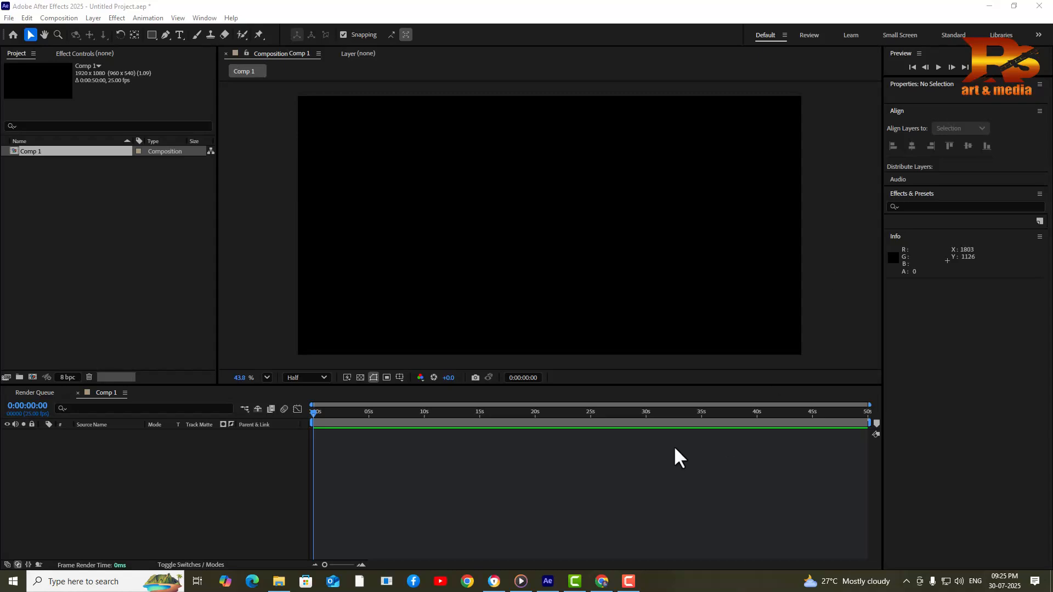
Bring Chrome to the front, showing the Video Copilot Saber blog post
click(603, 583)
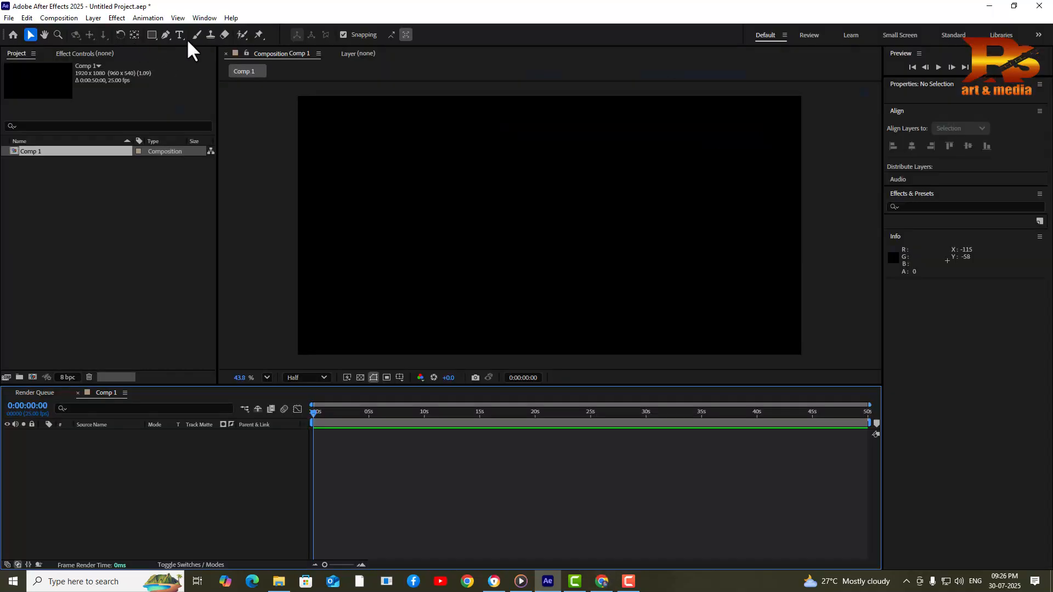
Return to After Effects and Comp 1 after reading the free Saber announcement
click(180, 34)
Create a text layer reading 'R' in Comp 1
click(481, 224)
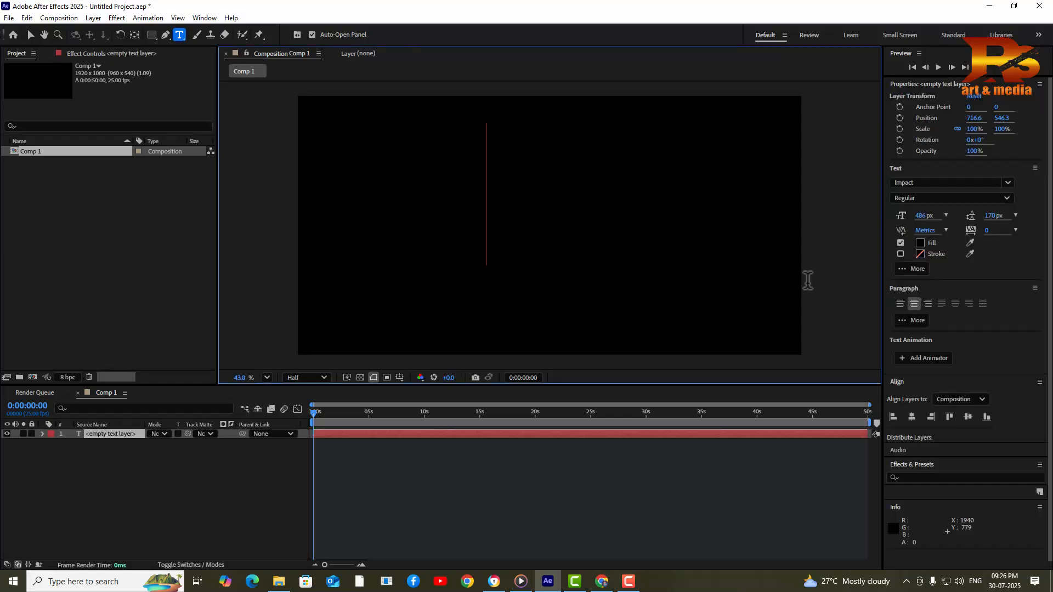
text(R)
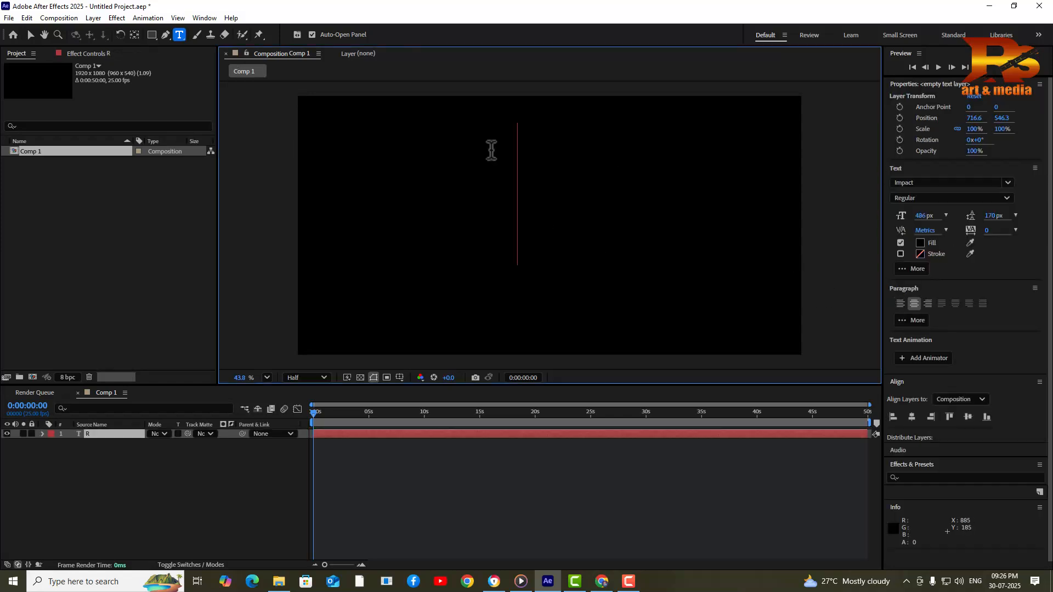
click(77, 436)
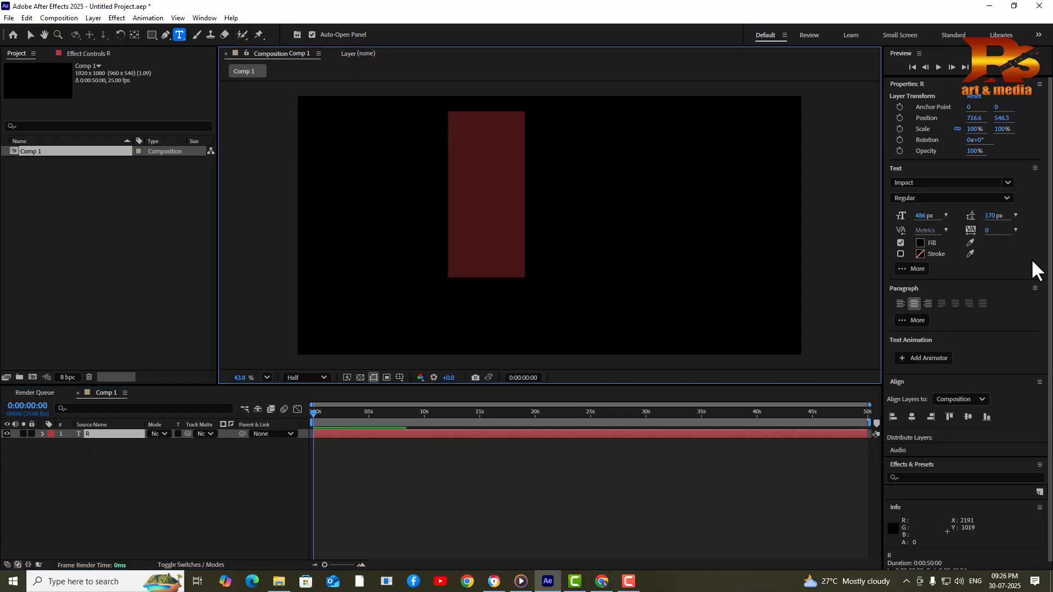
Give the R a white FFFFFF fill and move it to 816.9, 596.6
click(921, 244)
drag(402, 299, 370, 170)
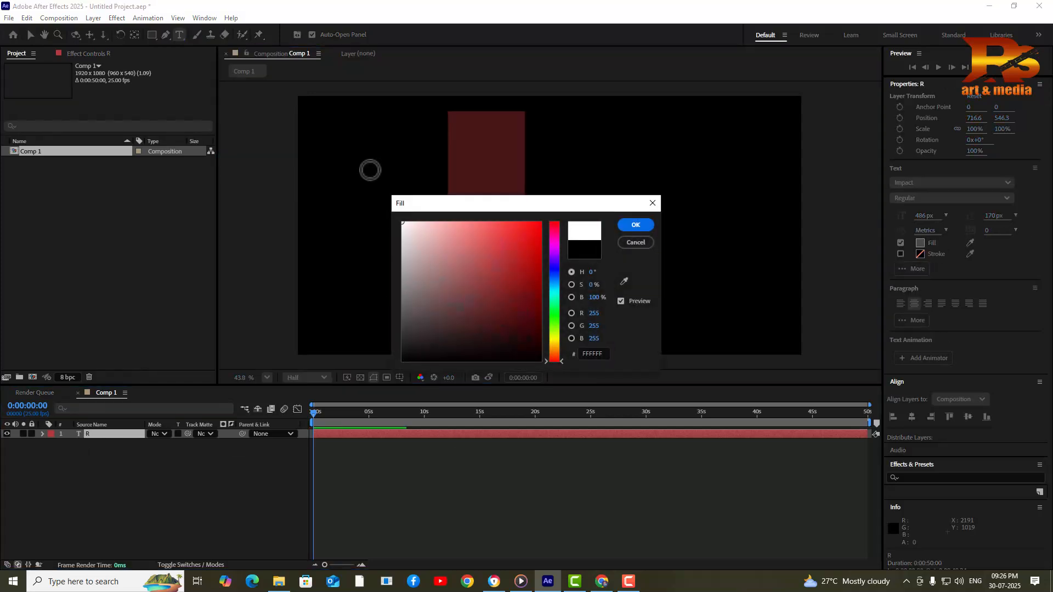
click(637, 228)
click(31, 35)
drag(515, 174, 541, 188)
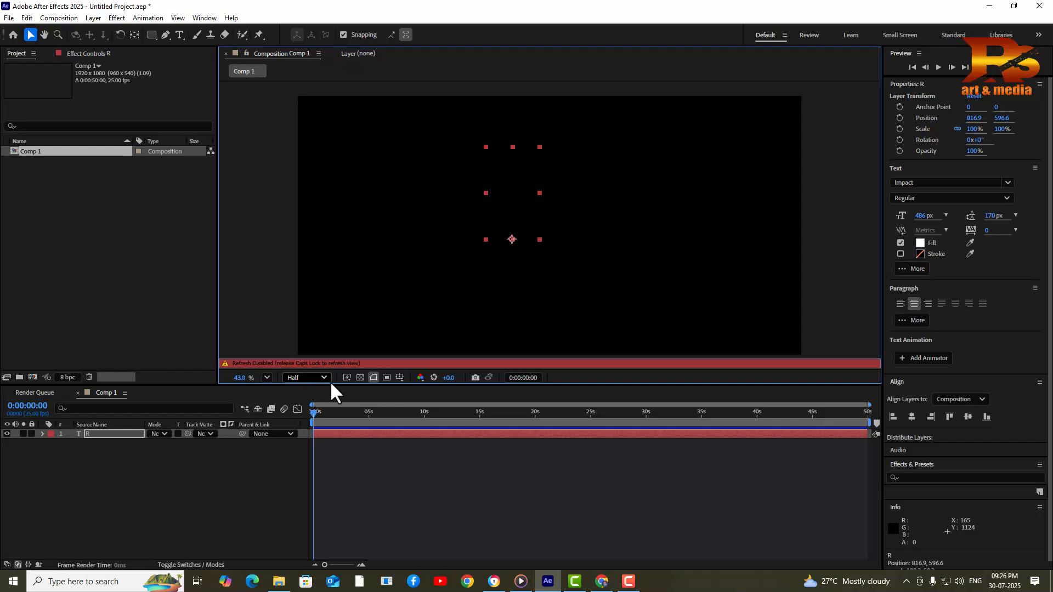
key(Caps_Lock)
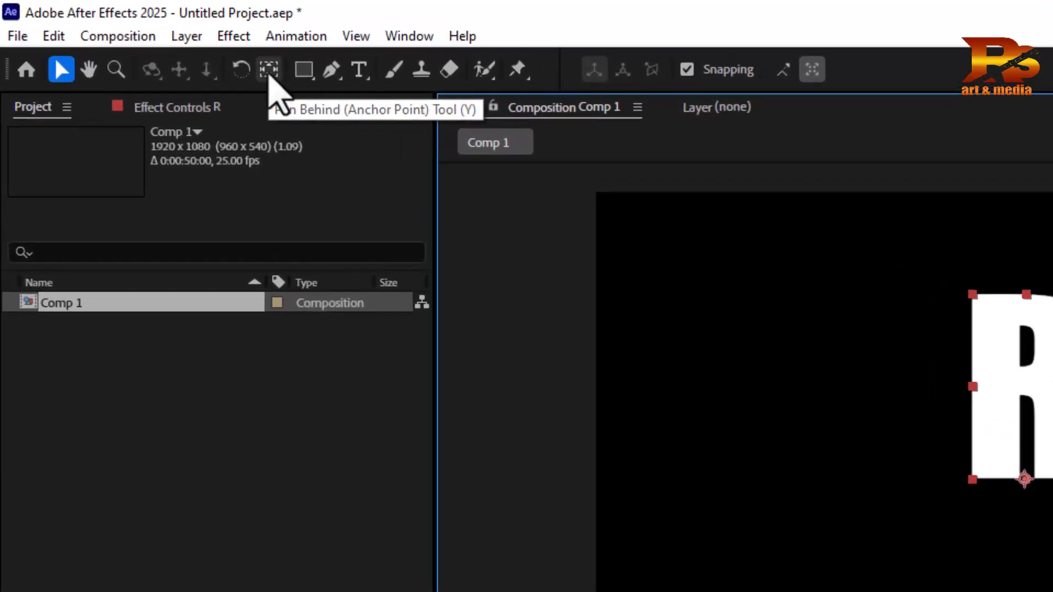
Move the R's anchor point to the centre of the letter
click(269, 73)
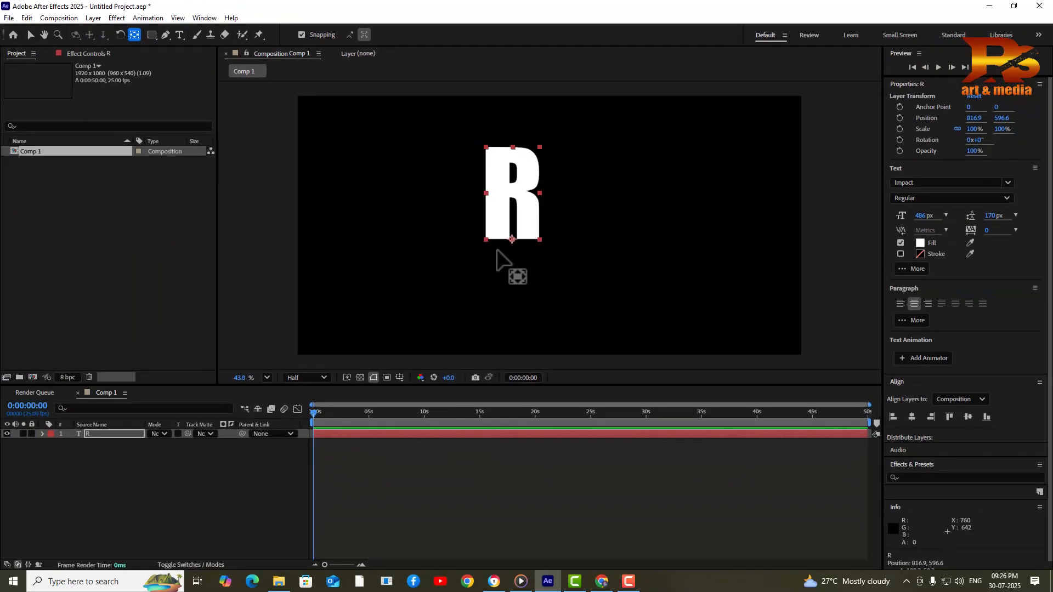
drag(511, 240, 517, 206)
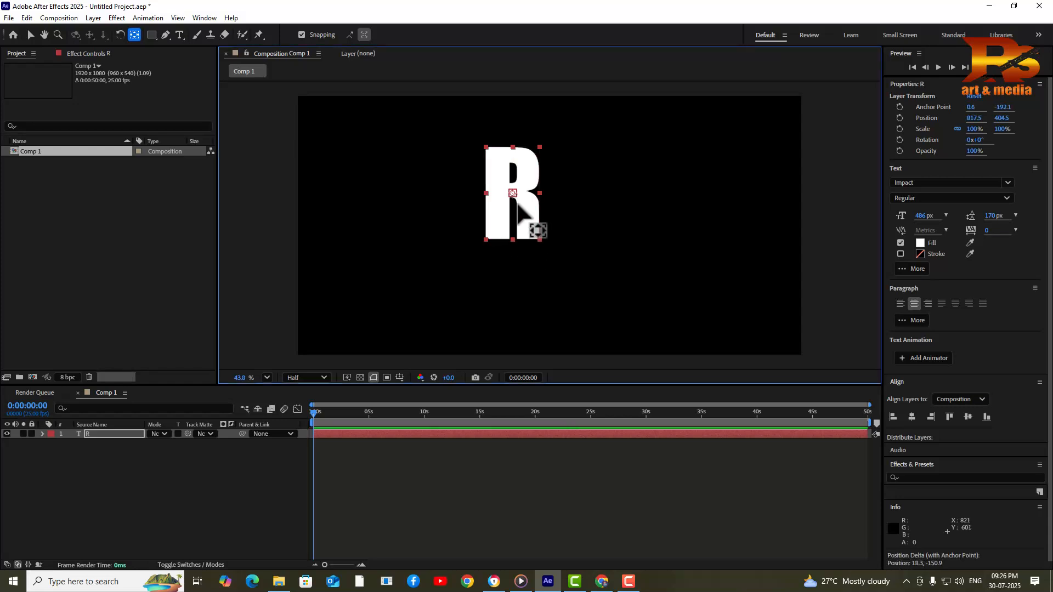
click(30, 35)
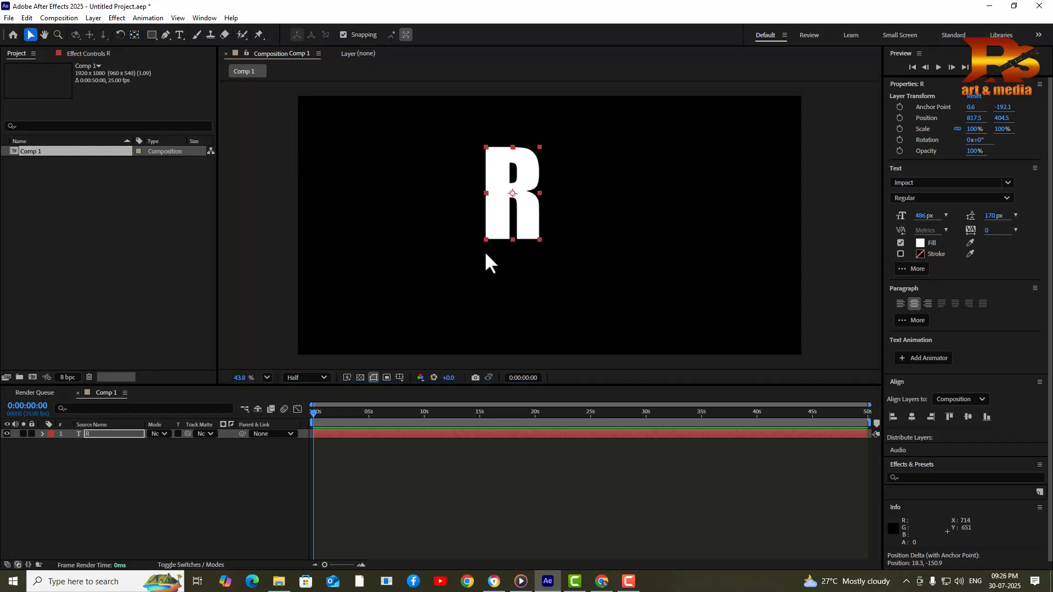
Scale the R to 196% and reposition it at 955.3, 514.2
key(s)
drag(179, 451, 254, 450)
drag(493, 233, 527, 258)
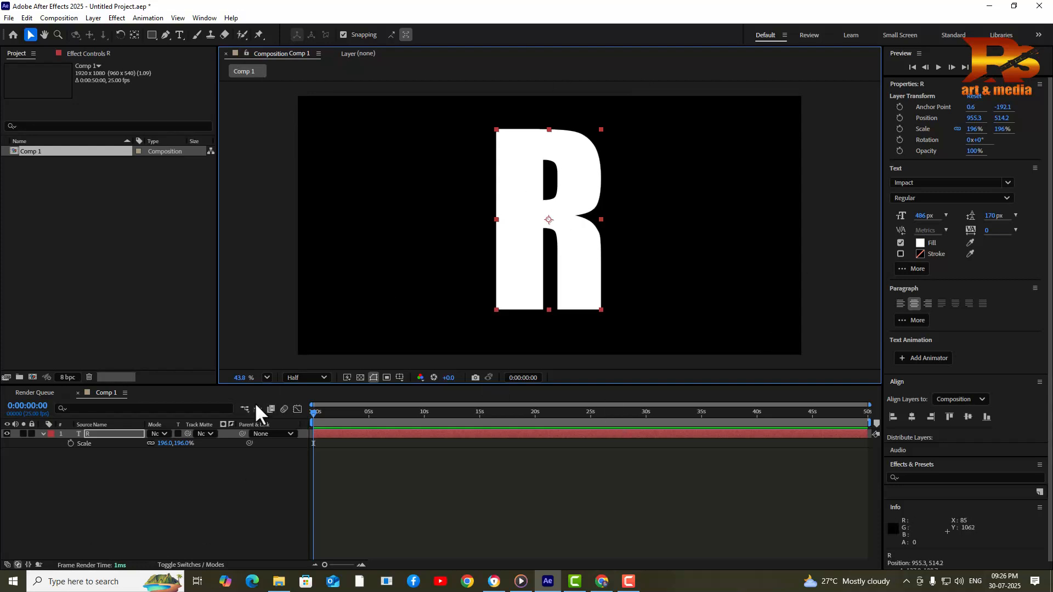
right_click(261, 268)
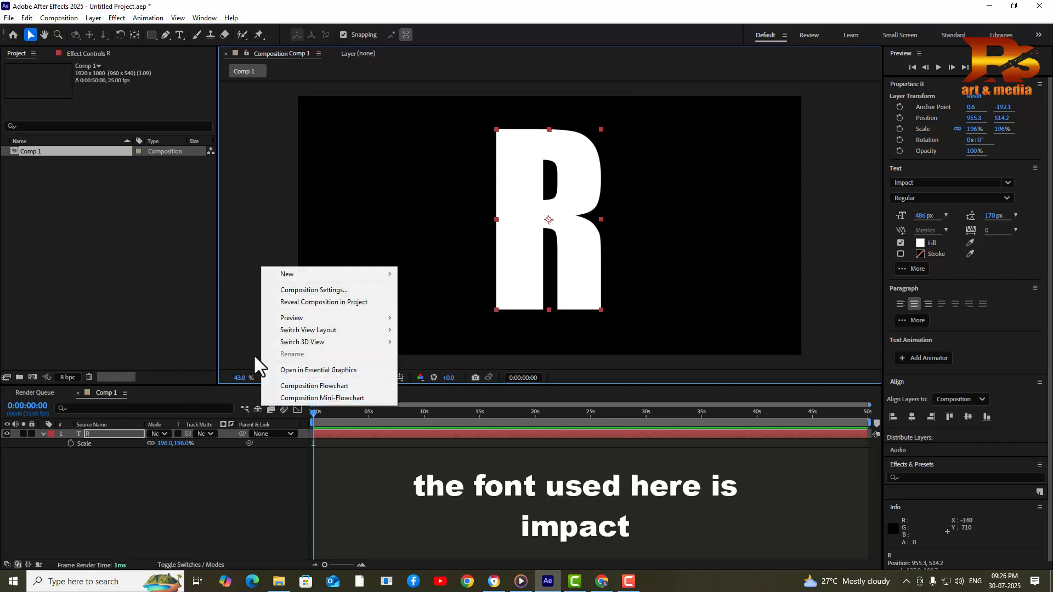
click(237, 339)
right_click(242, 334)
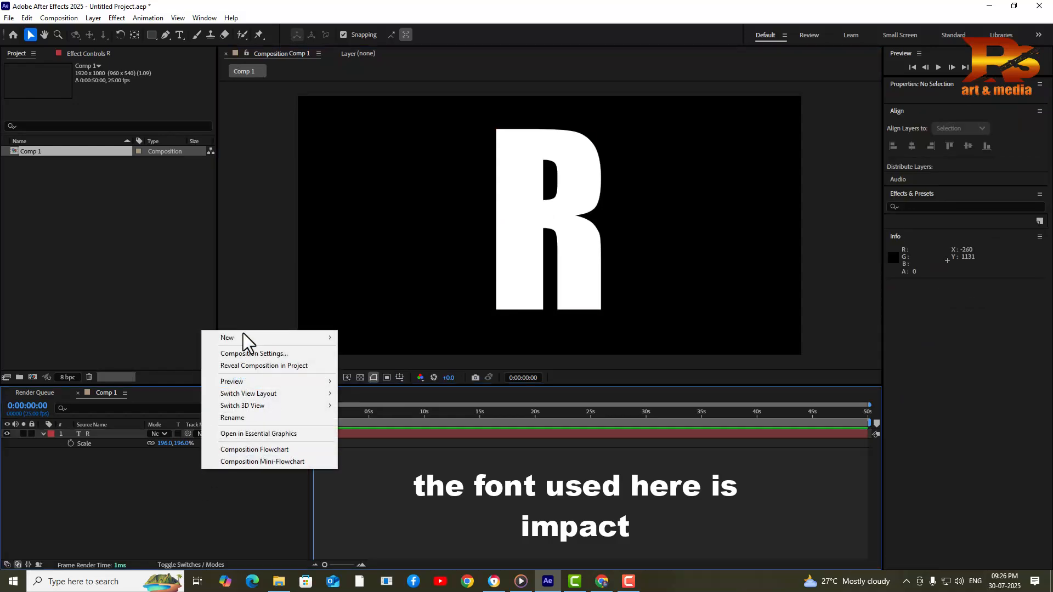
click(271, 354)
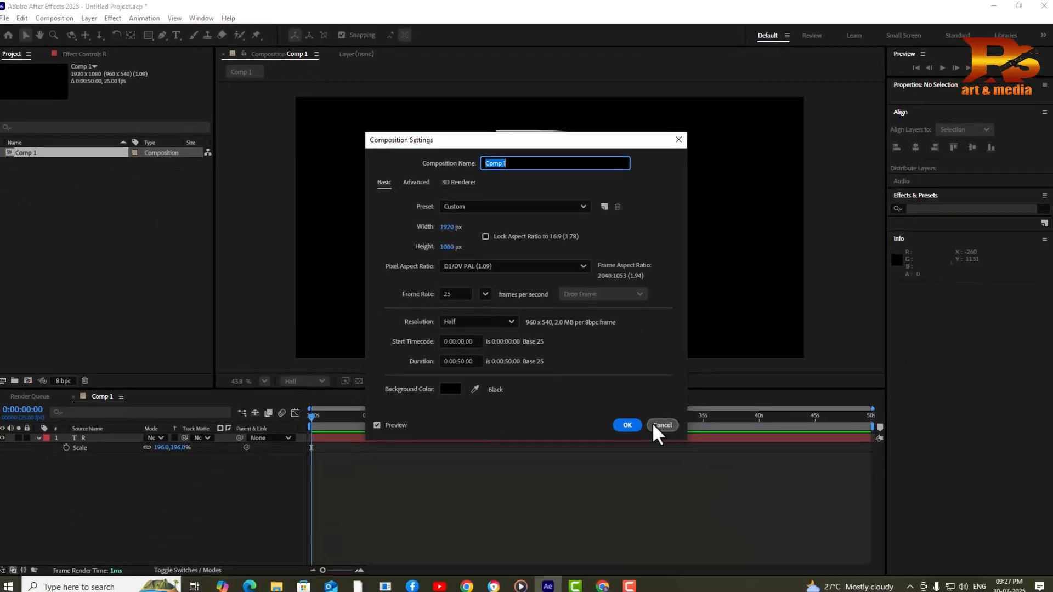
click(653, 424)
click(577, 219)
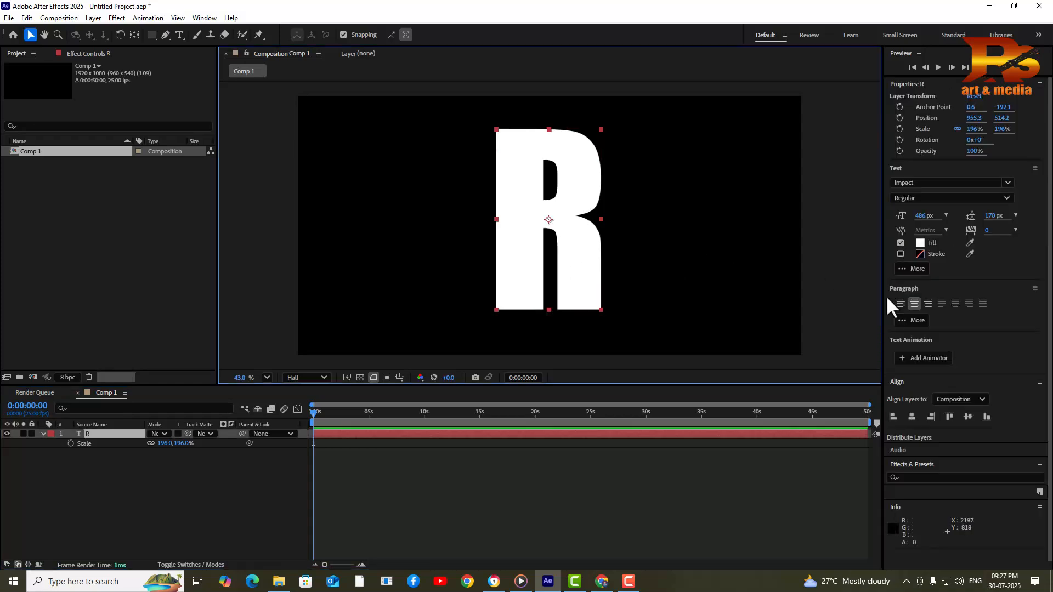
Align the R horizontally and vertically to the composition, placing it at 960, 540
click(912, 417)
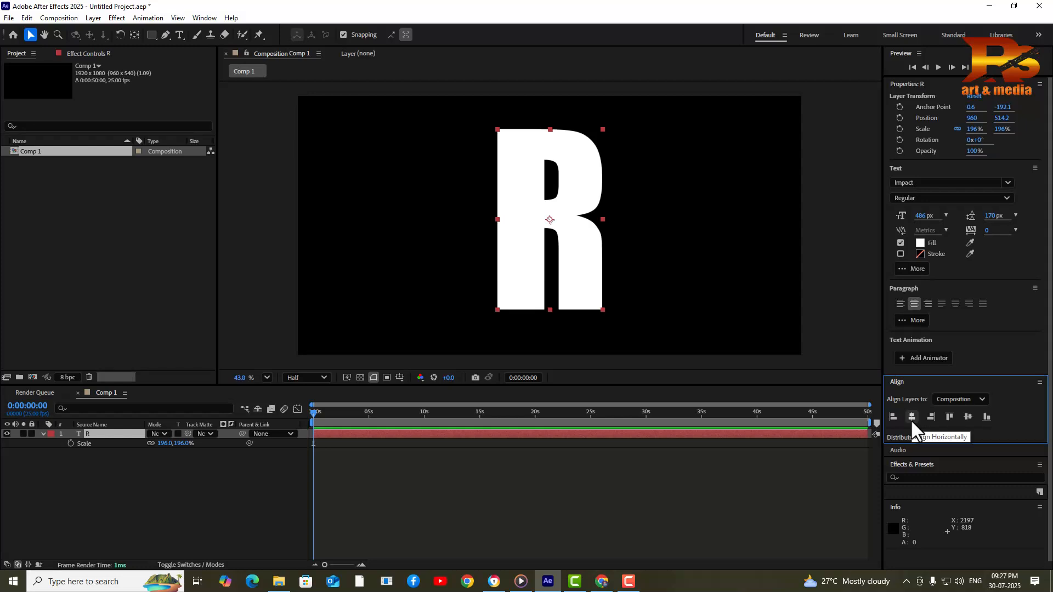
click(967, 416)
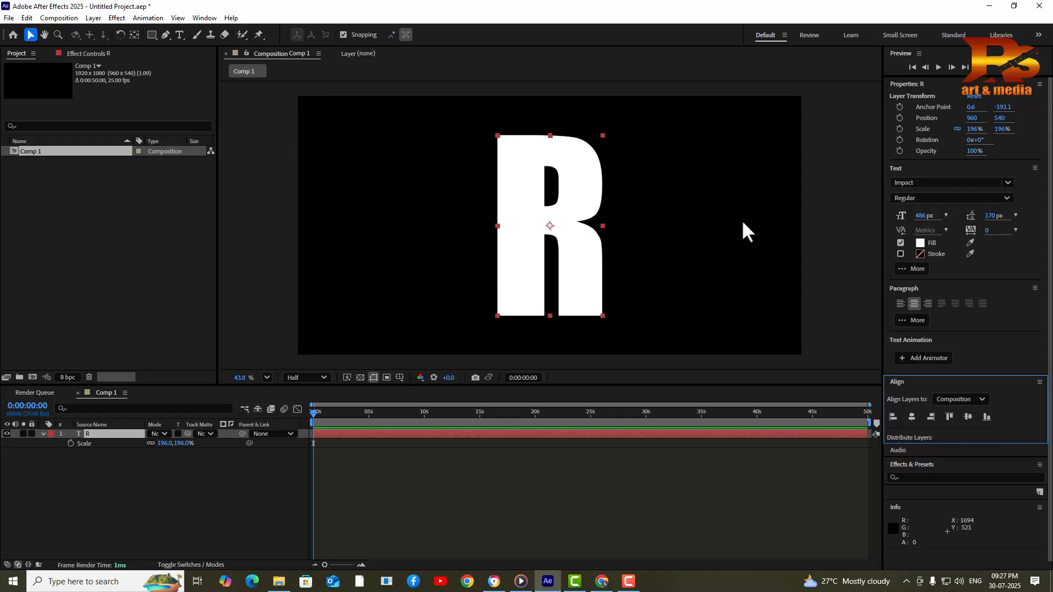
click(214, 459)
click(110, 436)
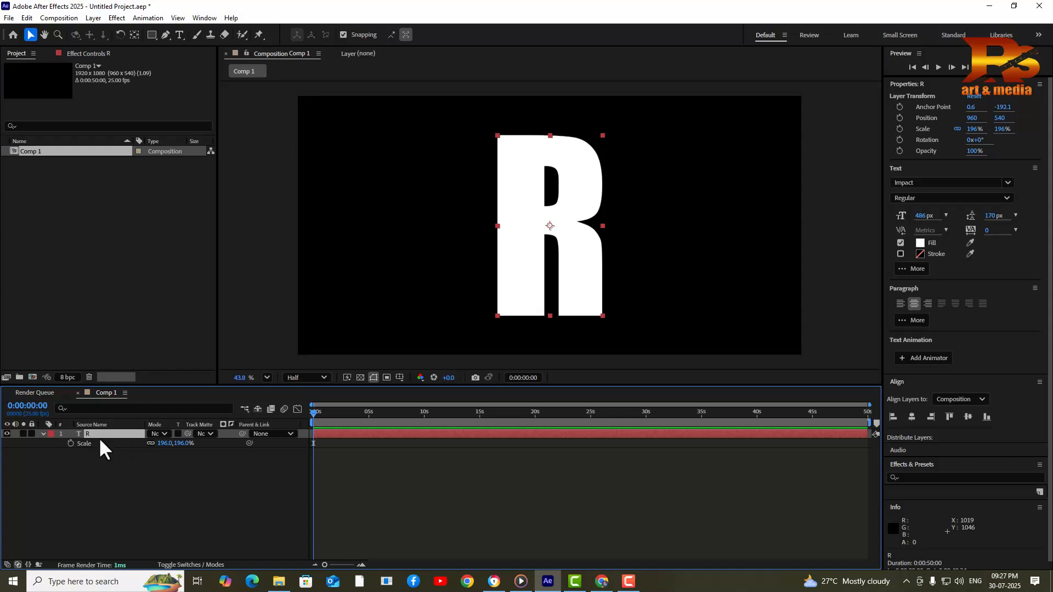
click(93, 19)
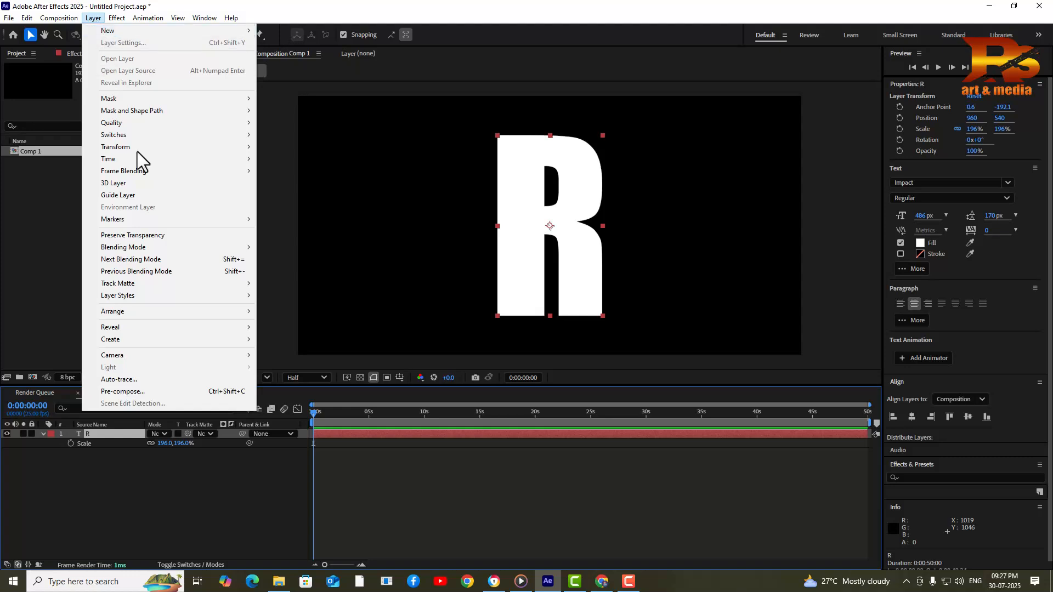
Run Layer > Auto-trace with Current Frame and Alpha channel defaults to create Auto-traced R
click(156, 380)
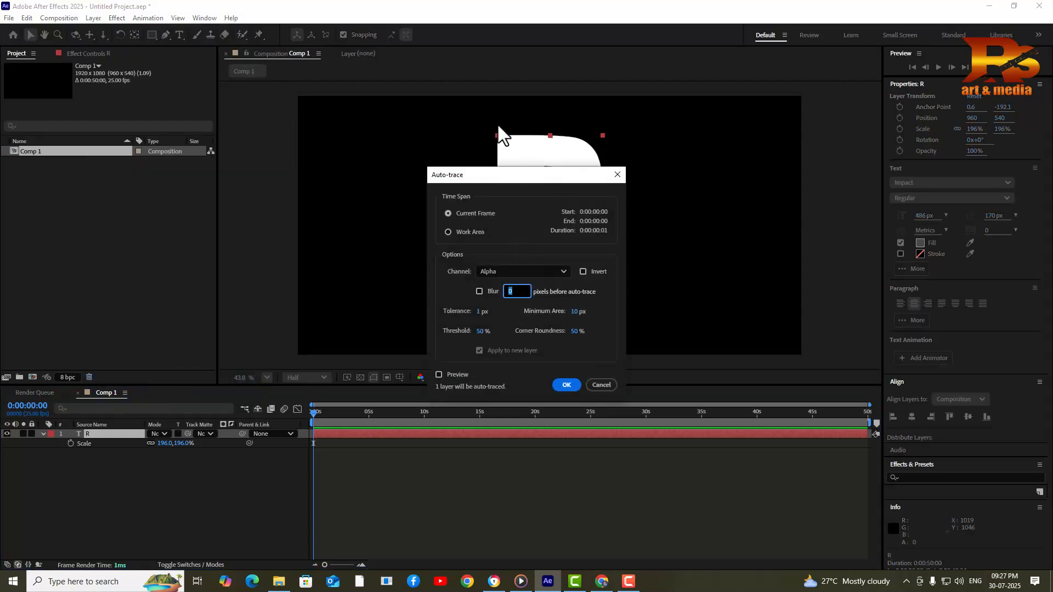
drag(463, 175, 318, 160)
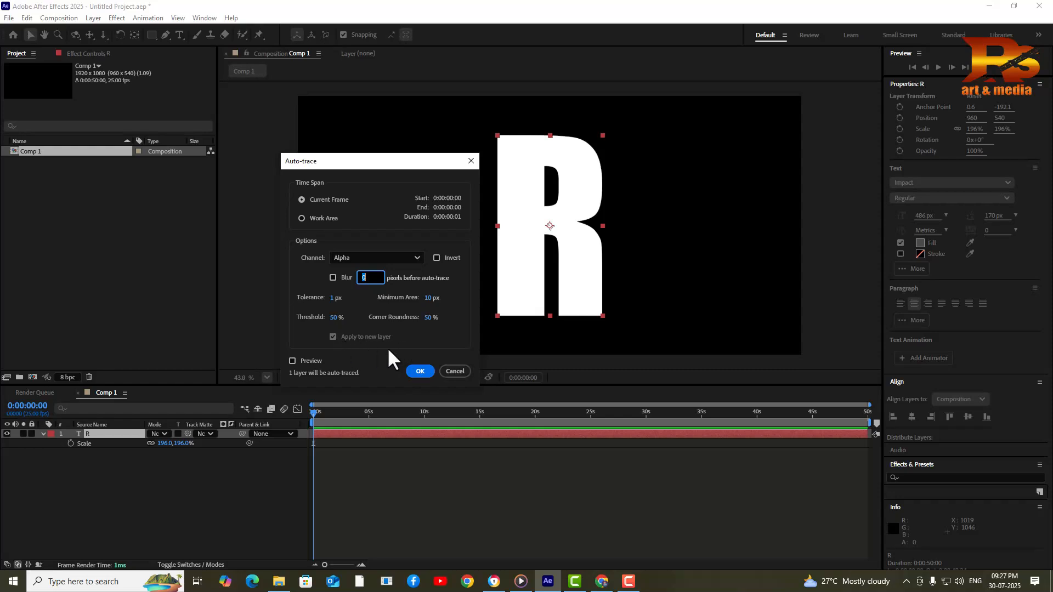
click(420, 371)
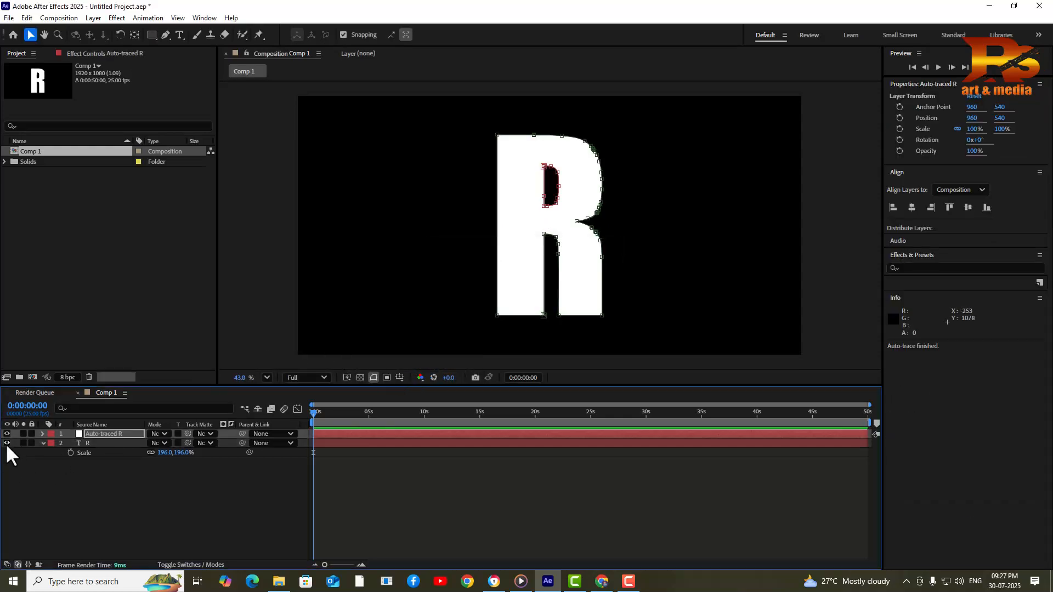
Search effects for 'sab' and apply Video Copilot Saber to the Auto-traced R layer
click(105, 433)
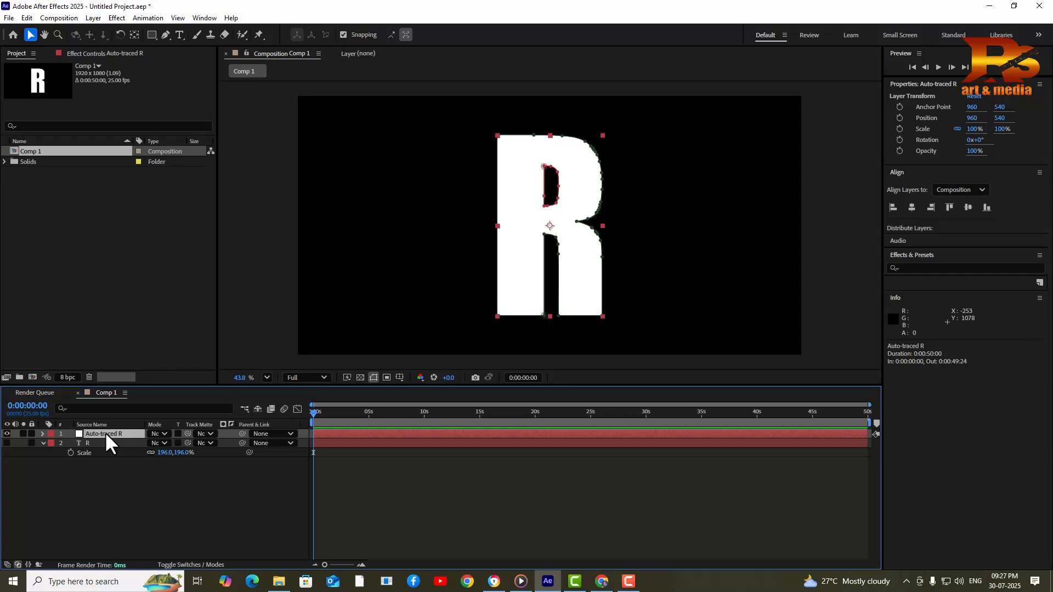
click(921, 268)
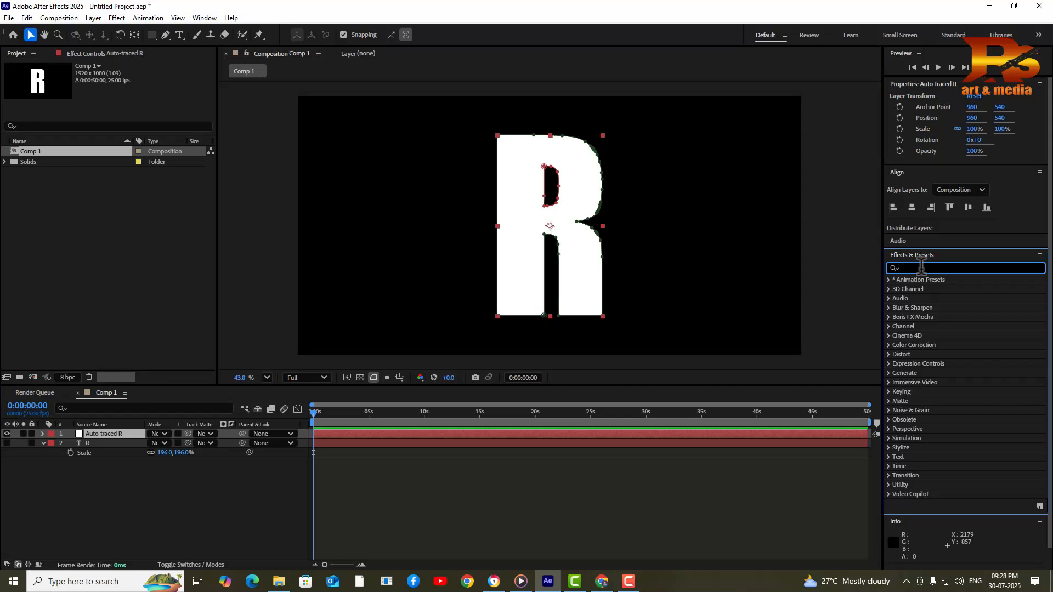
text(sab)
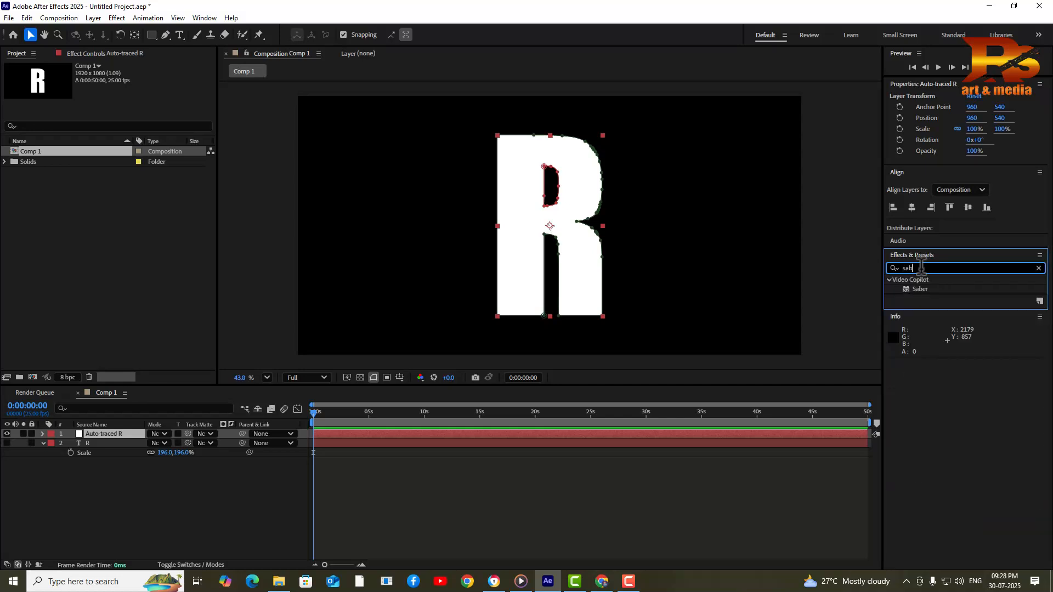
click(921, 289)
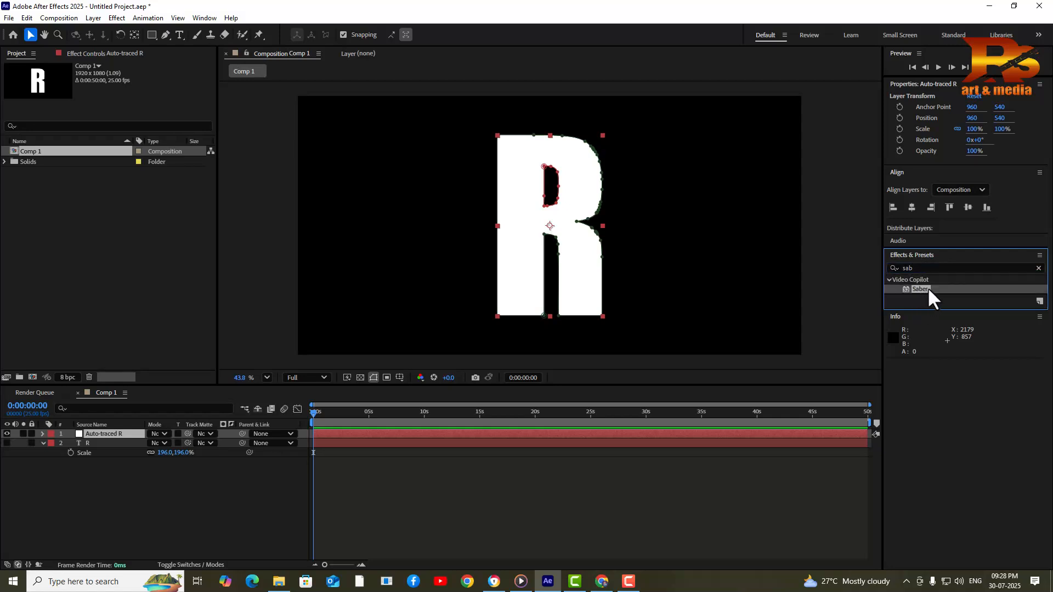
mouse_move(922, 289)
mouse_down()
mouse_move(136, 449)
mouse_move(121, 436)
mouse_move(140, 437)
mouse_move(129, 437)
mouse_up()
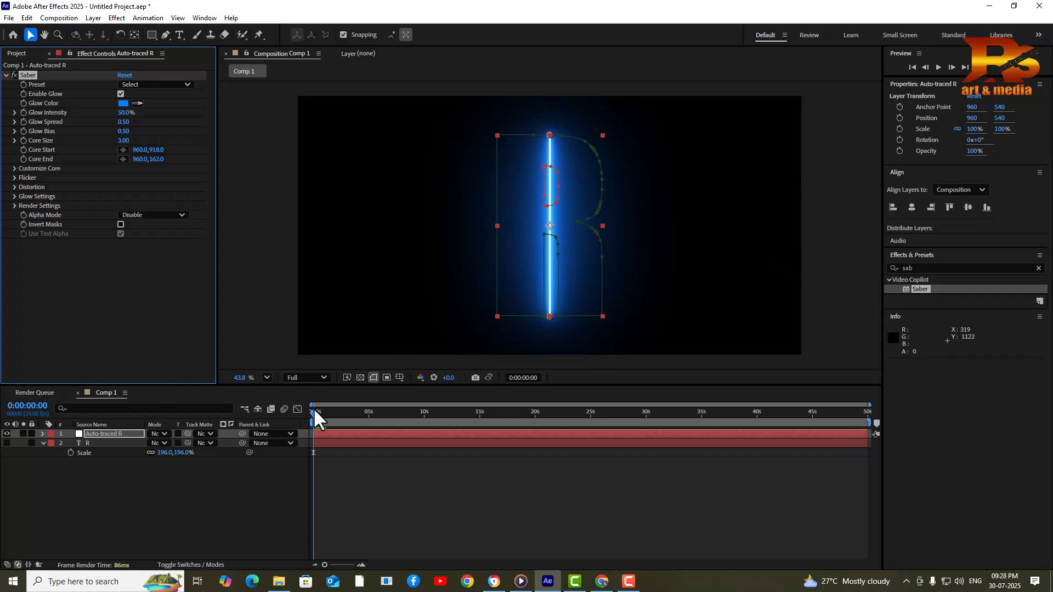
Switch the comp viewer's preview resolution to Half
click(321, 378)
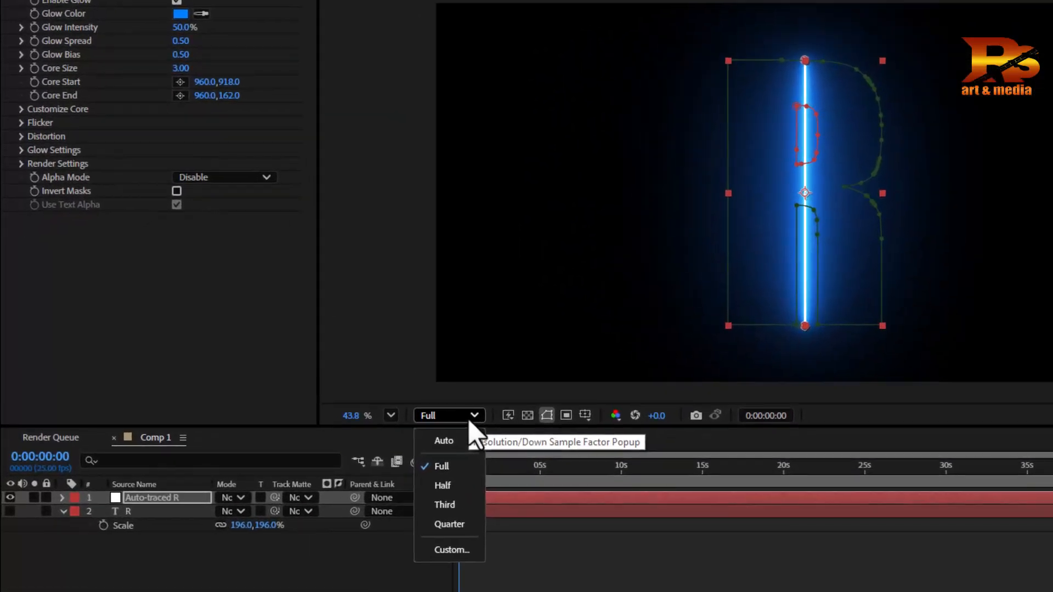
click(450, 485)
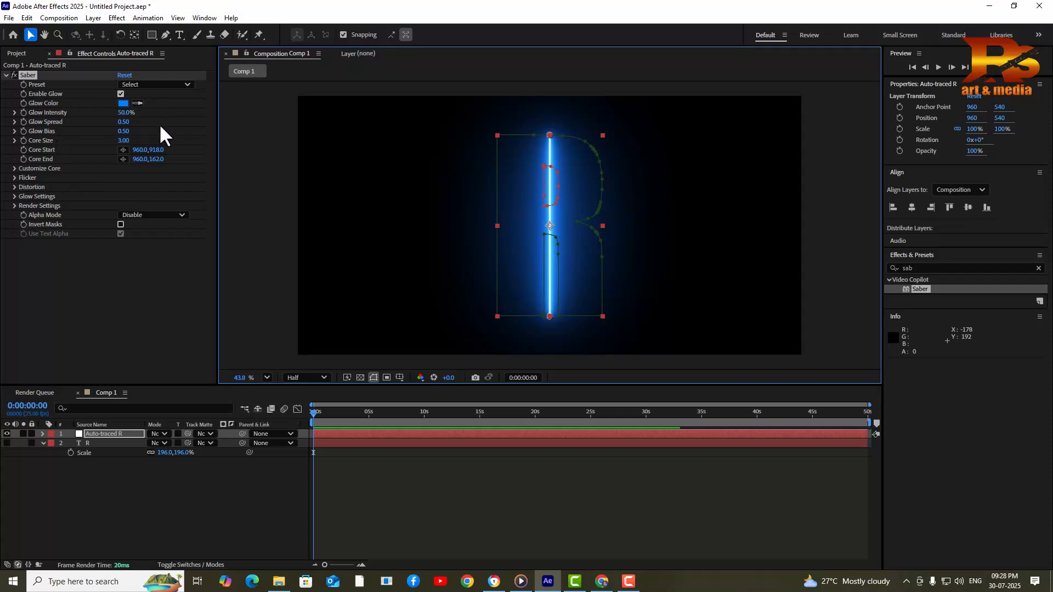
click(164, 84)
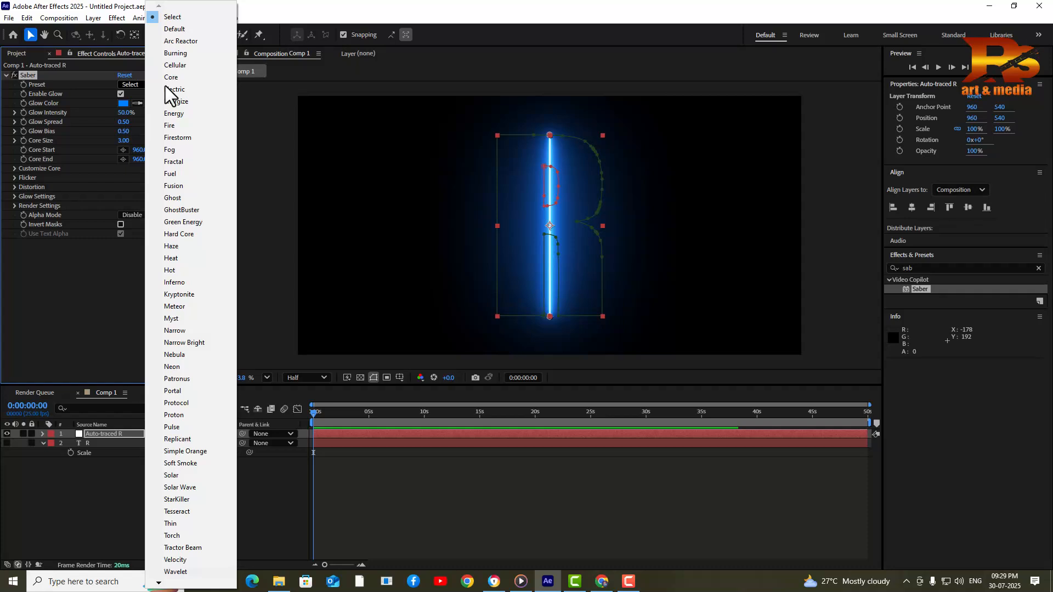
click(193, 114)
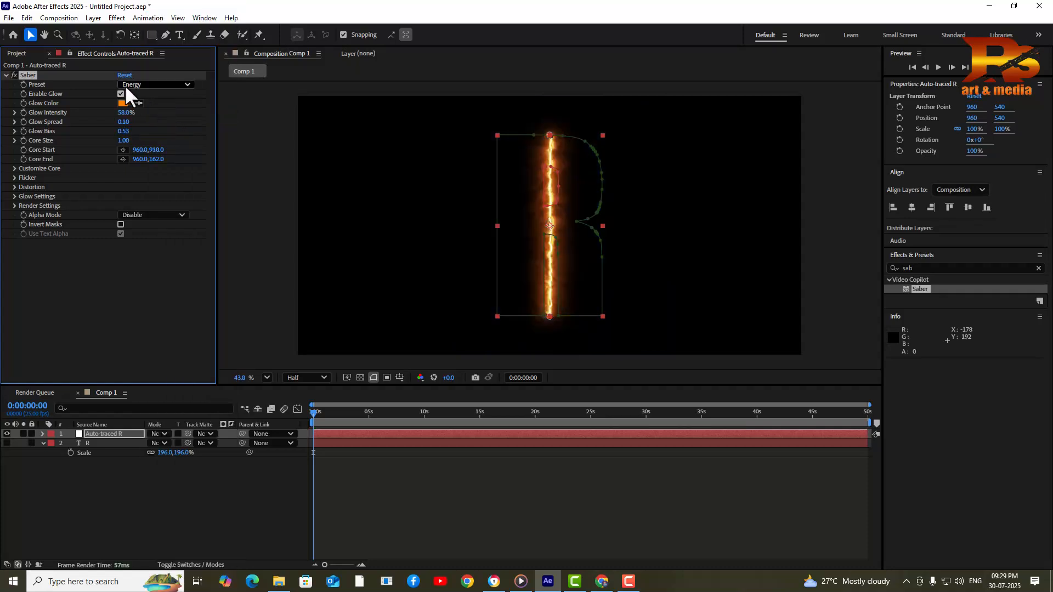
click(140, 86)
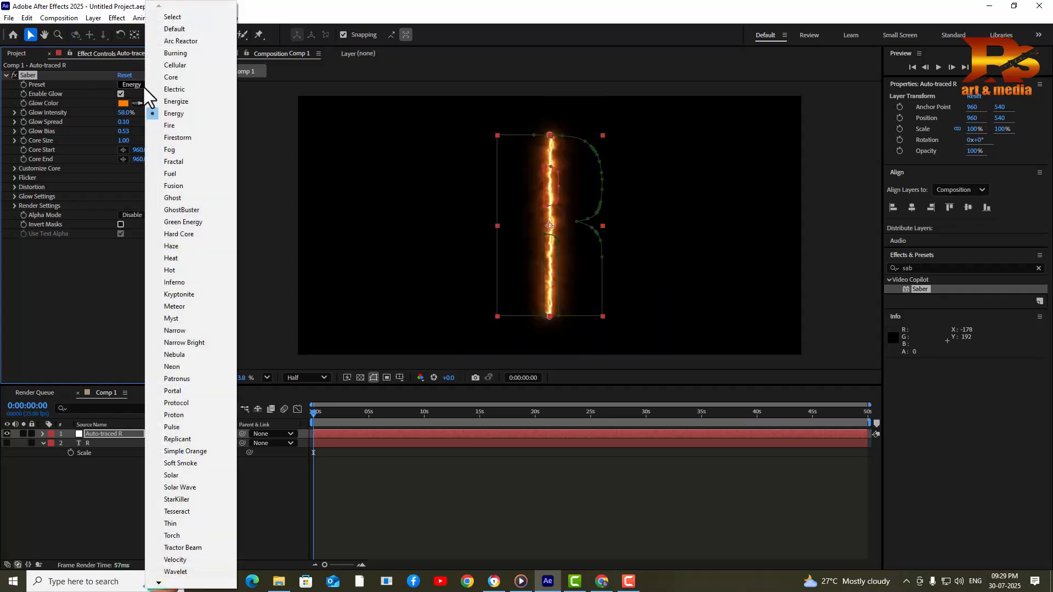
click(184, 76)
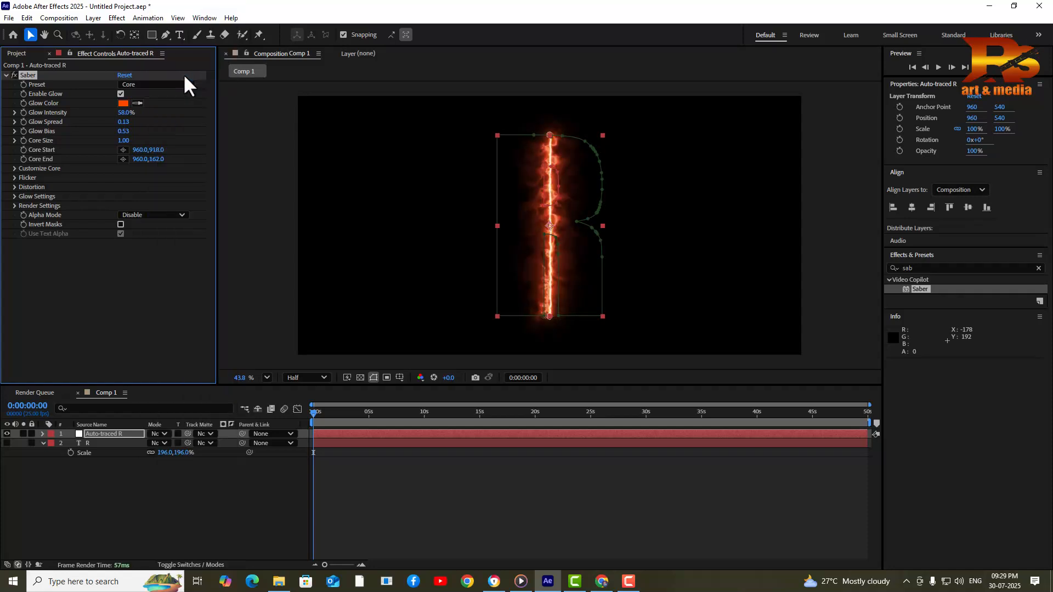
click(168, 83)
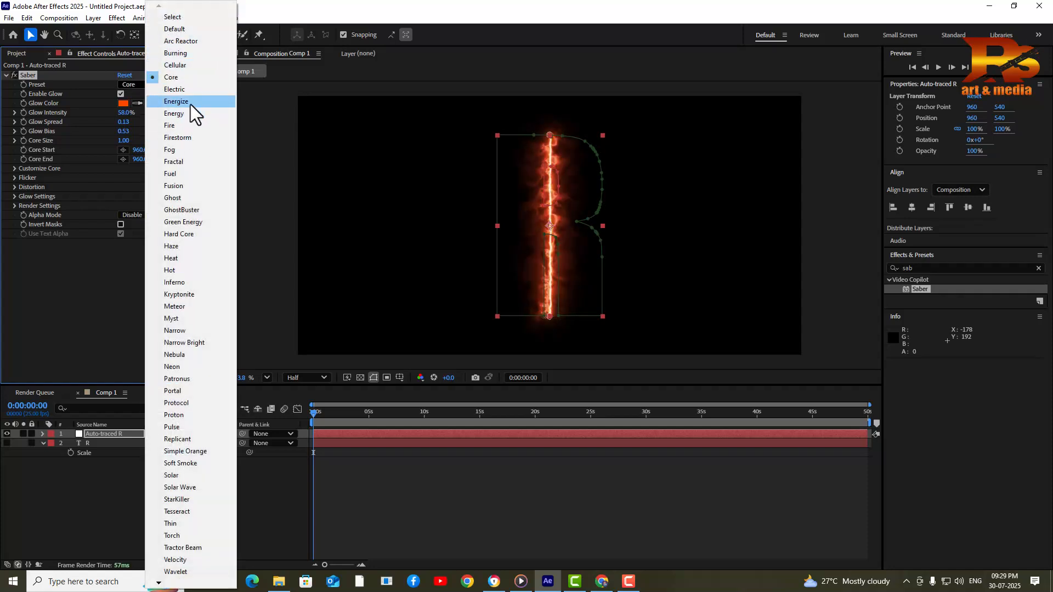
click(189, 101)
click(170, 85)
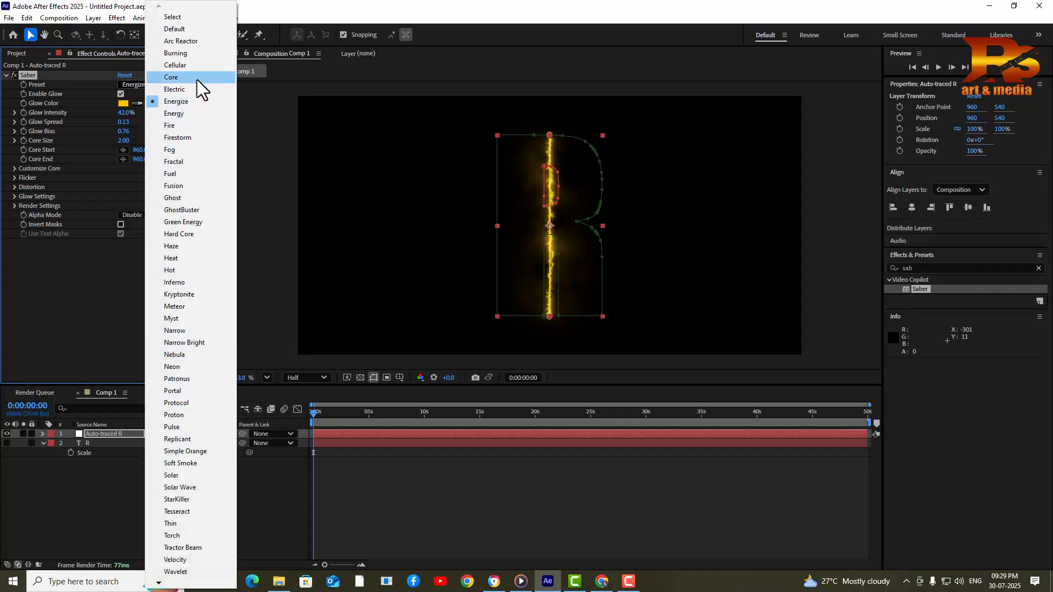
click(187, 126)
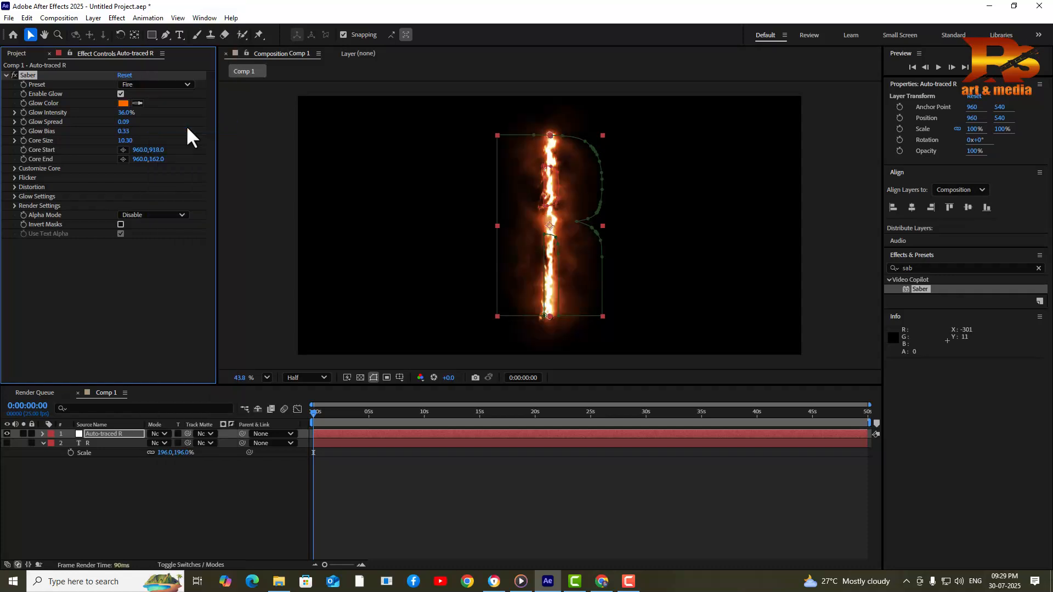
click(147, 85)
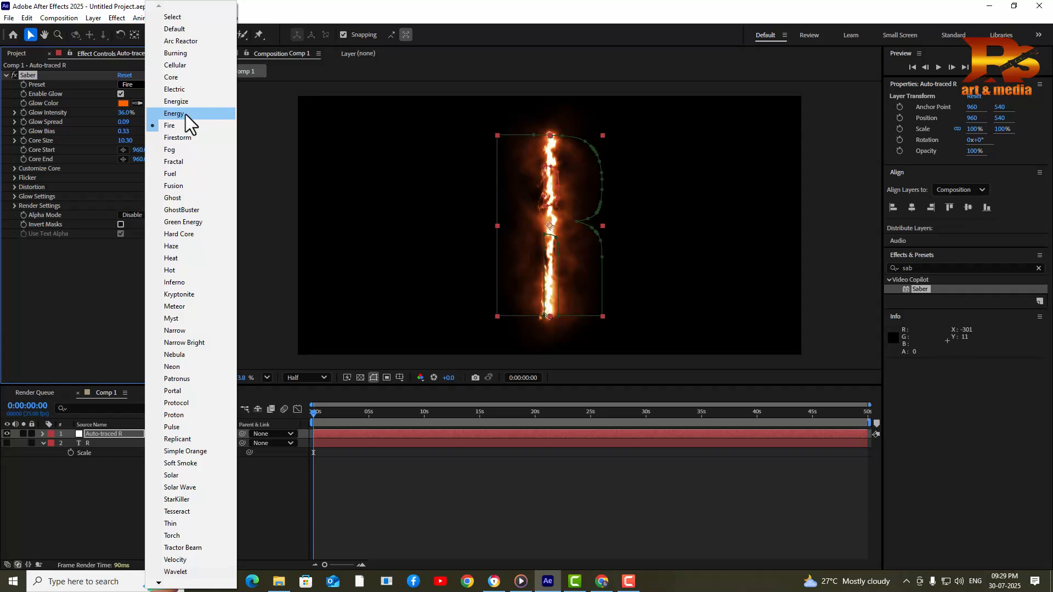
click(185, 114)
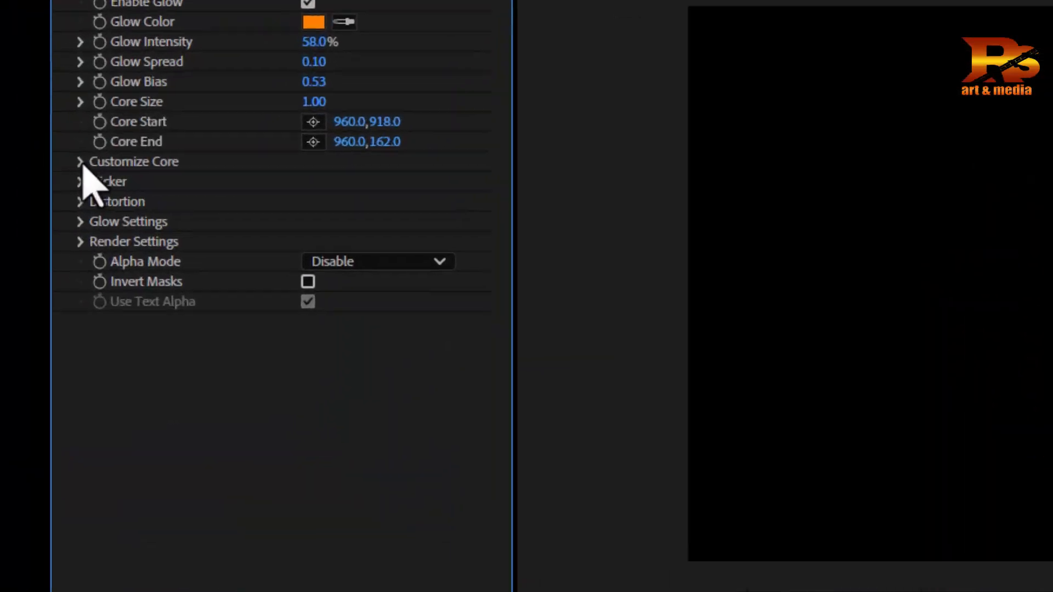
Set Saber's Core Type to Layer Masks under Customize Core
click(16, 169)
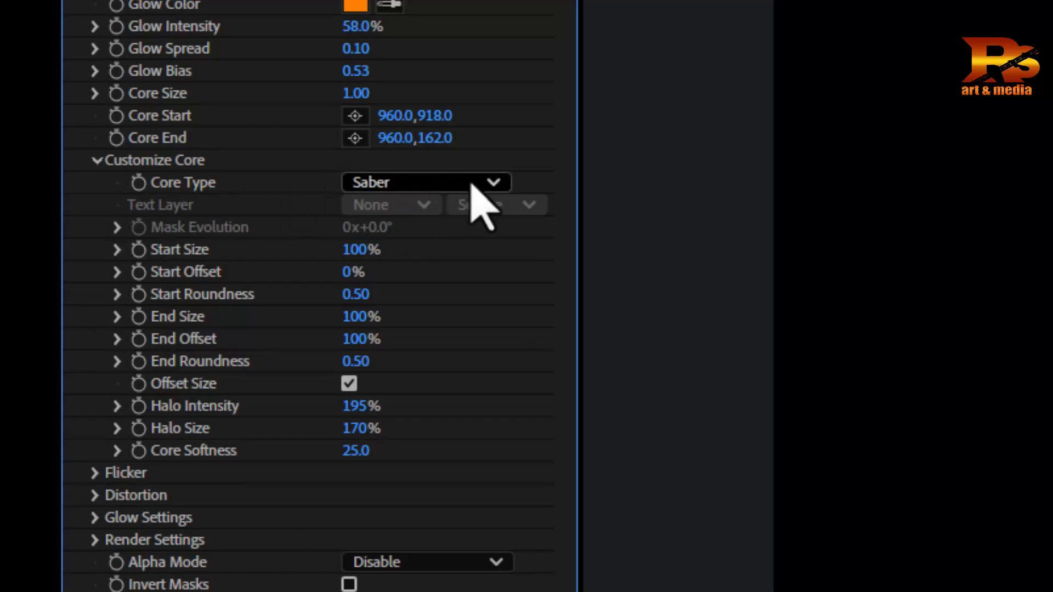
click(439, 183)
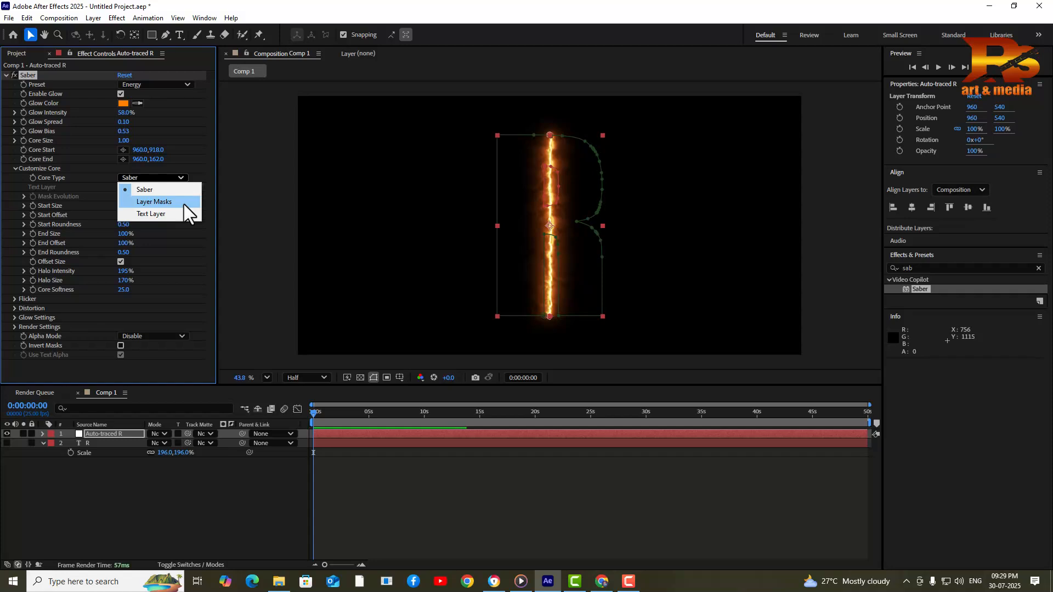
click(165, 202)
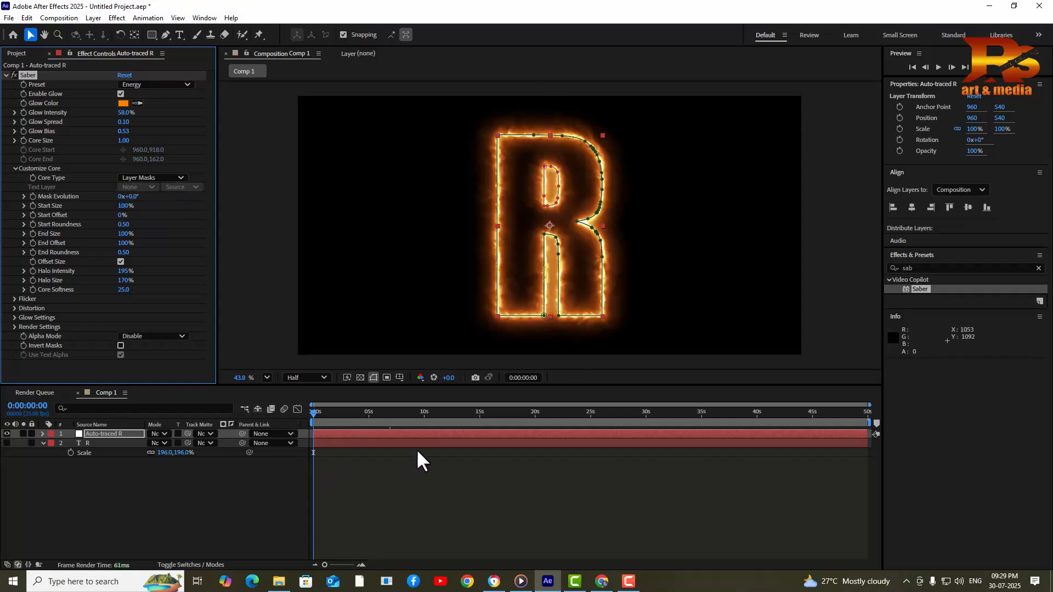
Preview the outlined R, return to the first frame, and set Mask Evolution to 0x-9.0°
key(space)
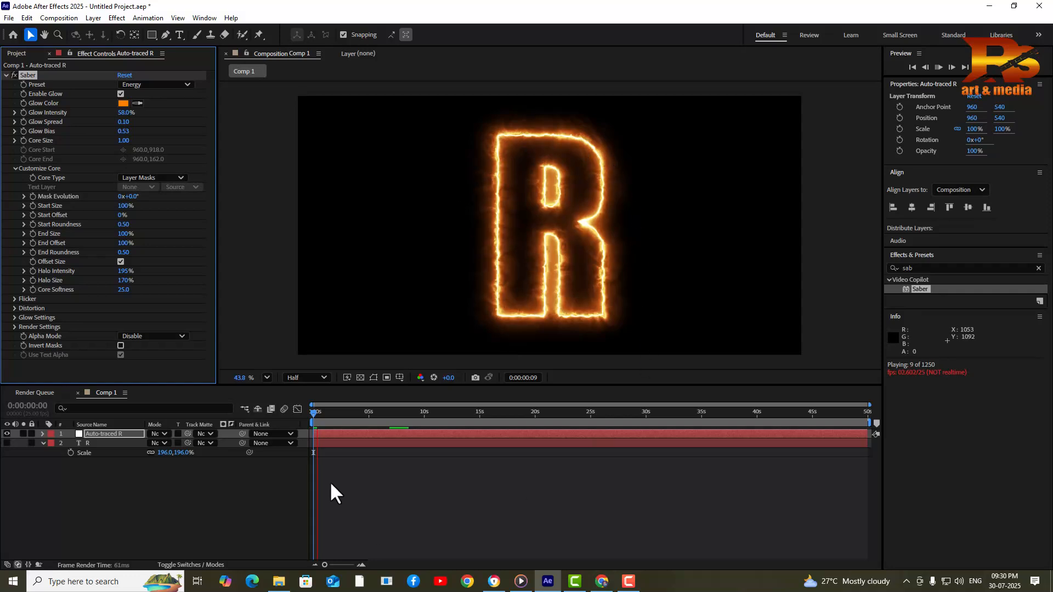
click(317, 411)
mouse_move(317, 412)
mouse_down()
mouse_move(327, 413)
mouse_move(297, 413)
mouse_up()
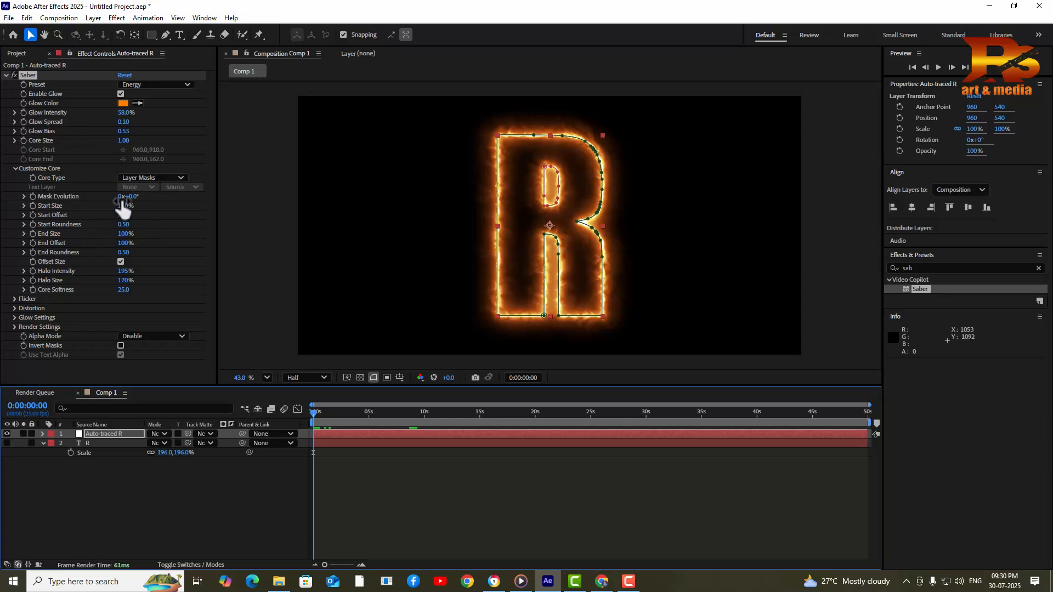
mouse_move(136, 196)
mouse_down()
mouse_move(185, 199)
mouse_move(131, 201)
mouse_up()
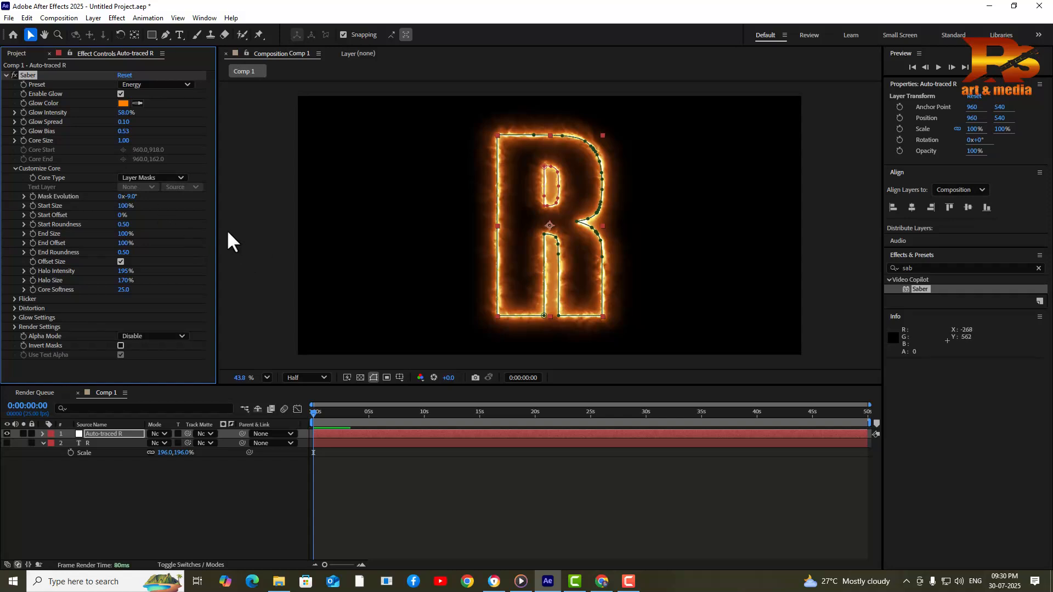
click(309, 379)
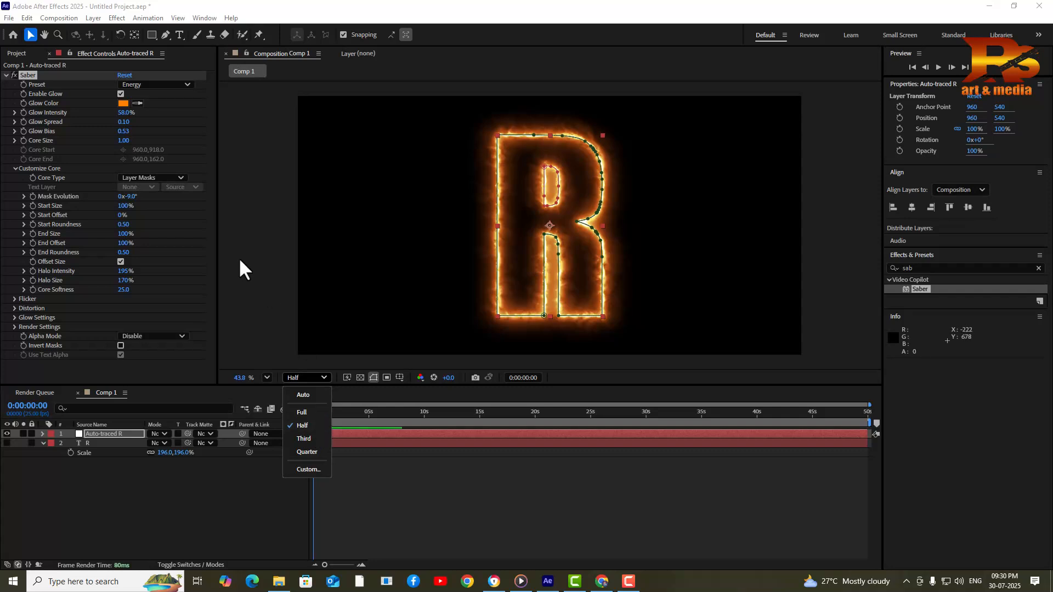
Set Saber's Start Size to 19% and Start Offset to 100%, hiding the glow
click(286, 265)
click(303, 413)
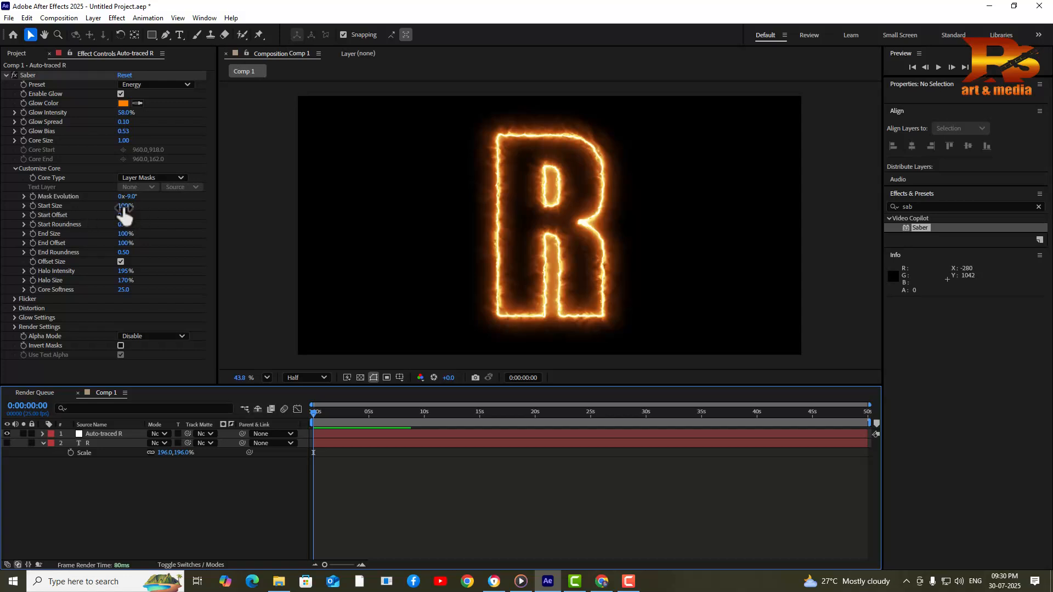
drag(125, 207, 90, 214)
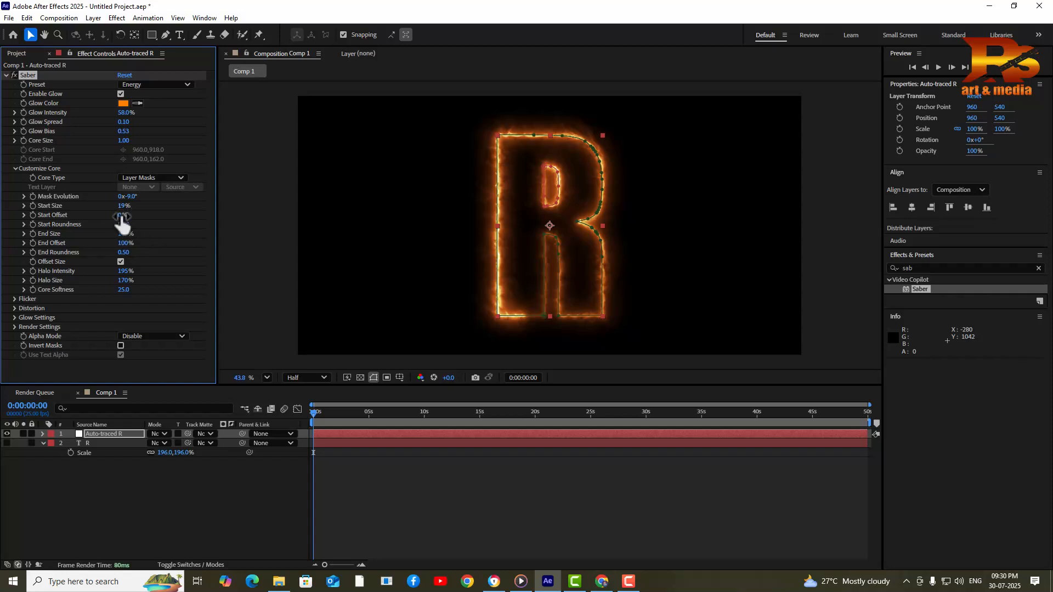
drag(121, 215, 228, 228)
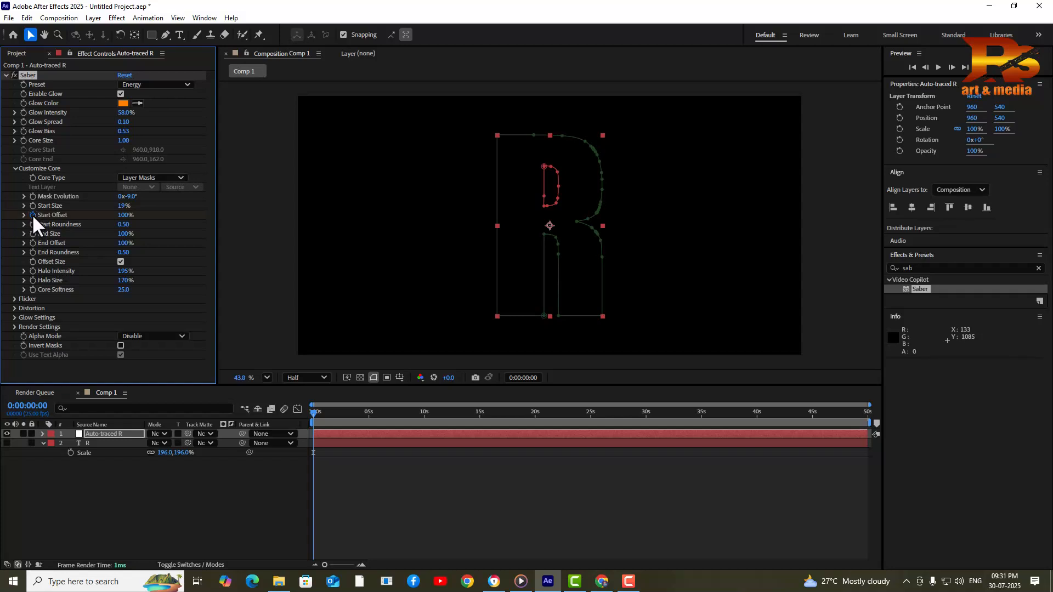
Move the current time to 0:00:04:00 using Go to Time
click(343, 413)
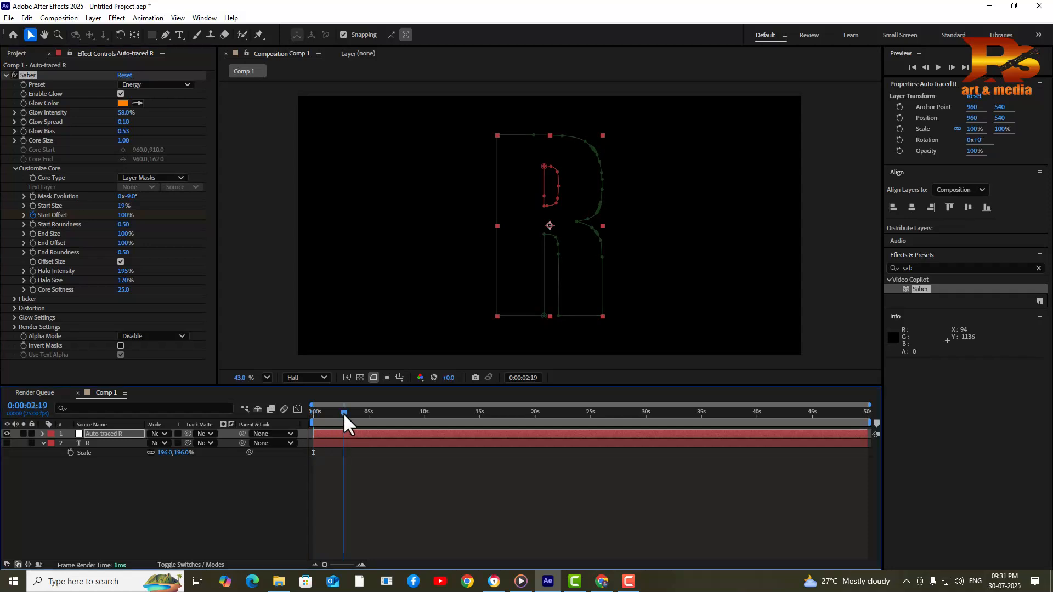
click(348, 413)
mouse_move(349, 413)
mouse_down()
mouse_move(365, 413)
mouse_move(351, 414)
mouse_up()
click(522, 378)
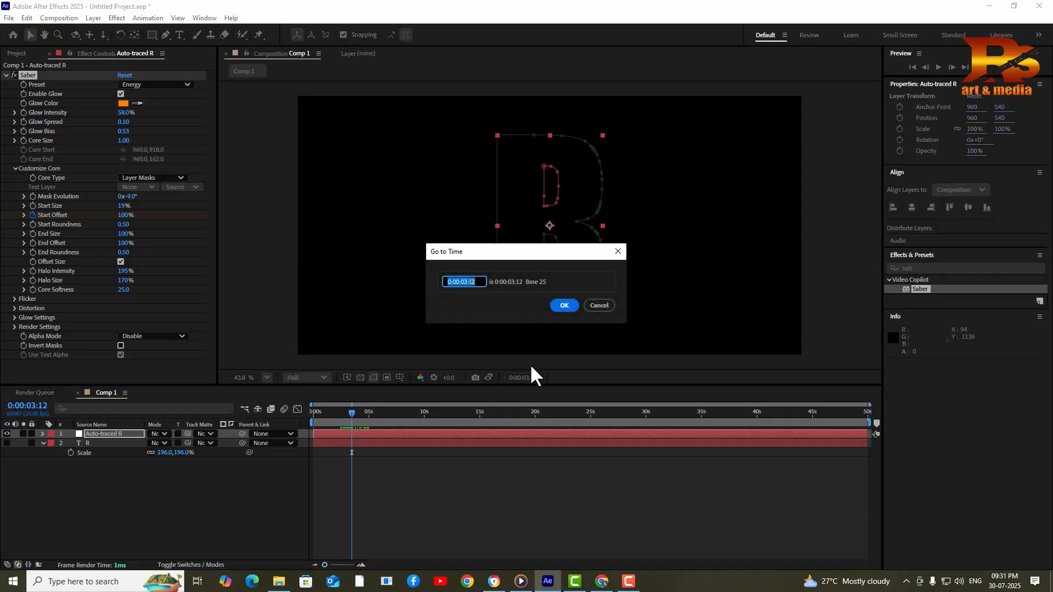
click(468, 282)
text(4)
drag(478, 280, 470, 280)
text(00)
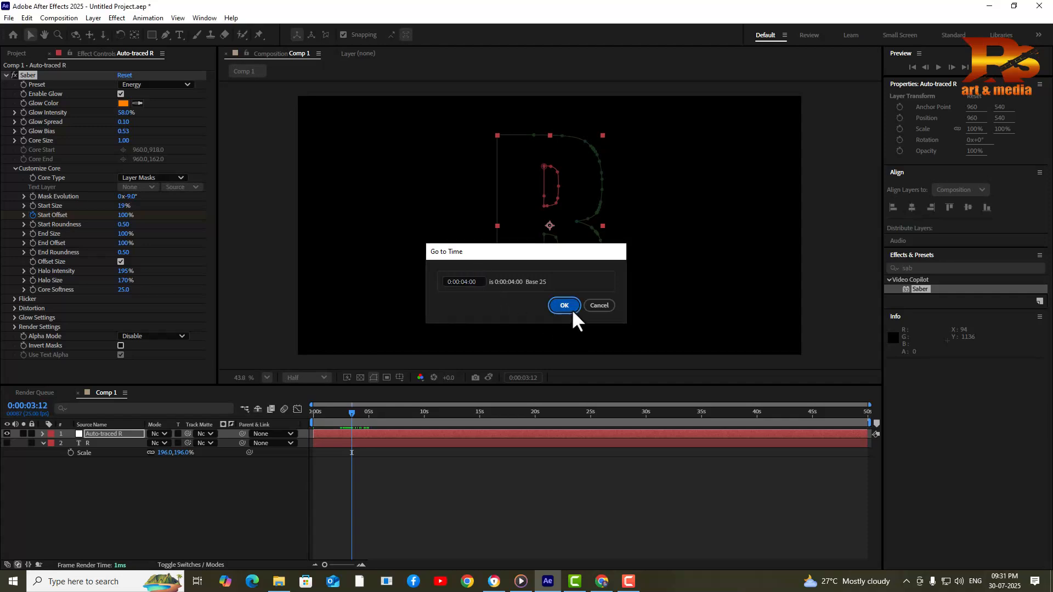
click(570, 307)
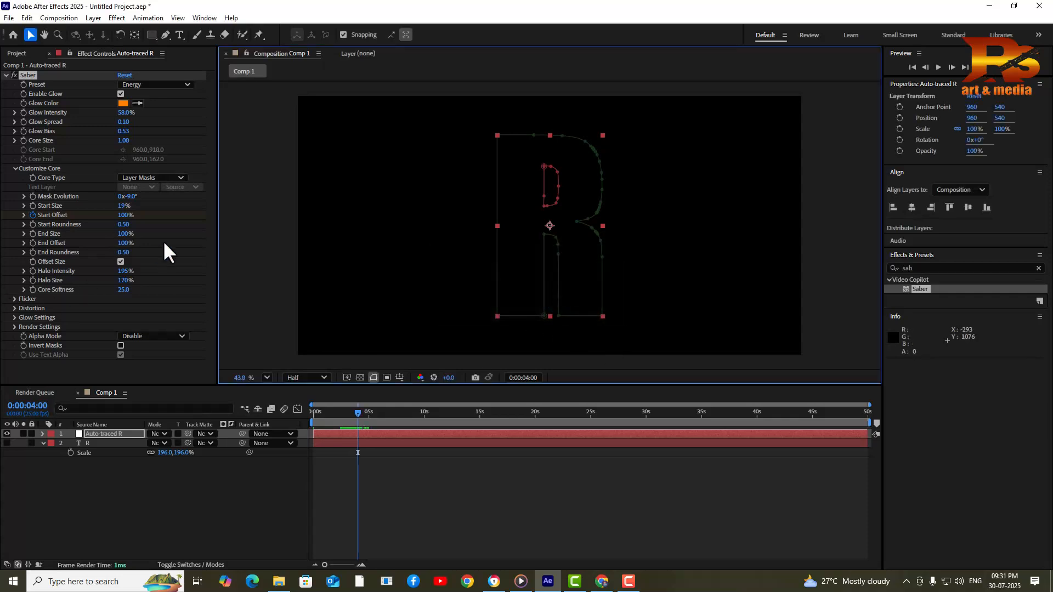
Set Saber's Start Offset to 0% at four seconds and preview the draw-on from the start
drag(126, 222, 60, 221)
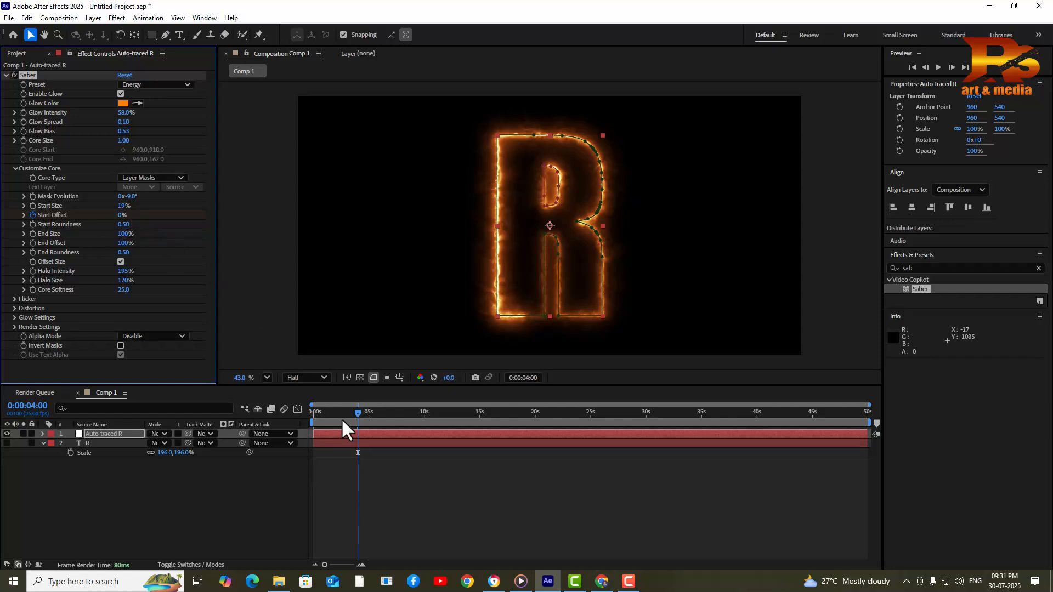
drag(328, 407, 315, 410)
key(space)
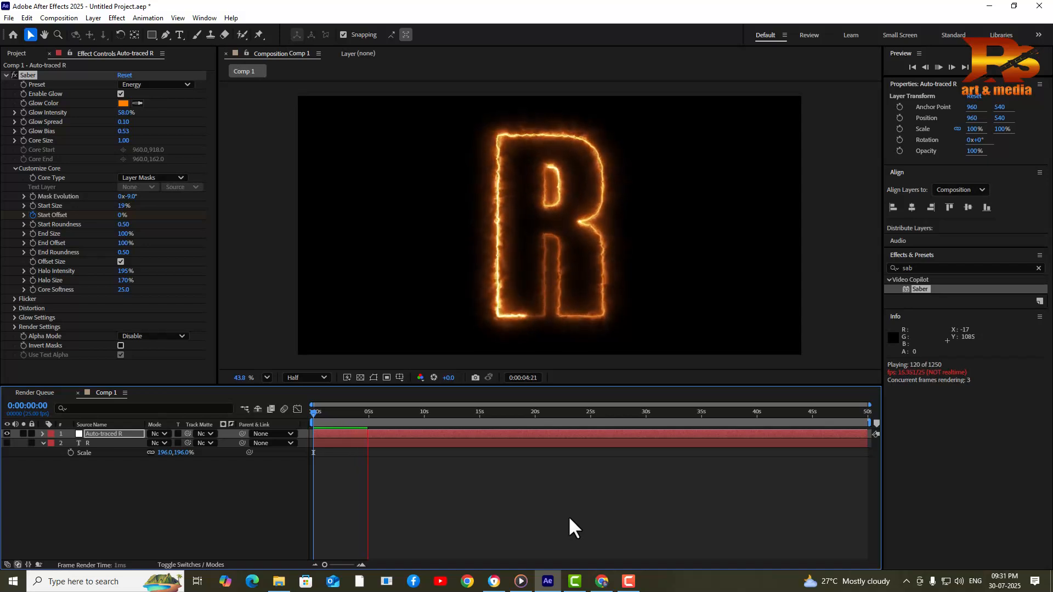
Reveal the keyframes with U and move the Start Offset keyframe earlier for a faster draw-on
key(space)
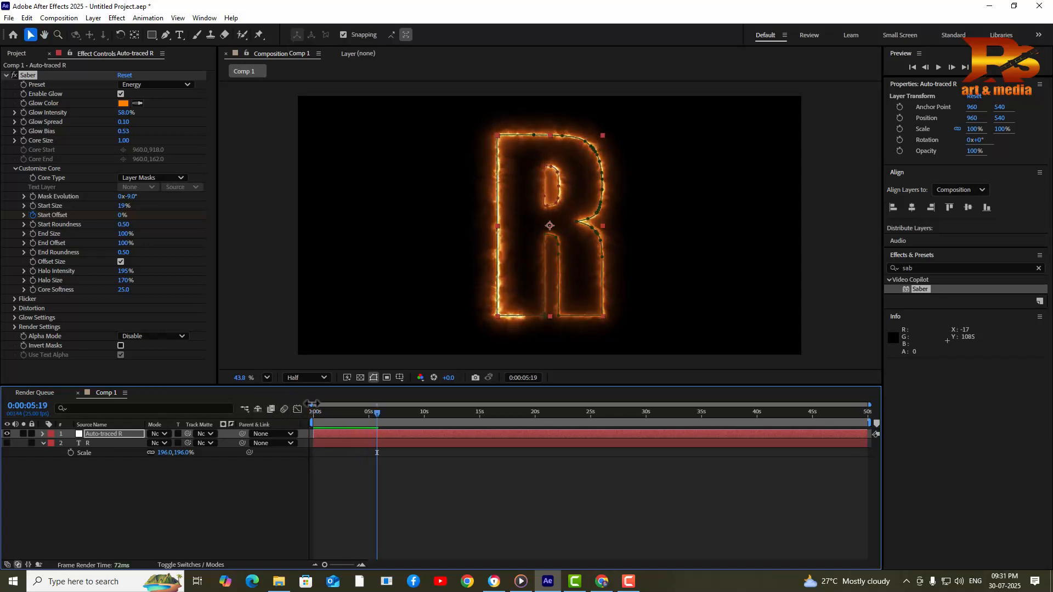
drag(330, 411, 202, 420)
key(space)
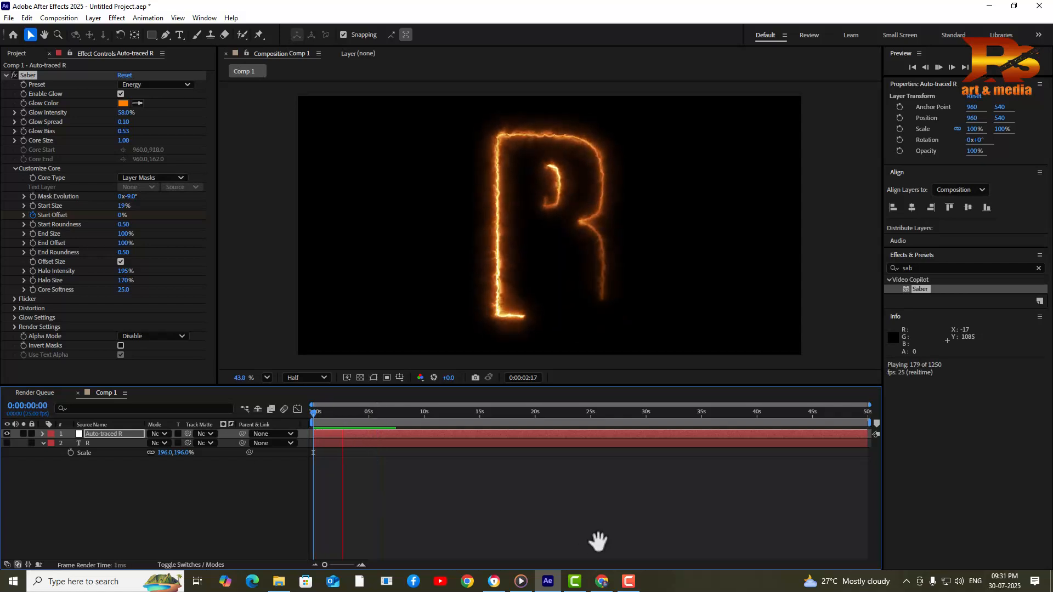
key(space)
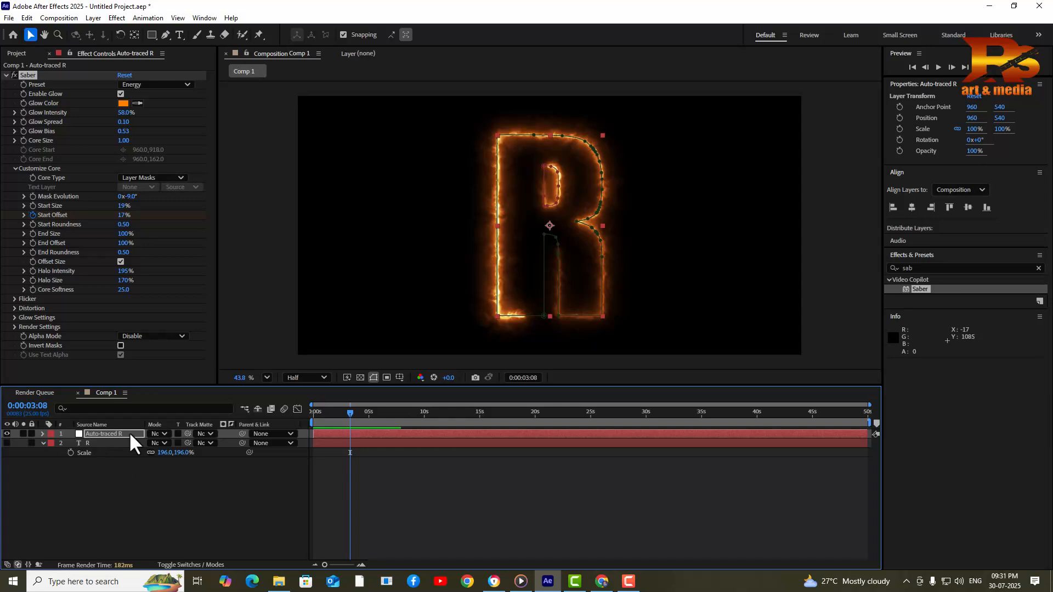
key(u)
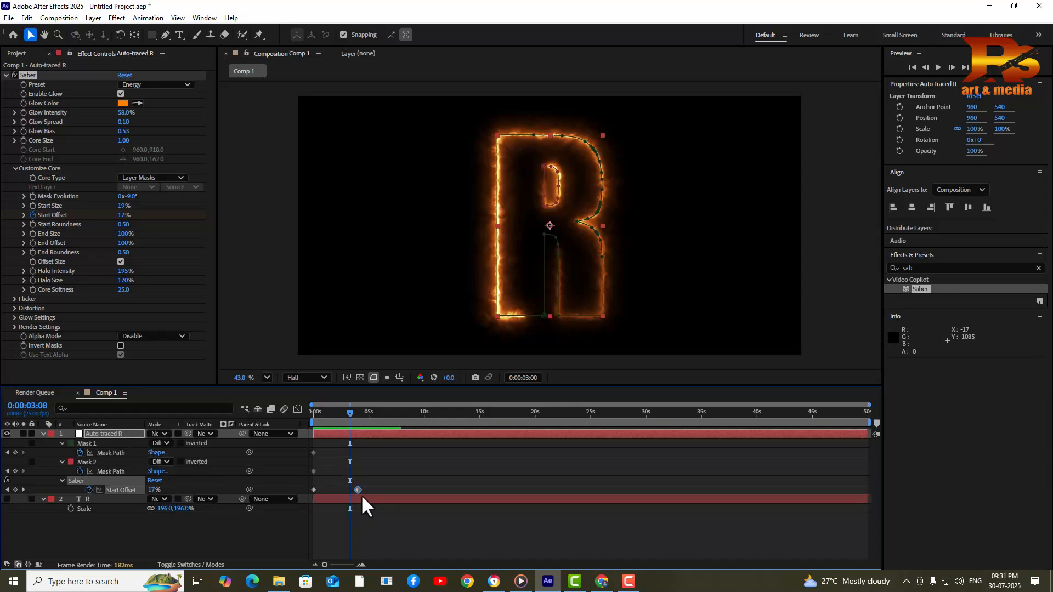
drag(357, 487, 331, 492)
drag(349, 414, 275, 423)
key(space)
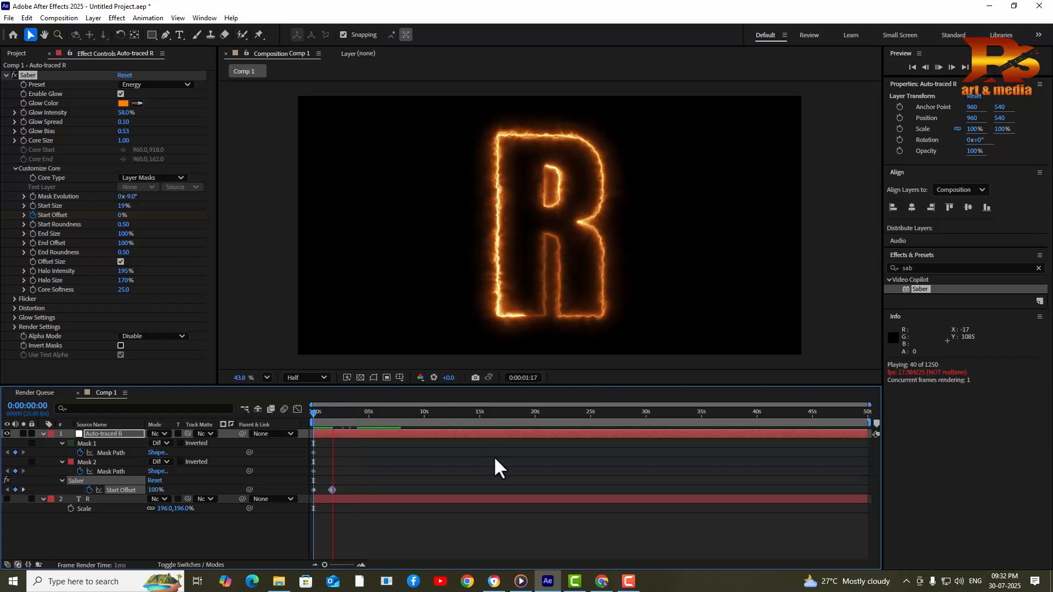
key(space)
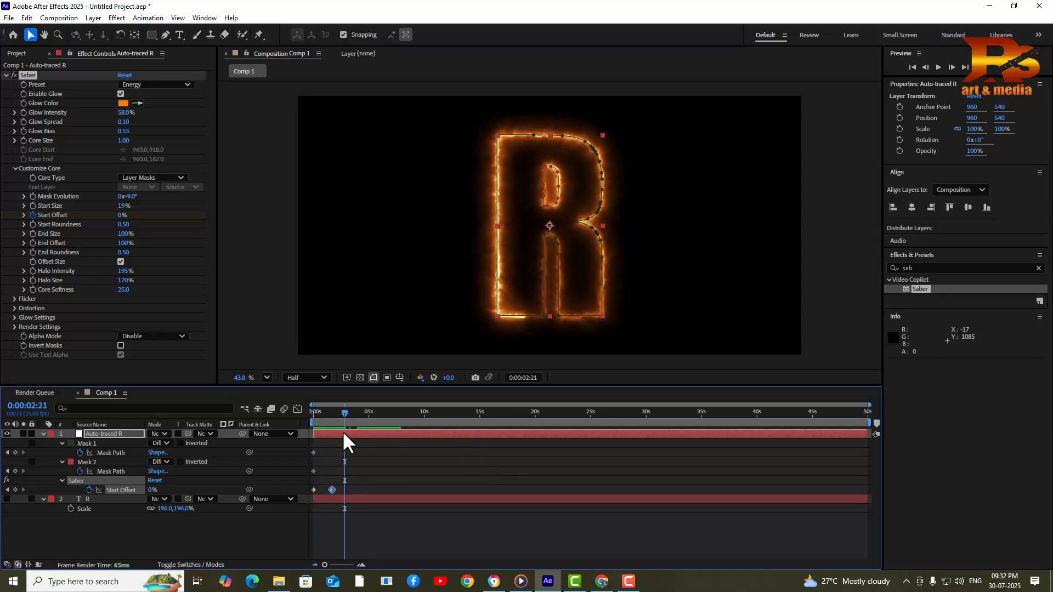
Keyframe End Offset at 0:00:01:18, then lower it to 0% at 0:00:03:09
mouse_move(343, 416)
mouse_down()
mouse_move(310, 421)
mouse_move(333, 423)
mouse_up()
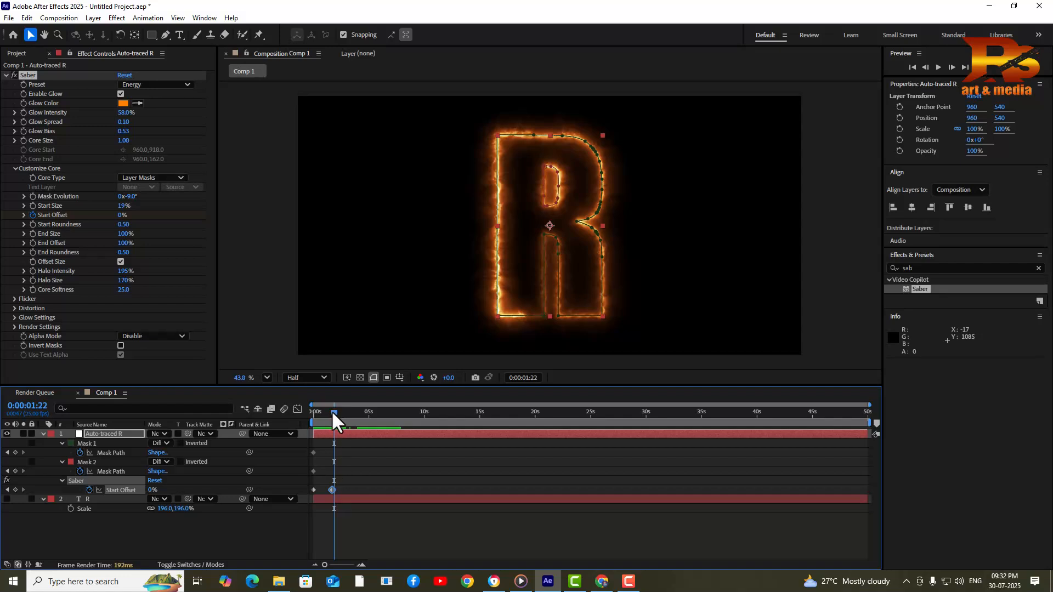
drag(334, 411, 331, 413)
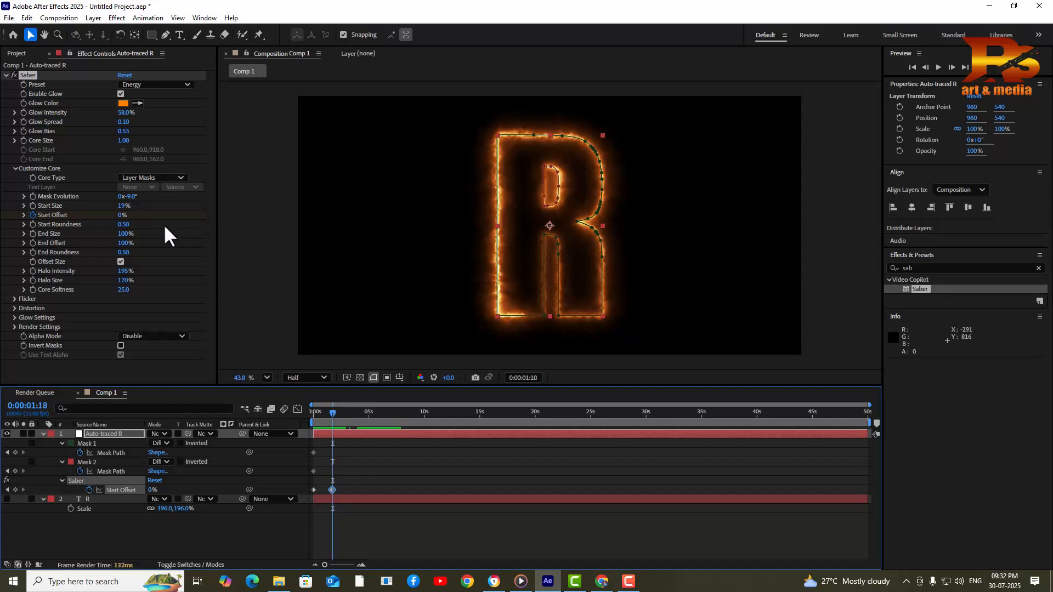
click(32, 242)
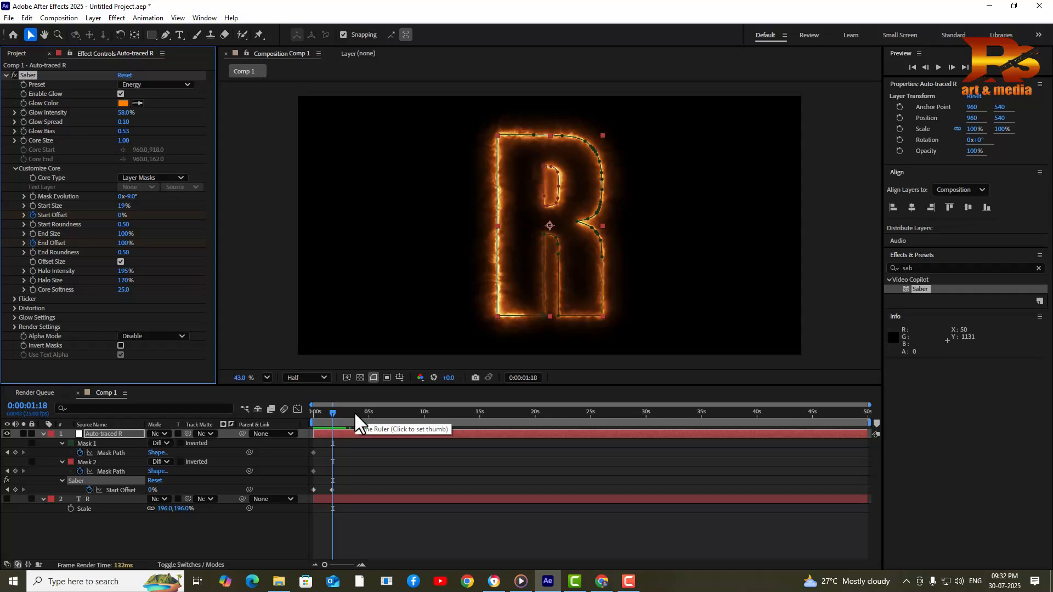
mouse_move(332, 412)
mouse_down()
mouse_move(350, 412)
mouse_move(350, 422)
mouse_up()
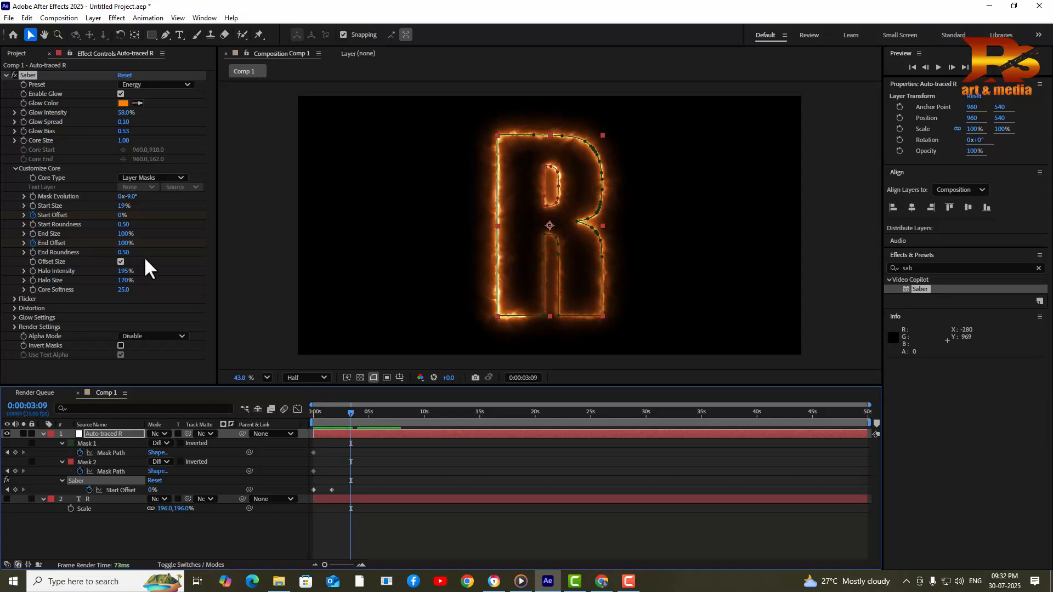
drag(126, 245, 65, 252)
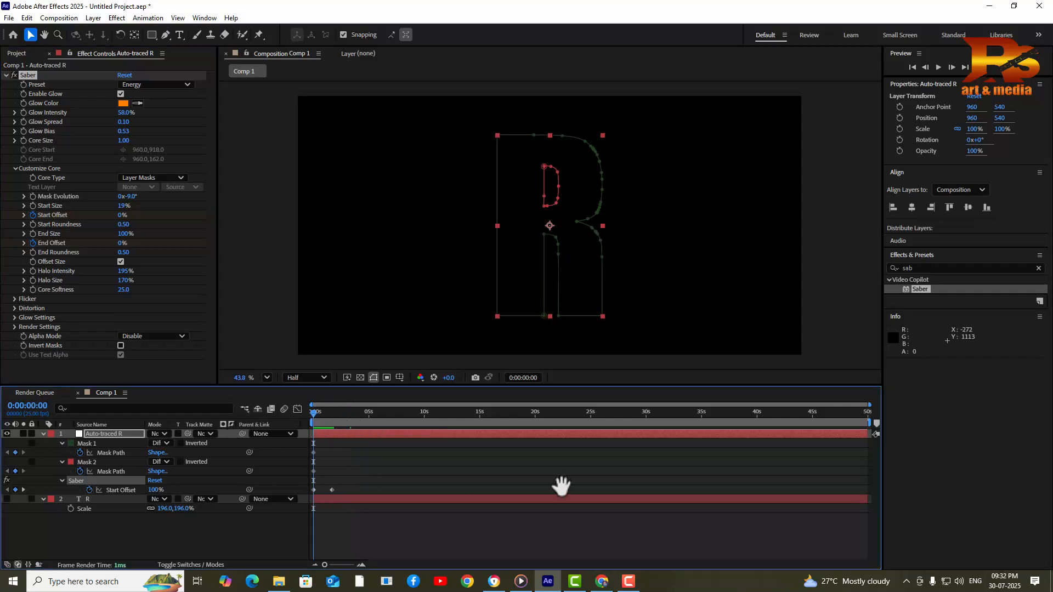
Preview the Saber animation from the start and stop at 0:00:01:08 to inspect the glow
key(space)
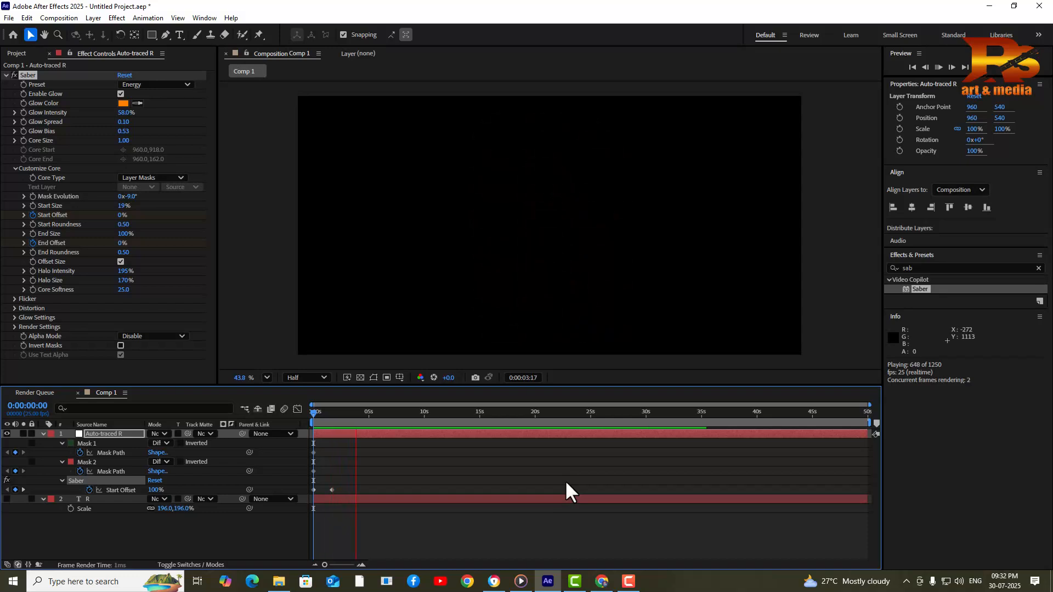
key(space)
drag(328, 415, 206, 433)
key(space)
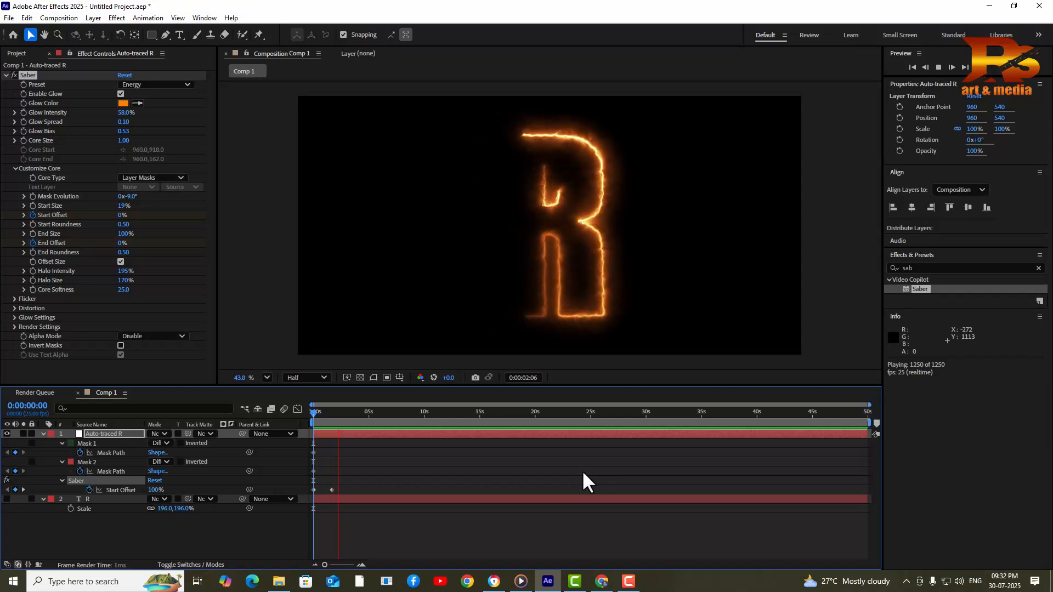
key(space)
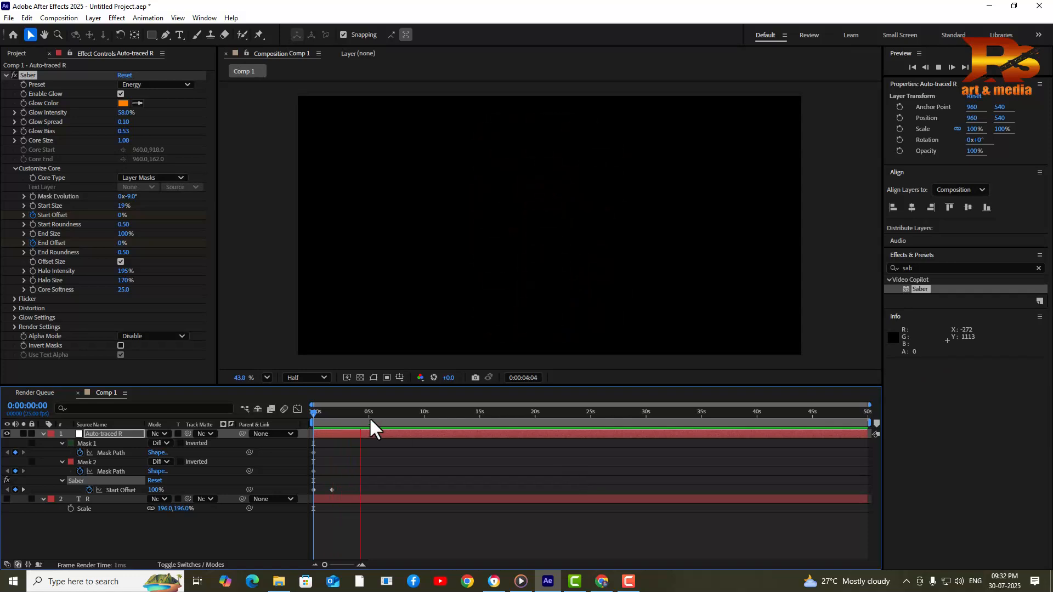
drag(329, 413, 328, 415)
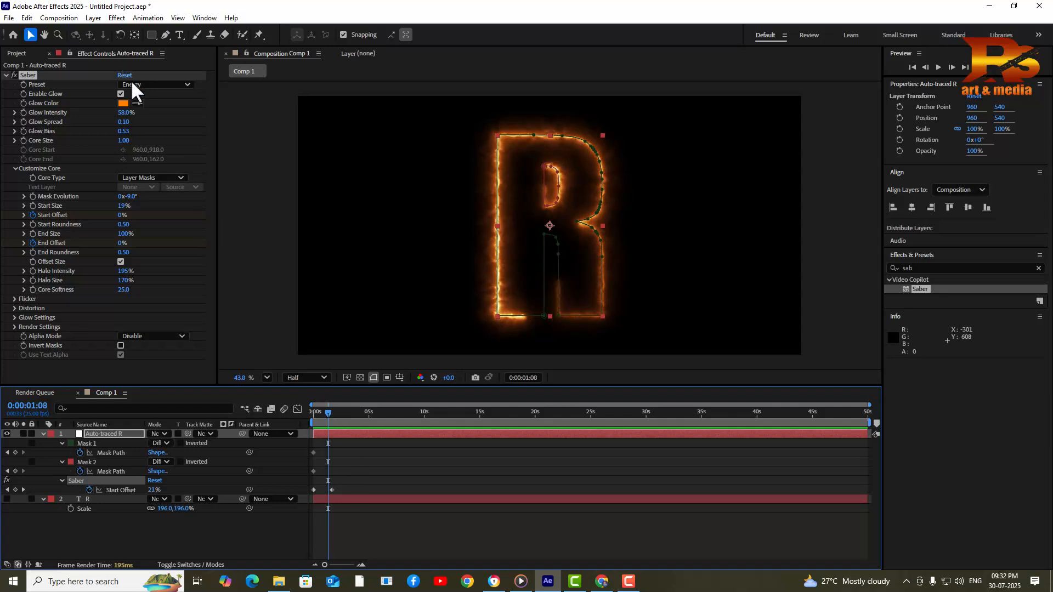
Change the Saber Preset to Fire and preview the flaming R again
click(156, 86)
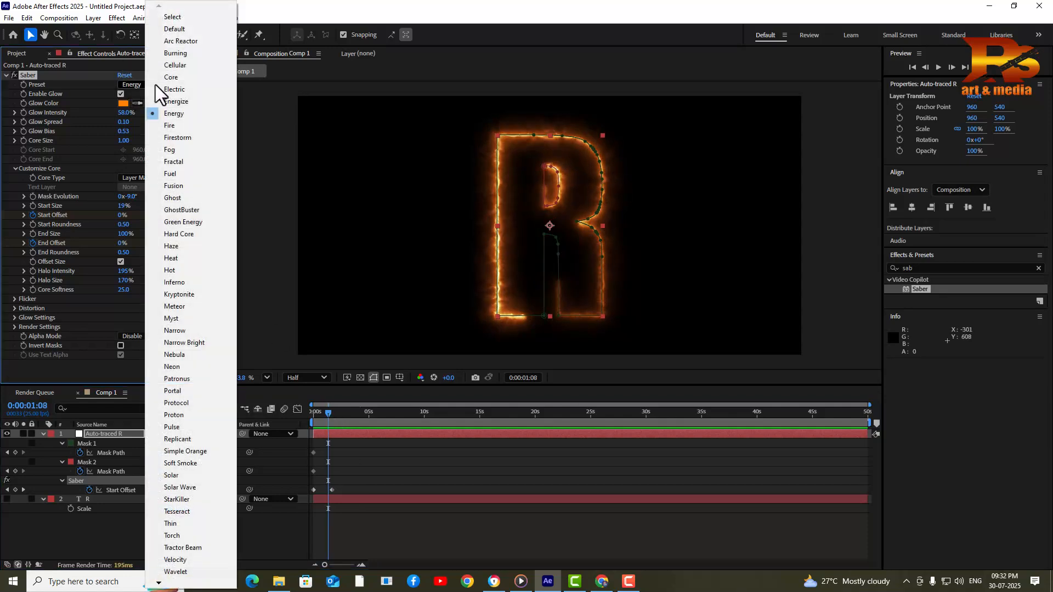
click(183, 124)
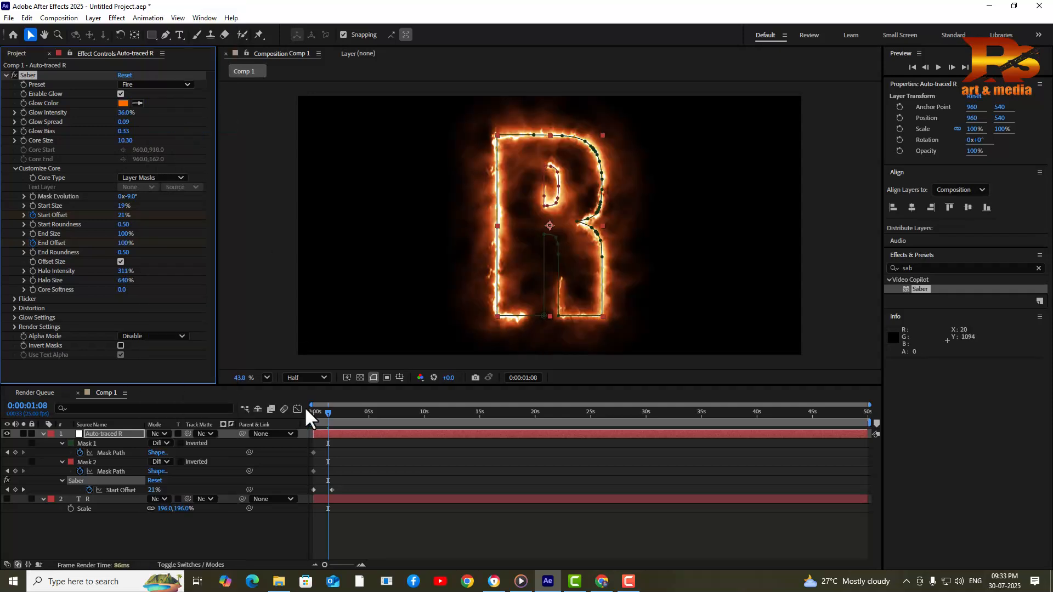
drag(328, 412, 255, 426)
key(space)
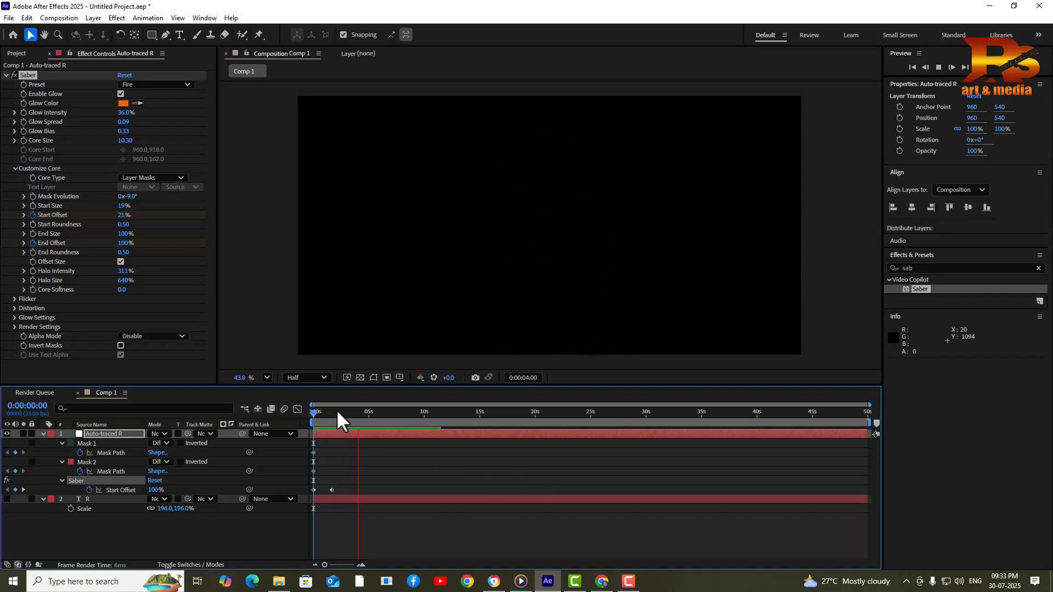
Stop at 0:00:02:08, reveal keyframes with U, and marquee-select the Start and End Offset keyframes
key(space)
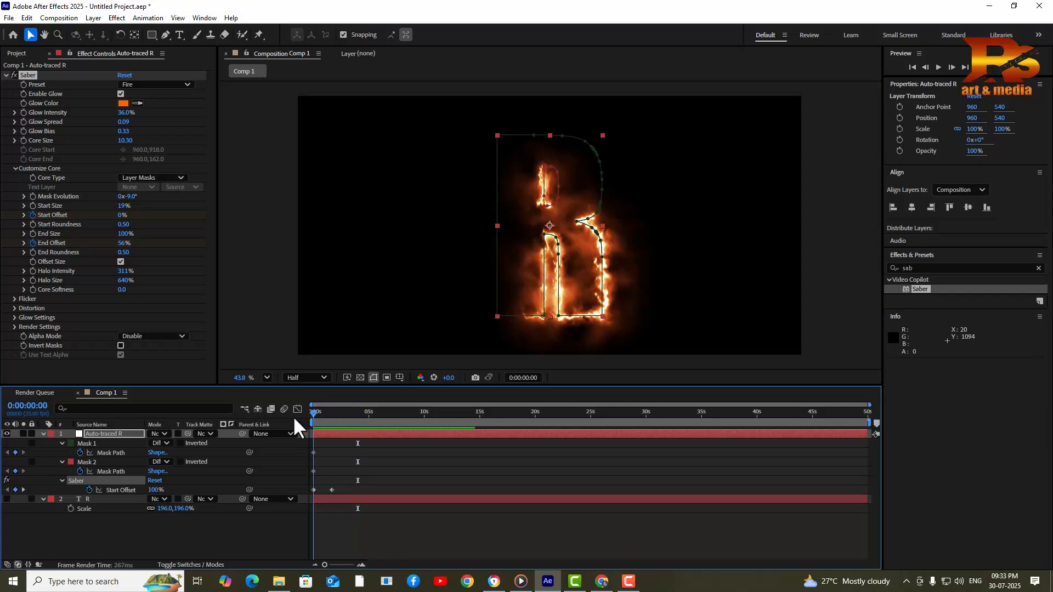
key(space)
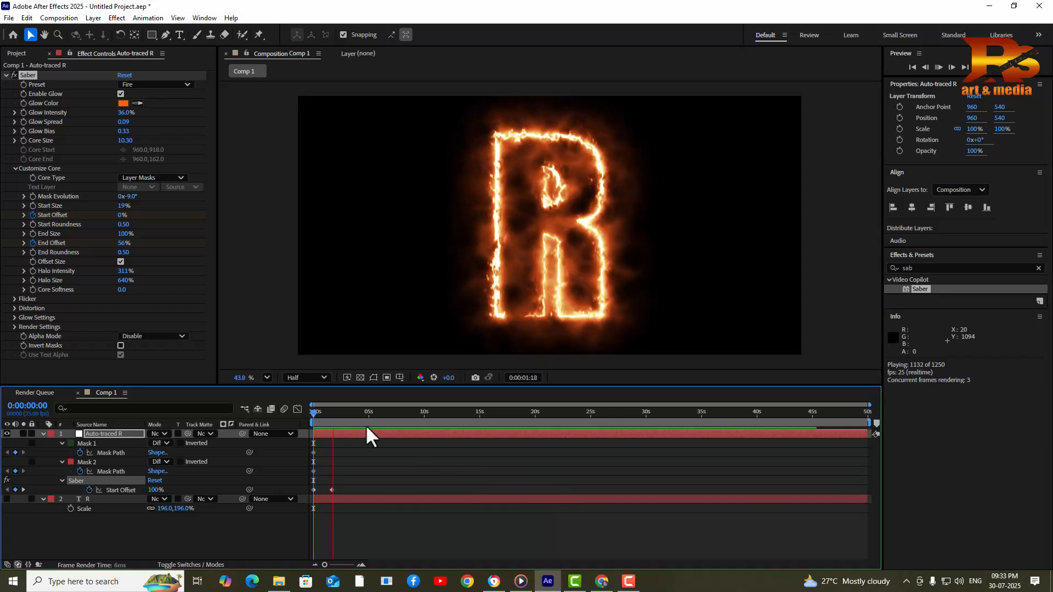
key(space)
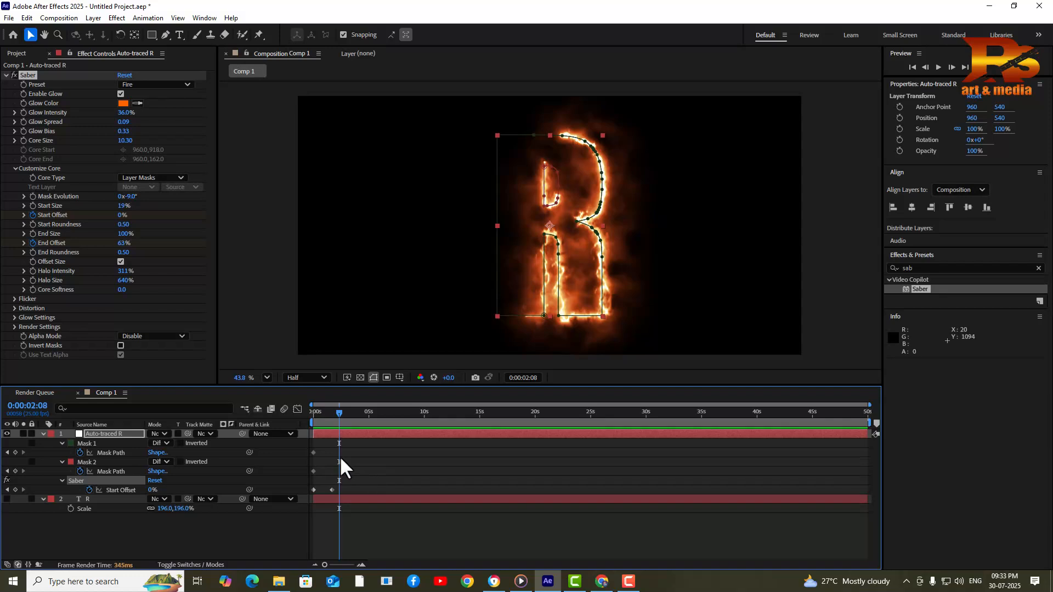
key(u)
key(u)
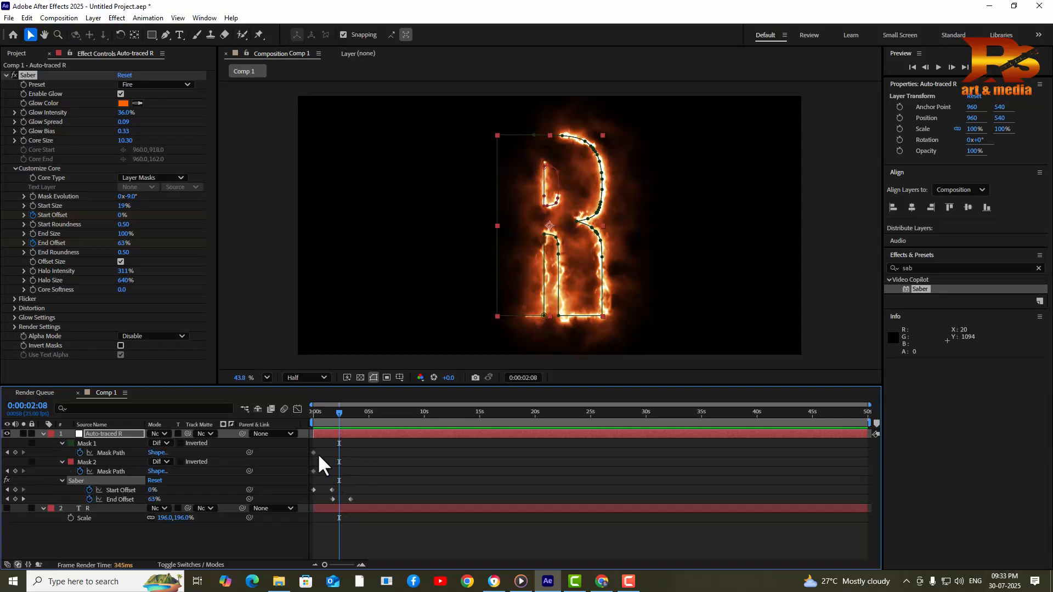
drag(381, 469, 305, 503)
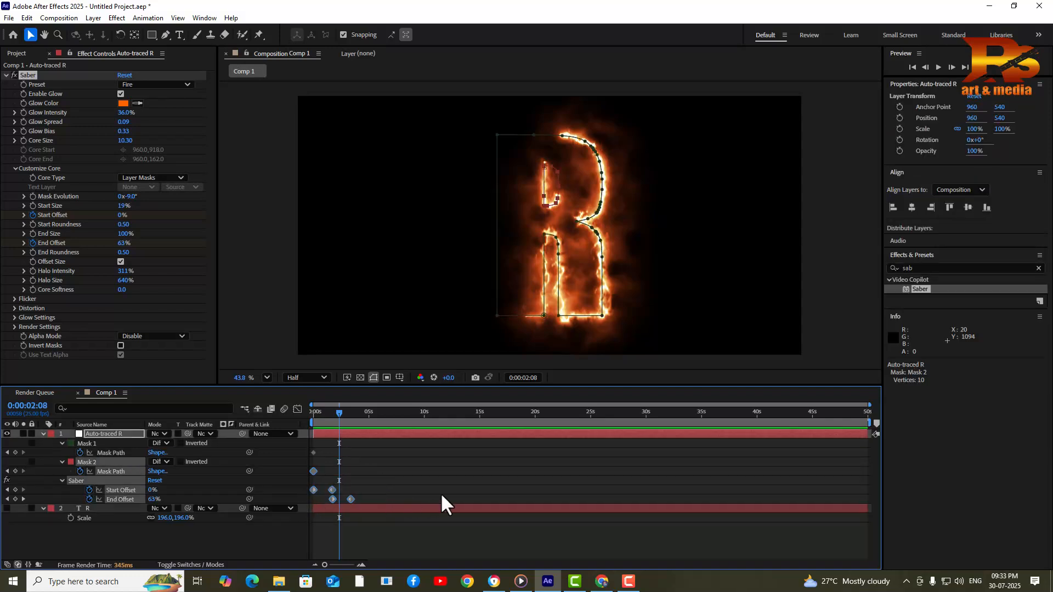
drag(381, 483, 308, 496)
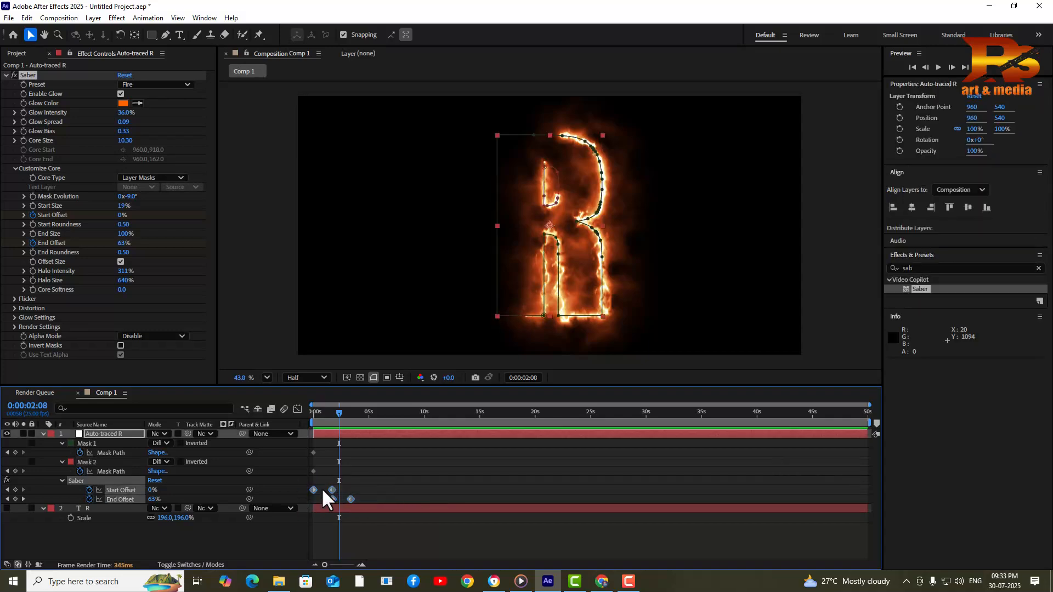
Apply Keyframe Assistant > Easy Ease to the selected Start and End Offset keyframes
right_click(331, 489)
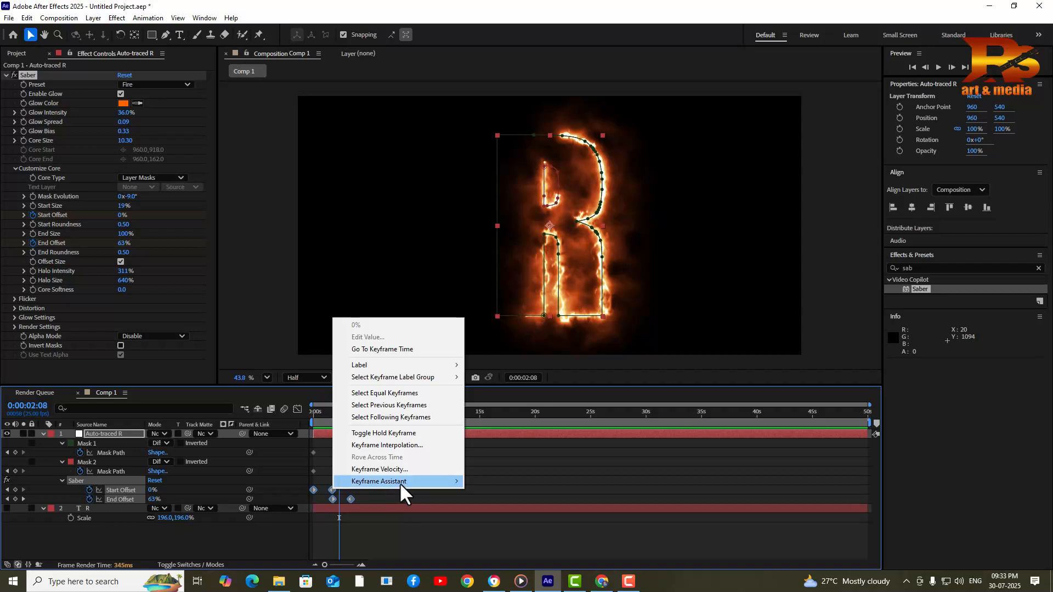
mouse_move(400, 483)
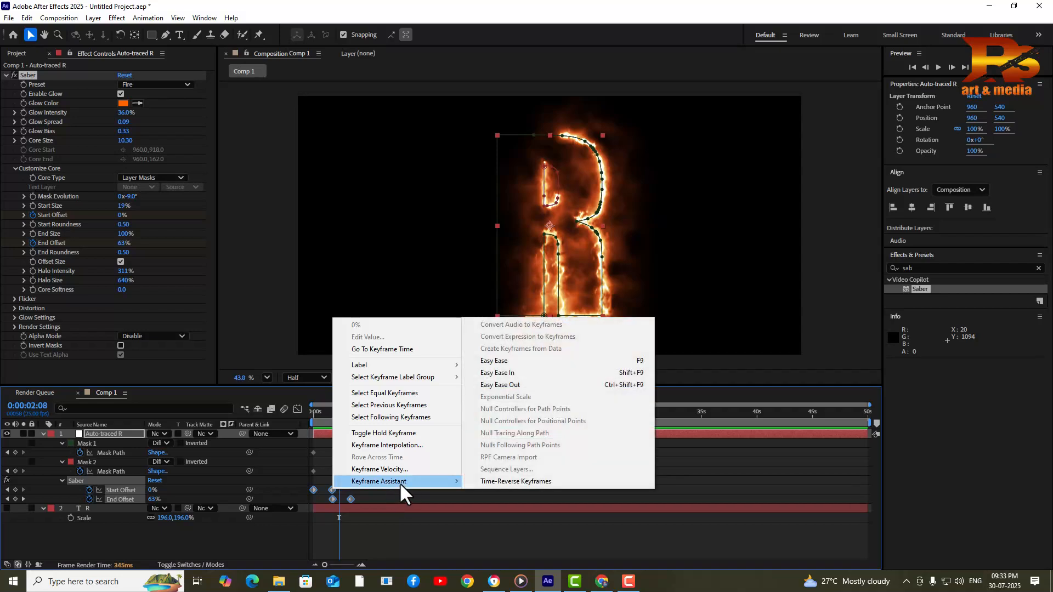
click(518, 361)
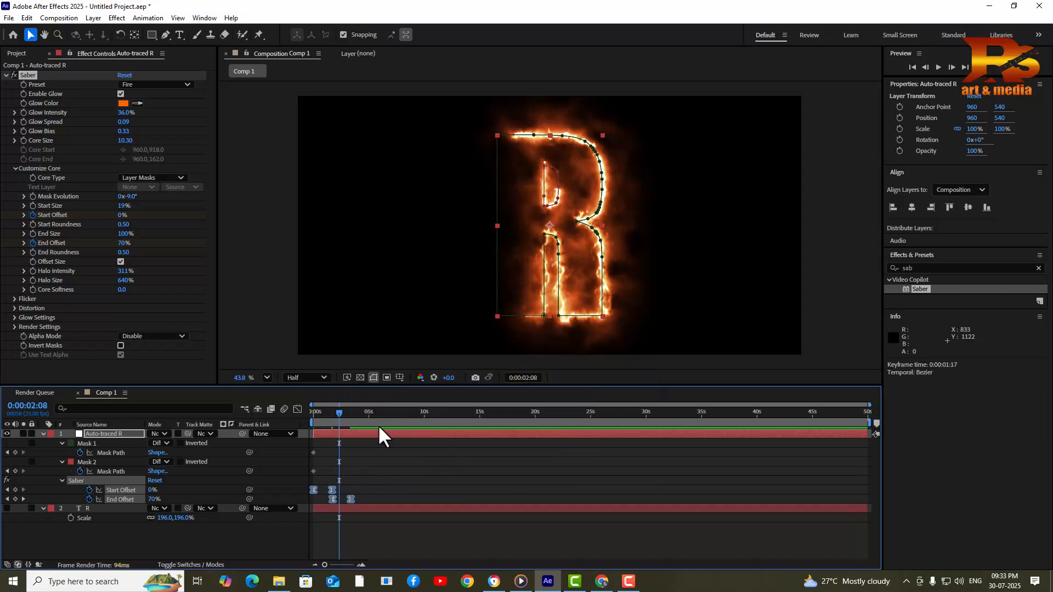
In the Graph Editor, steepen the End Offset Bezier handle so it reads 92% at 2:08
click(297, 410)
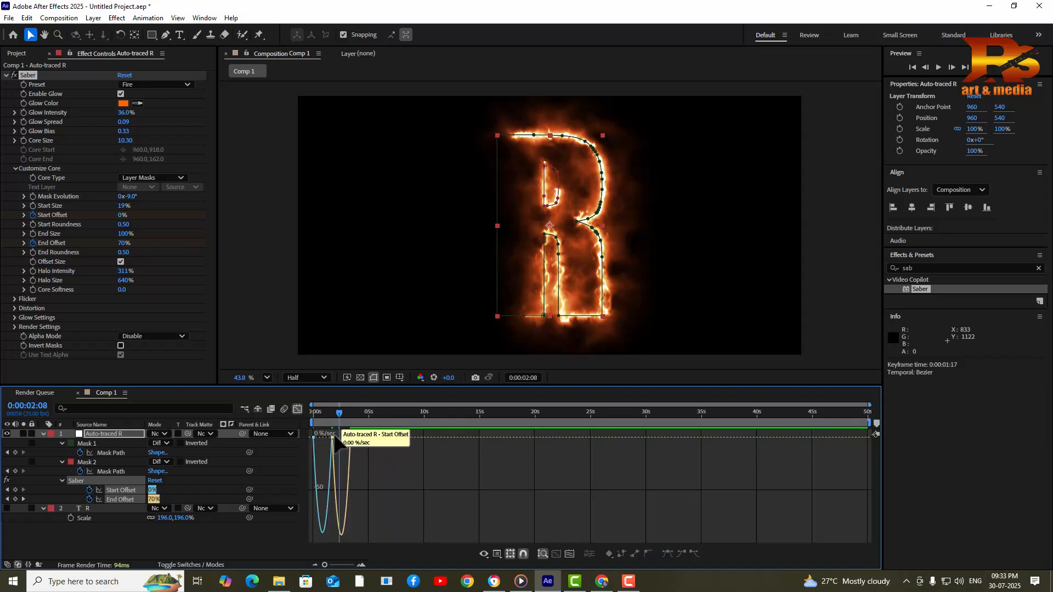
click(332, 438)
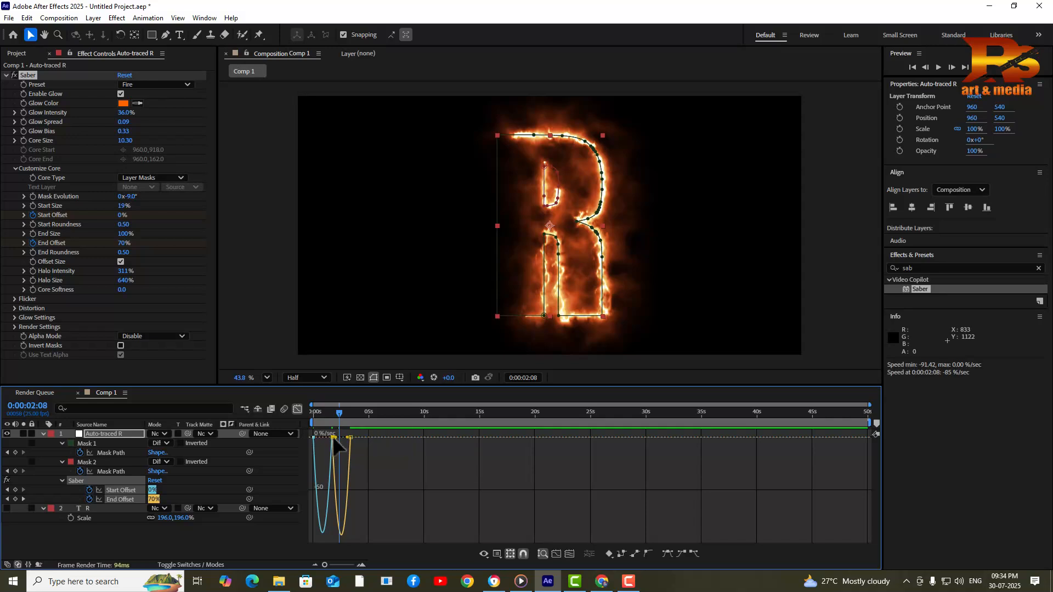
mouse_move(346, 438)
mouse_down()
mouse_move(316, 440)
mouse_move(344, 439)
mouse_up()
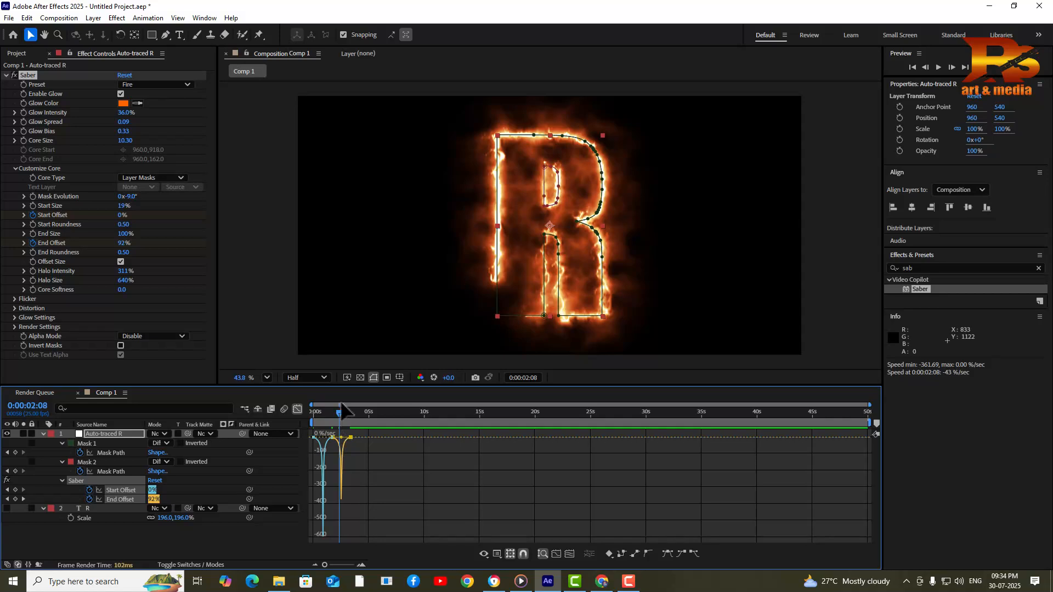
click(297, 410)
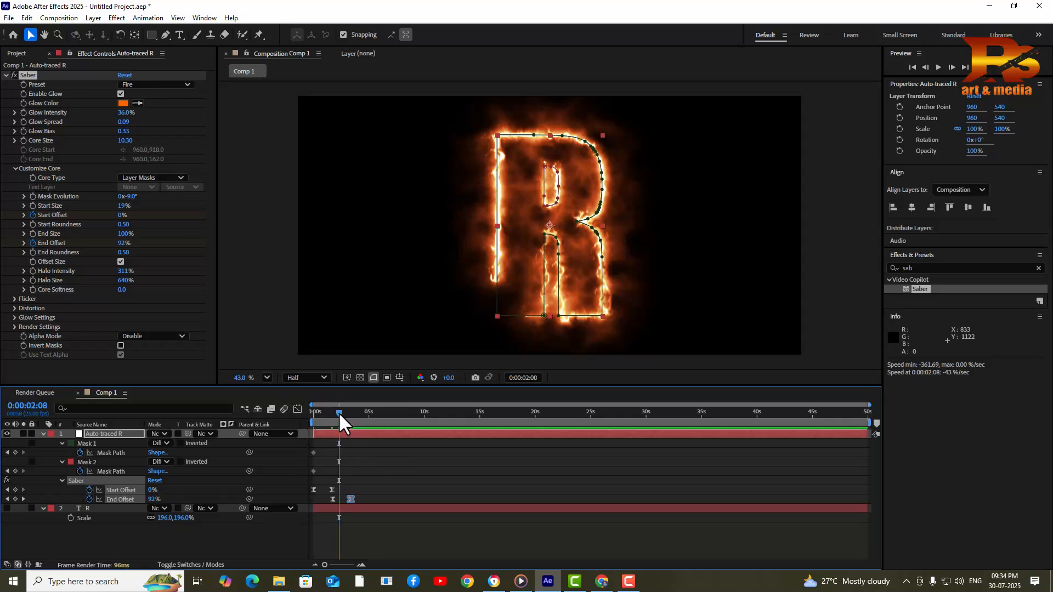
drag(340, 423, 262, 431)
key(space)
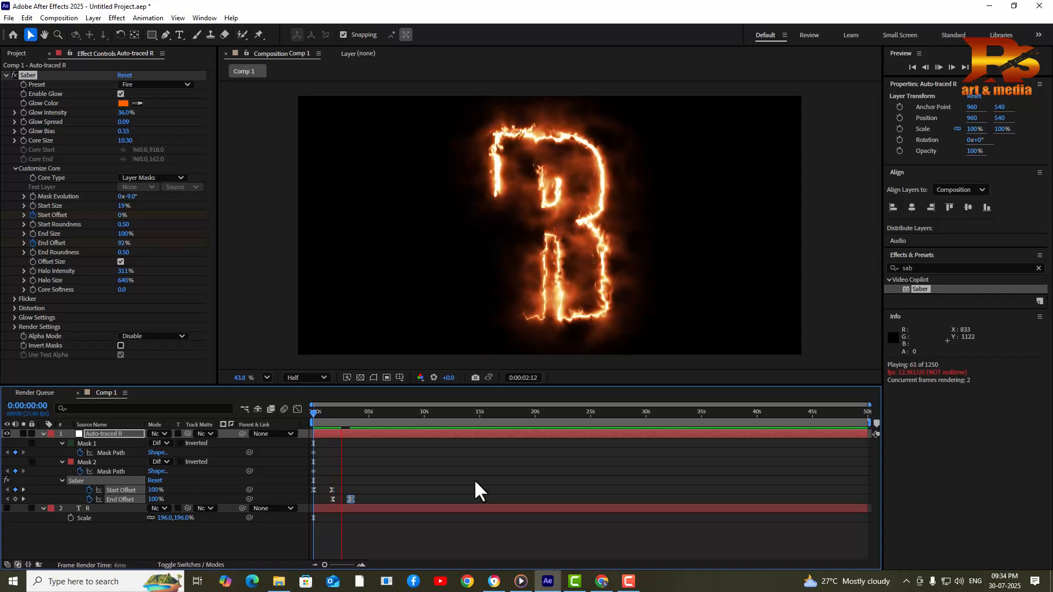
key(space)
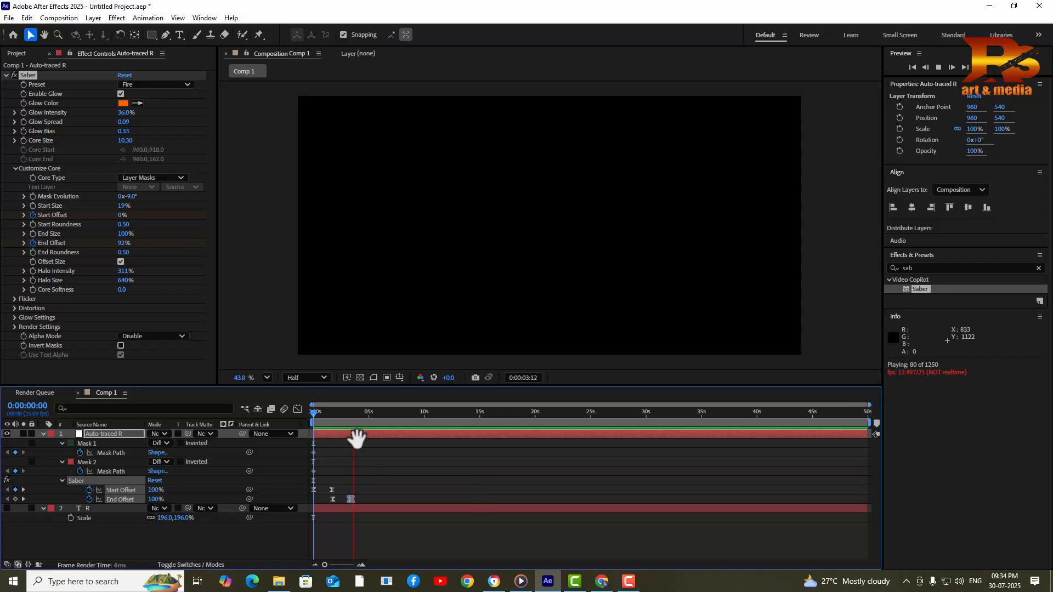
key(space)
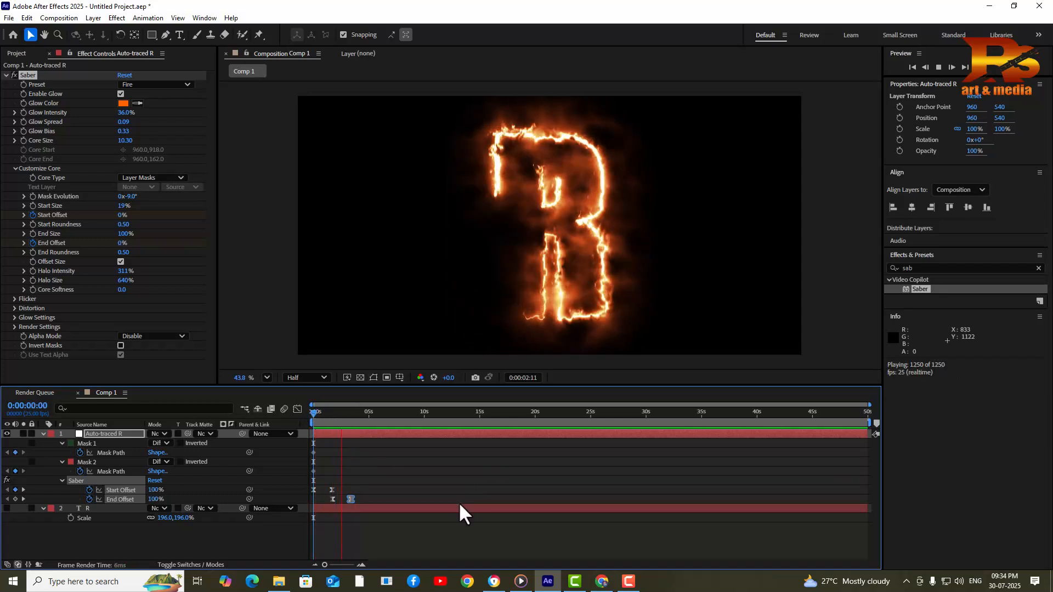
key(space)
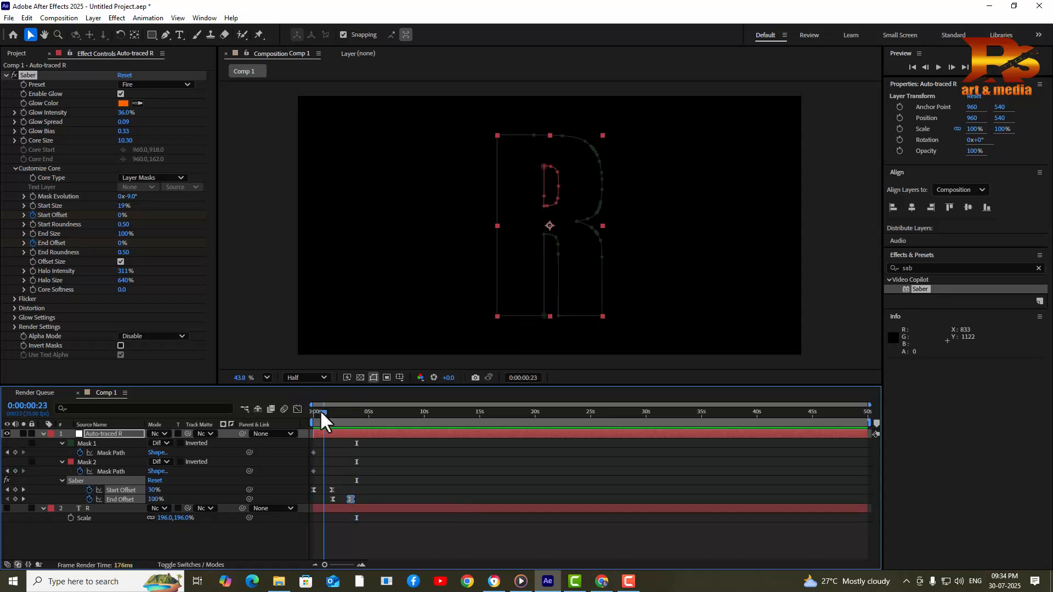
Set the R text layer's fill colour to black (000000), then preview the composition
click(43, 434)
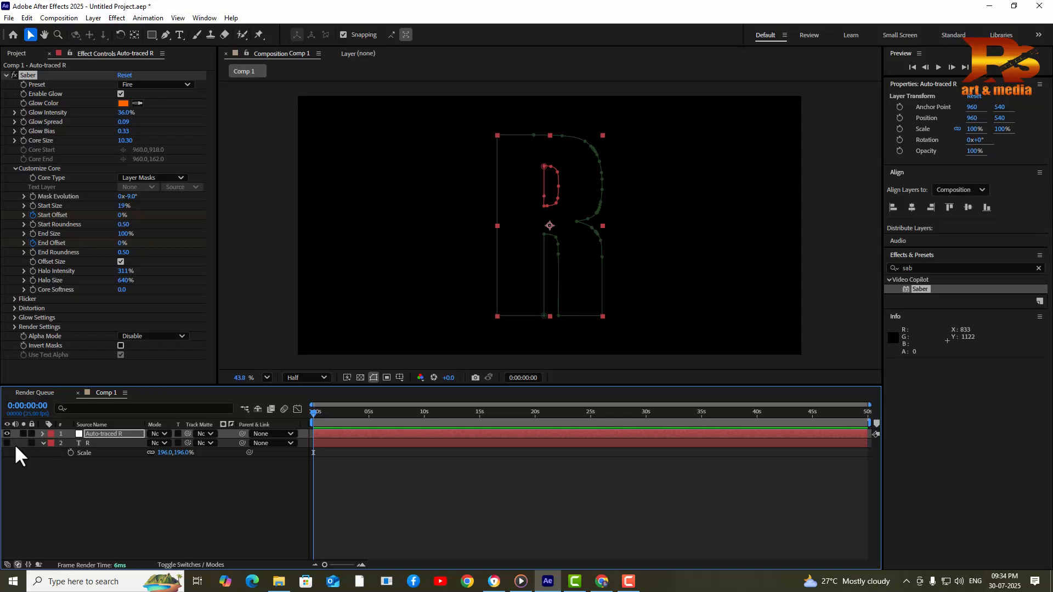
click(94, 444)
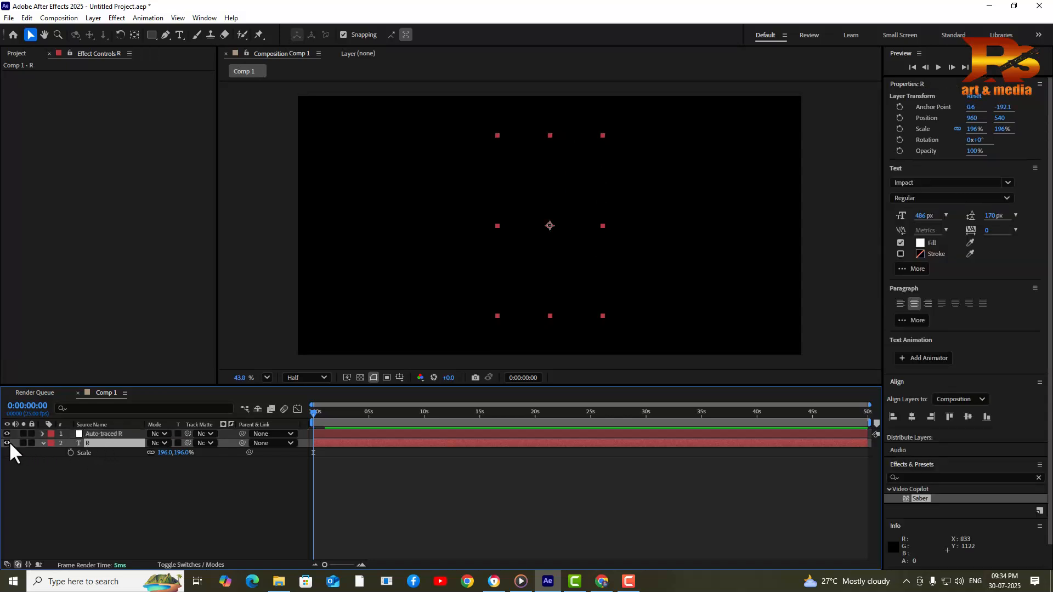
double_click(79, 446)
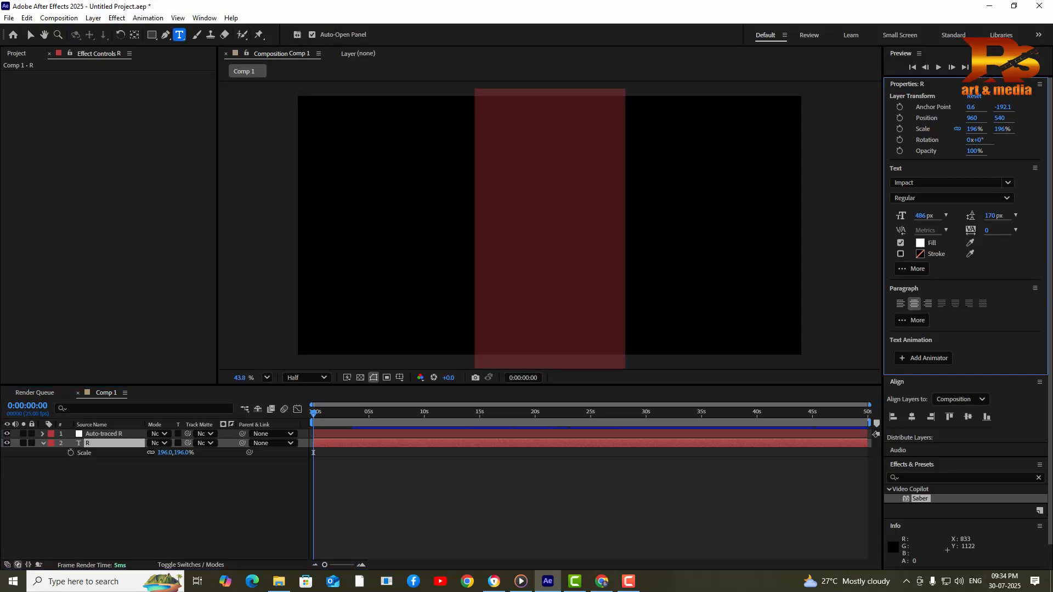
click(920, 243)
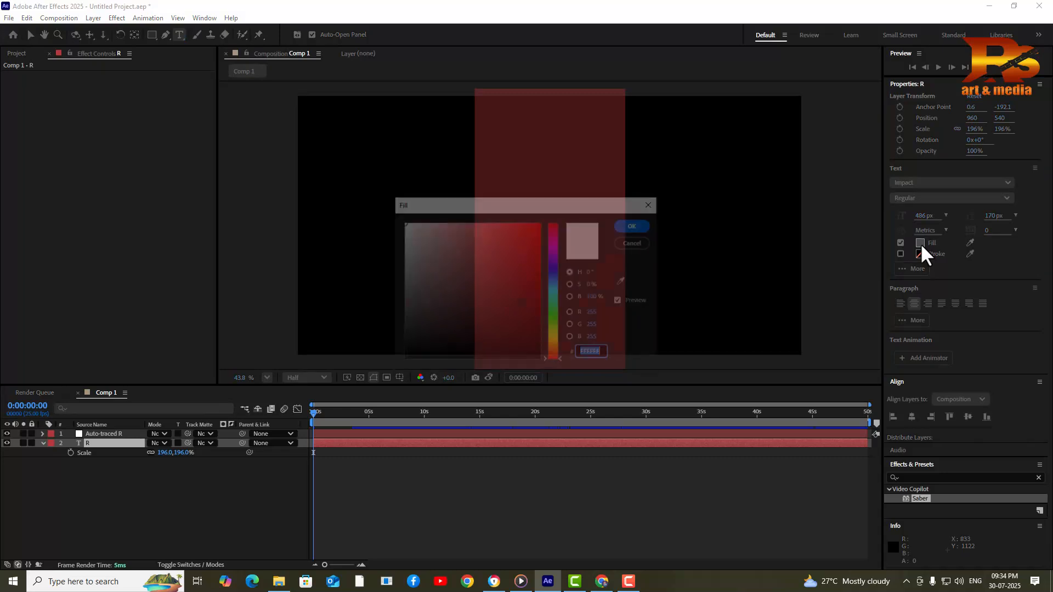
drag(524, 314, 538, 362)
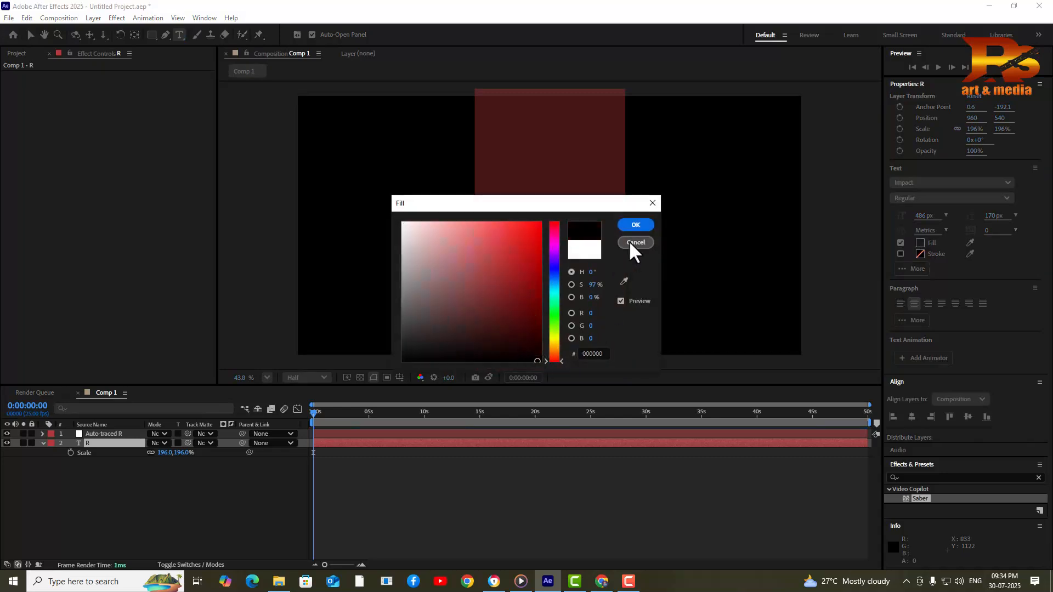
click(637, 226)
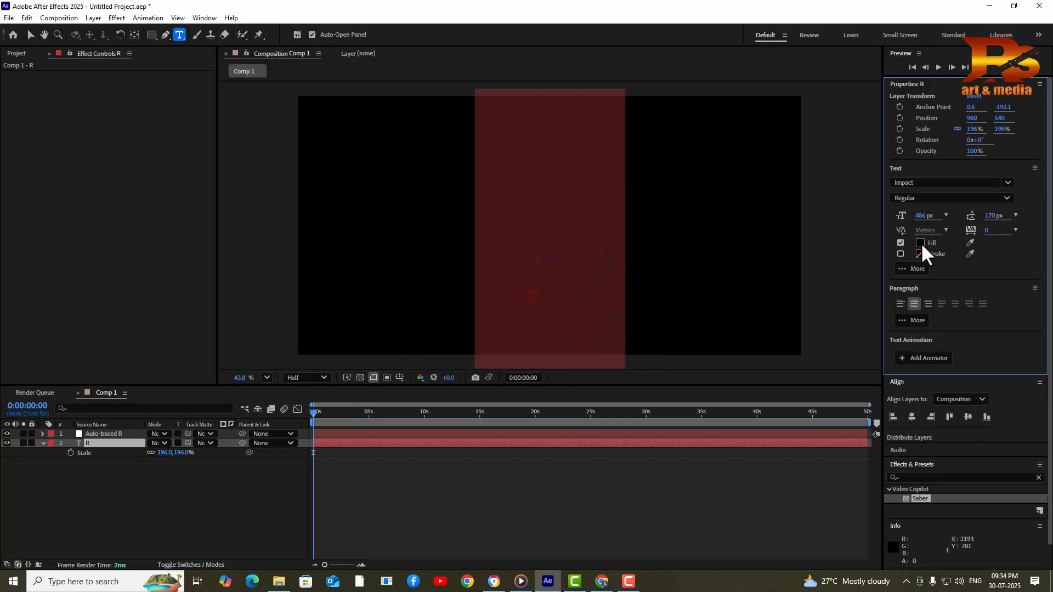
click(183, 492)
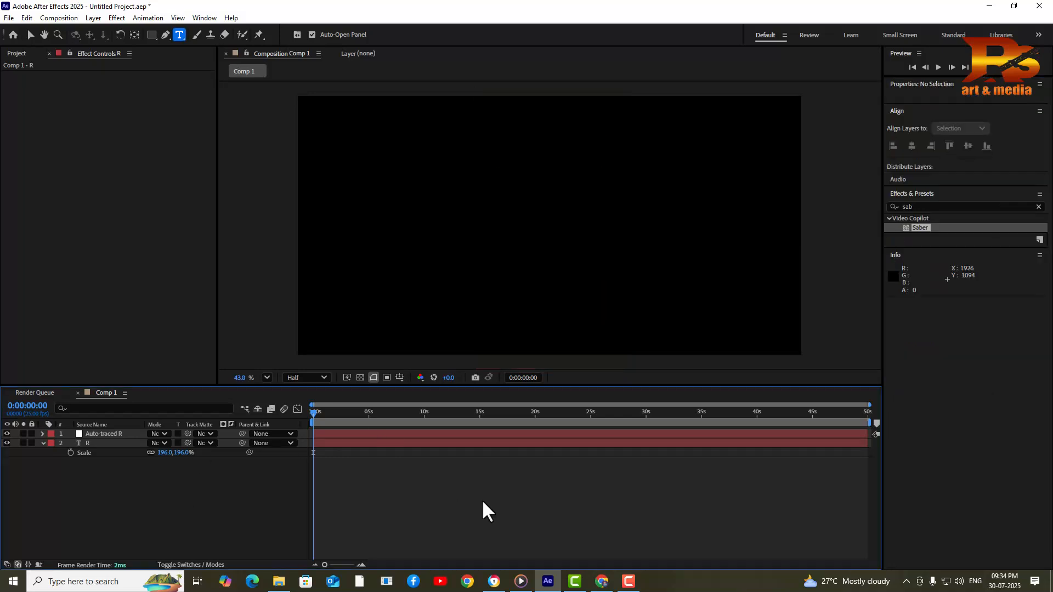
key(space)
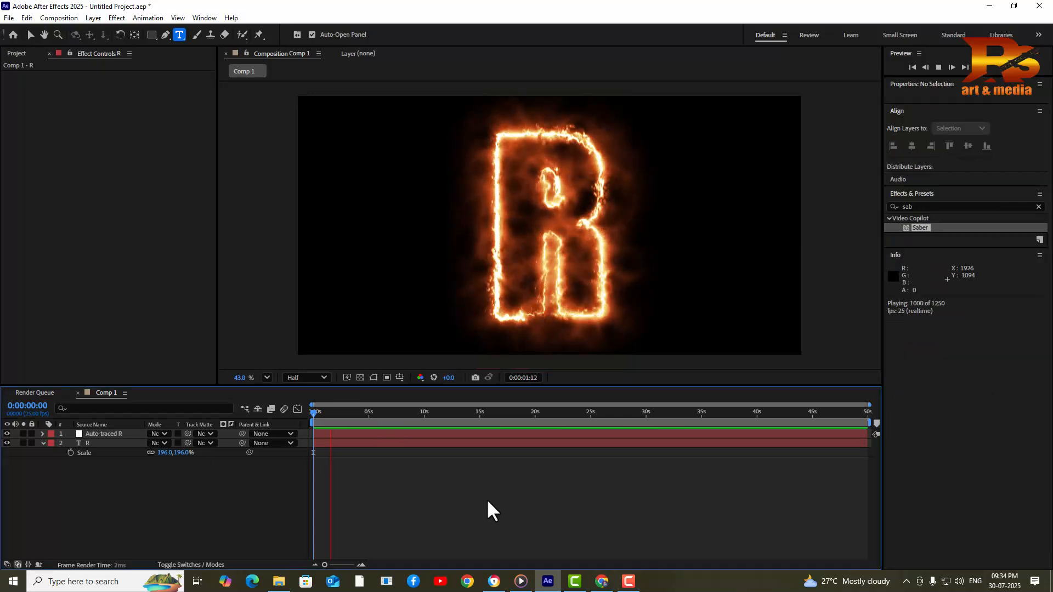
Move the R text layer above Auto-traced R and preview, ending back at 0:00:00:00
click(94, 444)
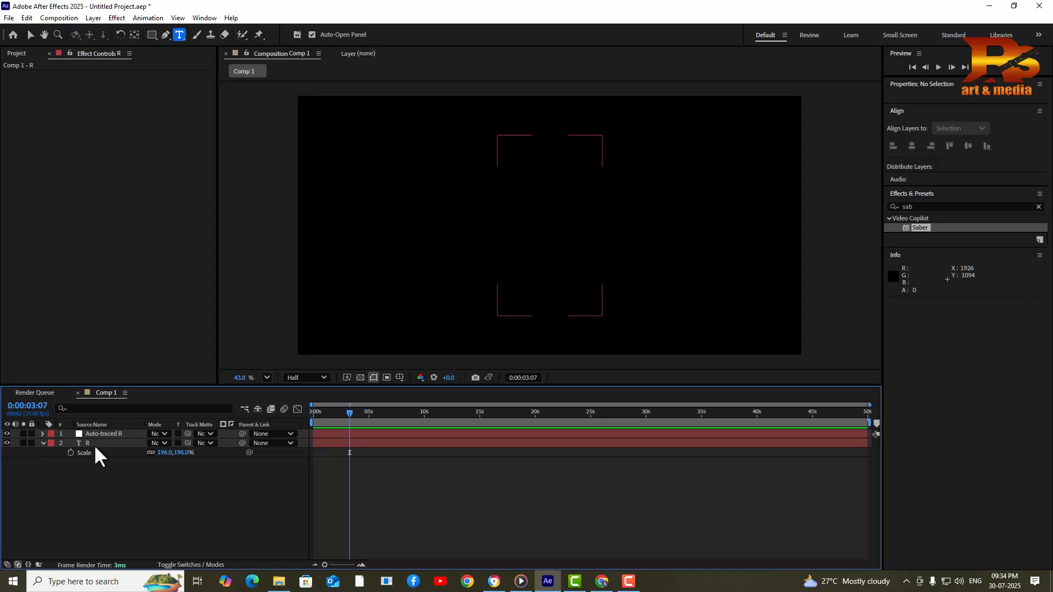
drag(104, 441, 103, 430)
drag(350, 414, 231, 431)
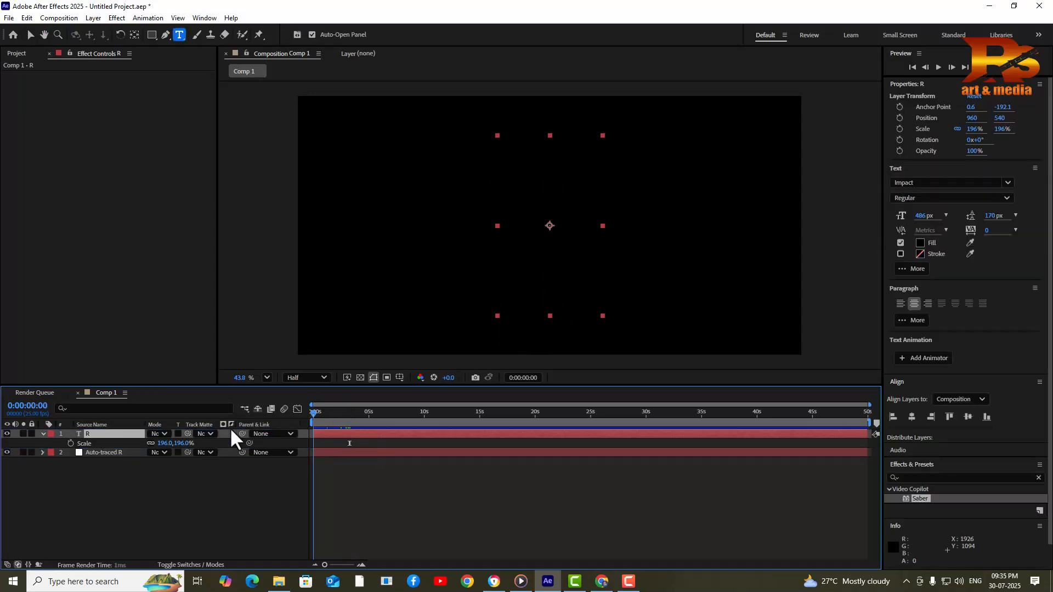
key(space)
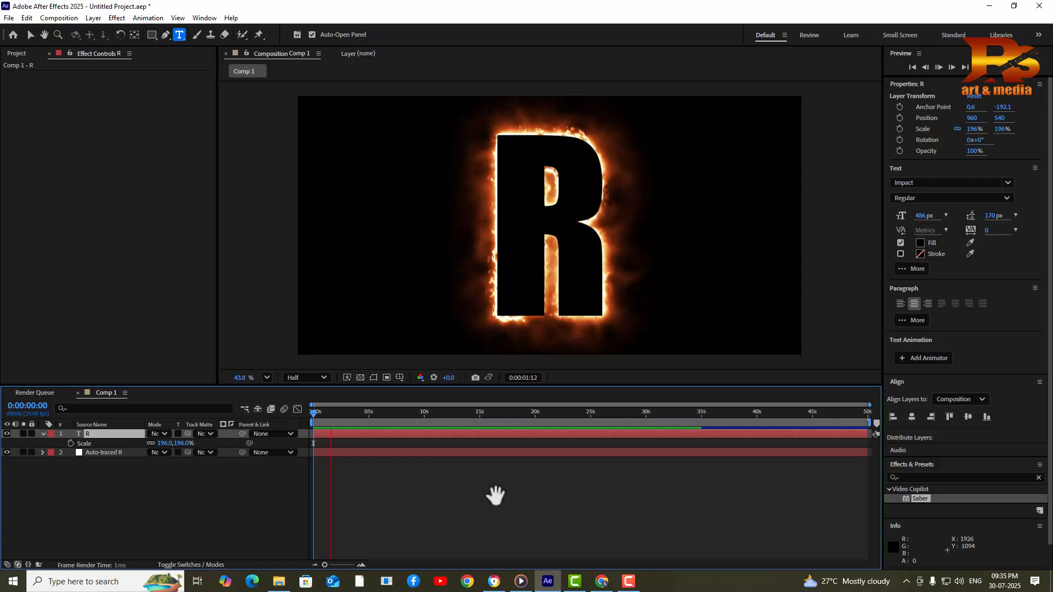
key(space)
drag(356, 412, 313, 415)
key(space)
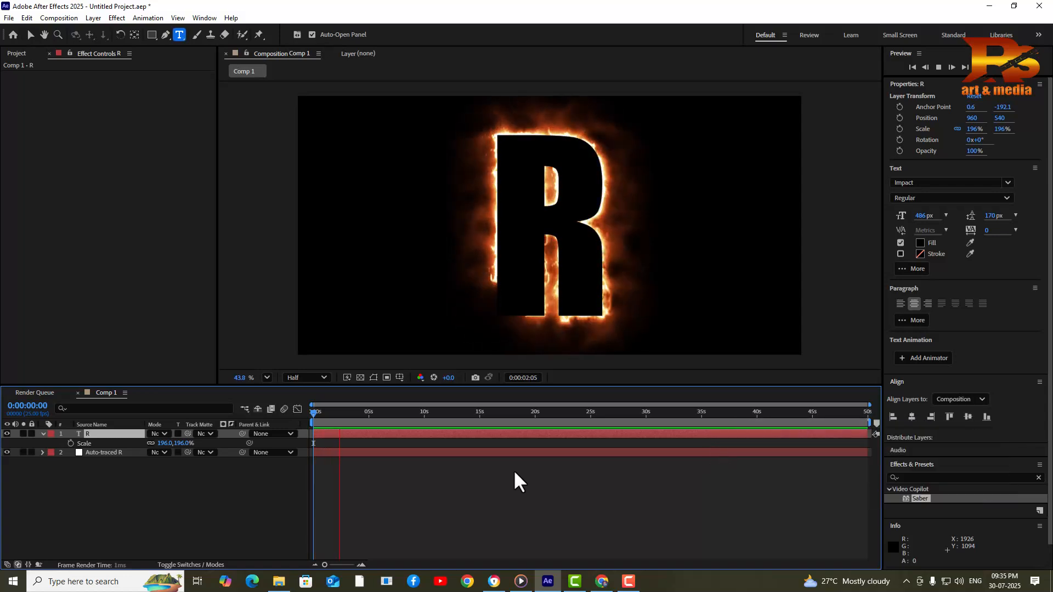
key(space)
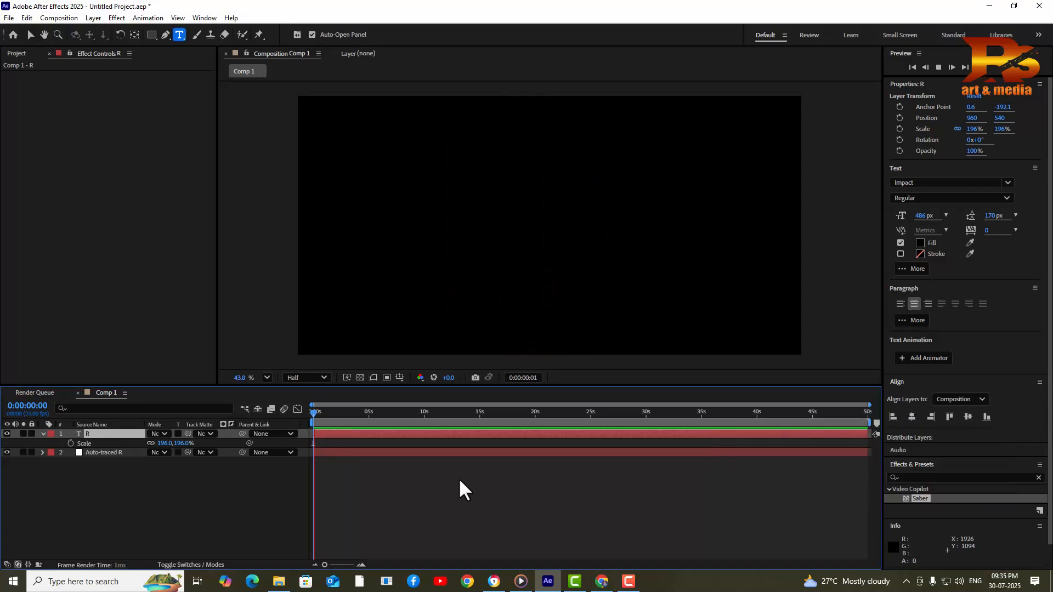
key(space)
drag(335, 415, 240, 428)
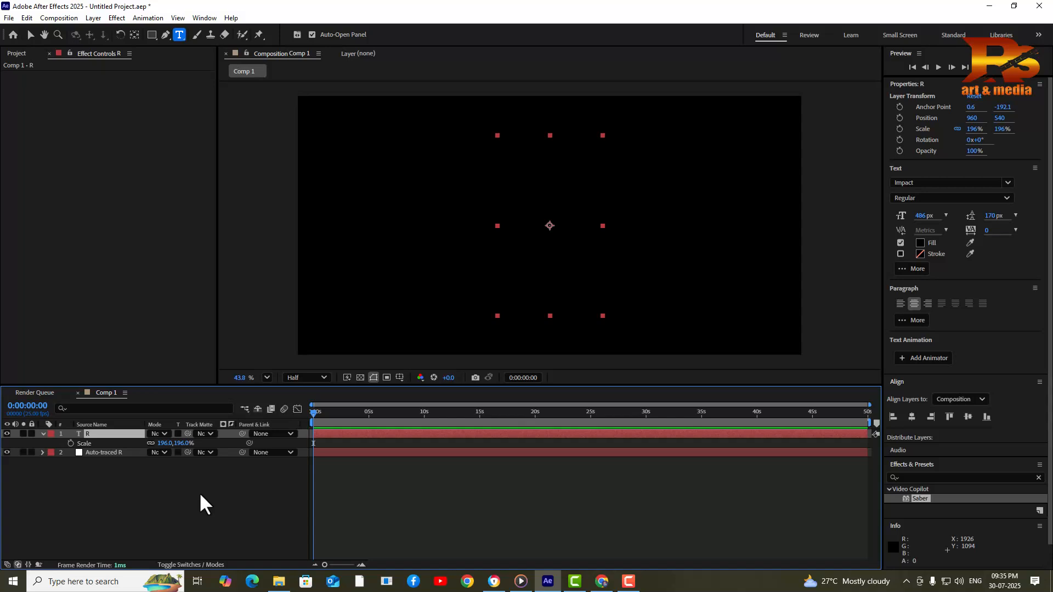
Show the layer switches and enable the 3D Layer switch on R and Auto-traced R
right_click(180, 486)
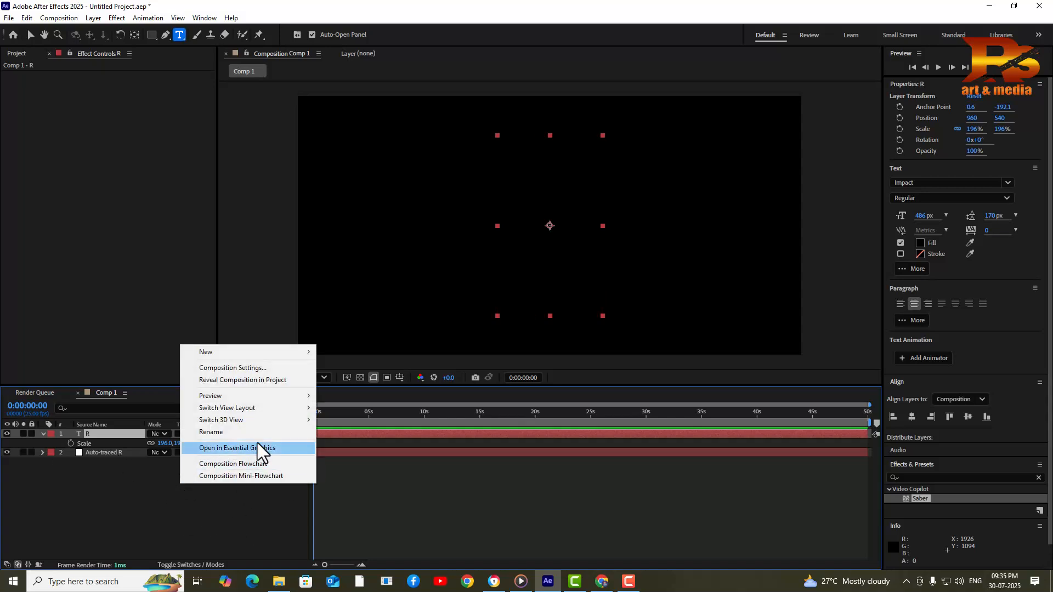
mouse_move(231, 352)
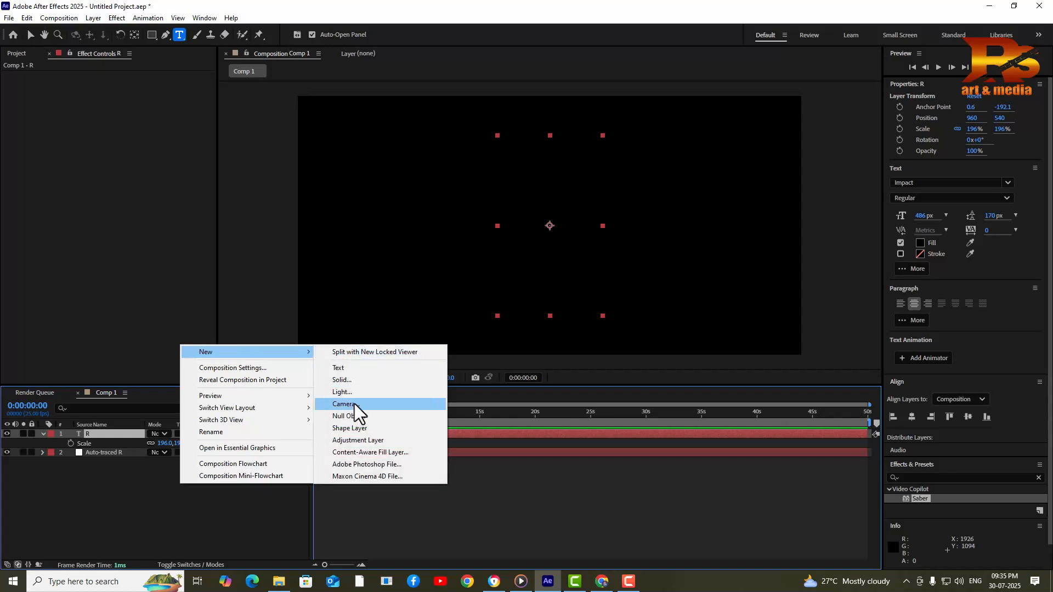
click(212, 475)
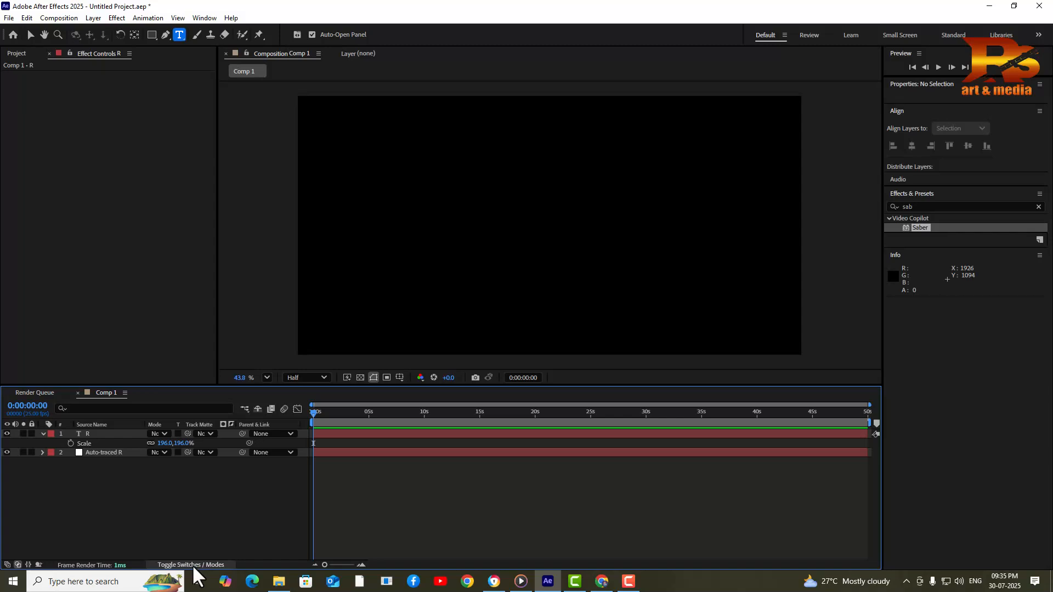
click(192, 565)
click(208, 434)
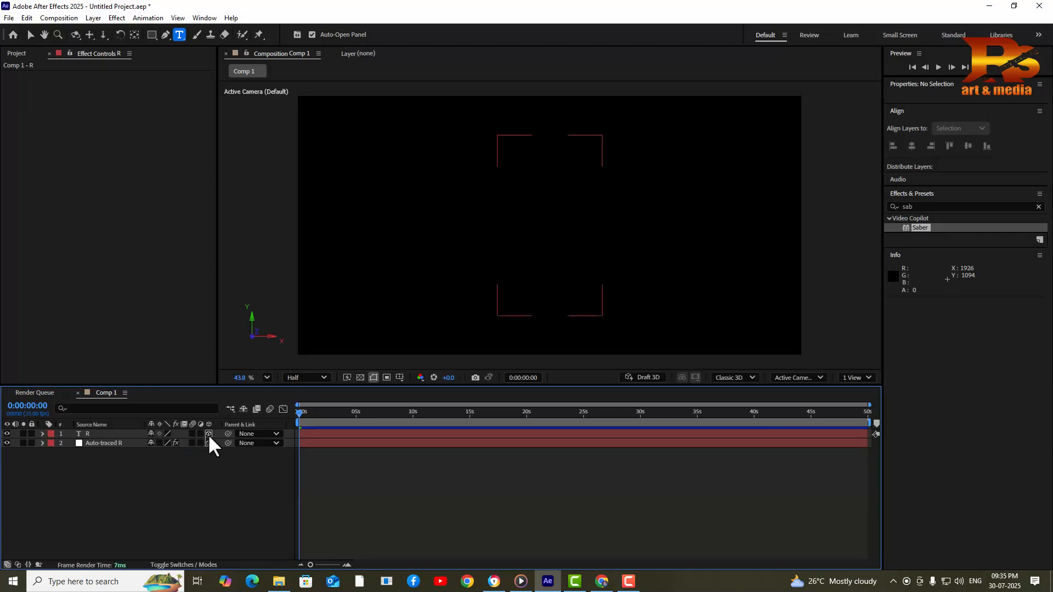
click(209, 444)
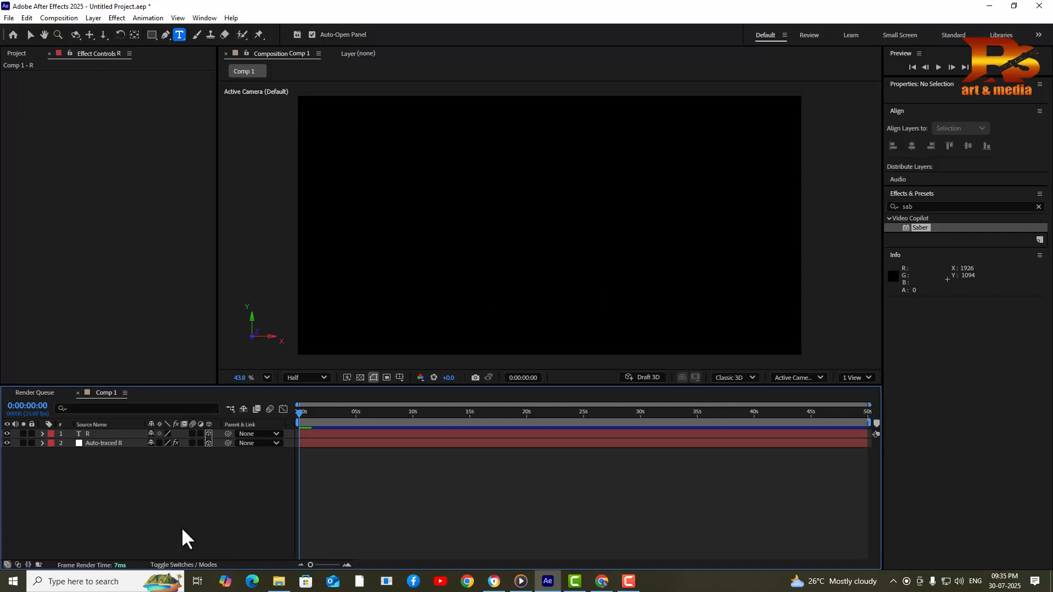
Add a new camera layer with the 35mm lens preset, creating Camera 1
right_click(188, 469)
mouse_move(268, 337)
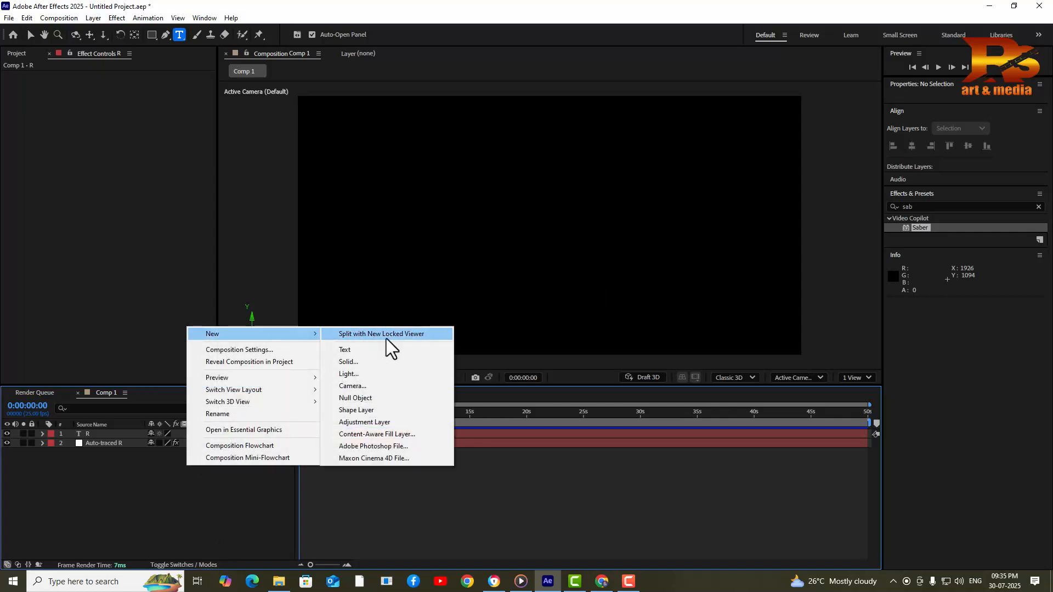
click(370, 388)
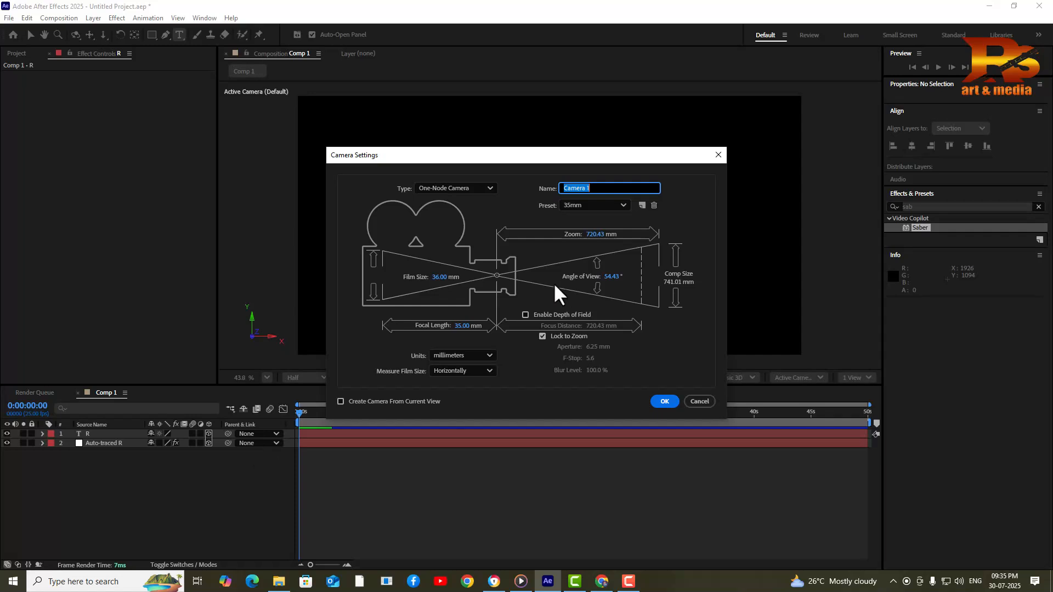
drag(571, 159, 532, 183)
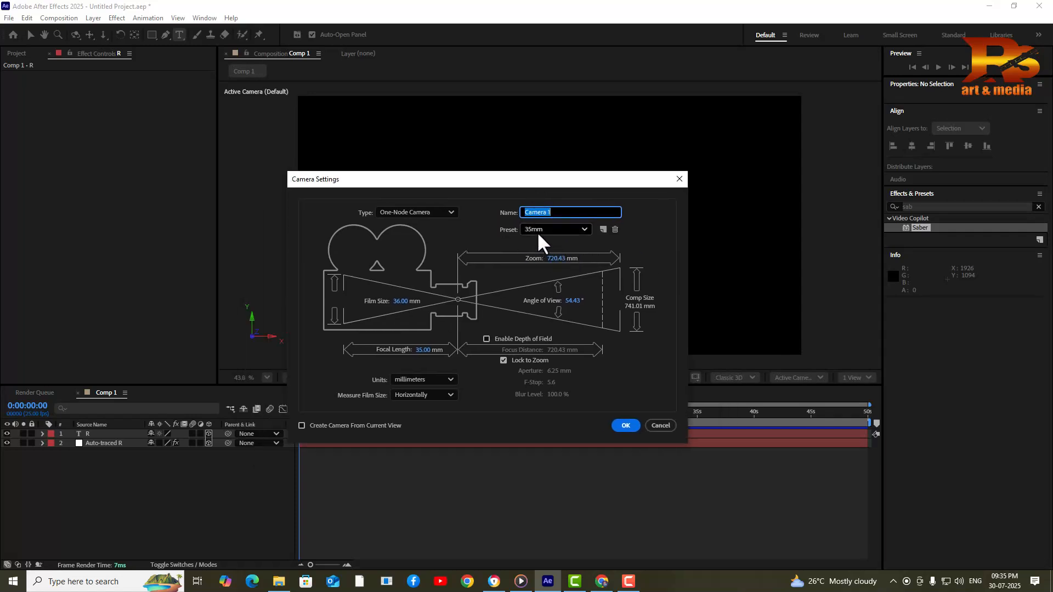
click(554, 235)
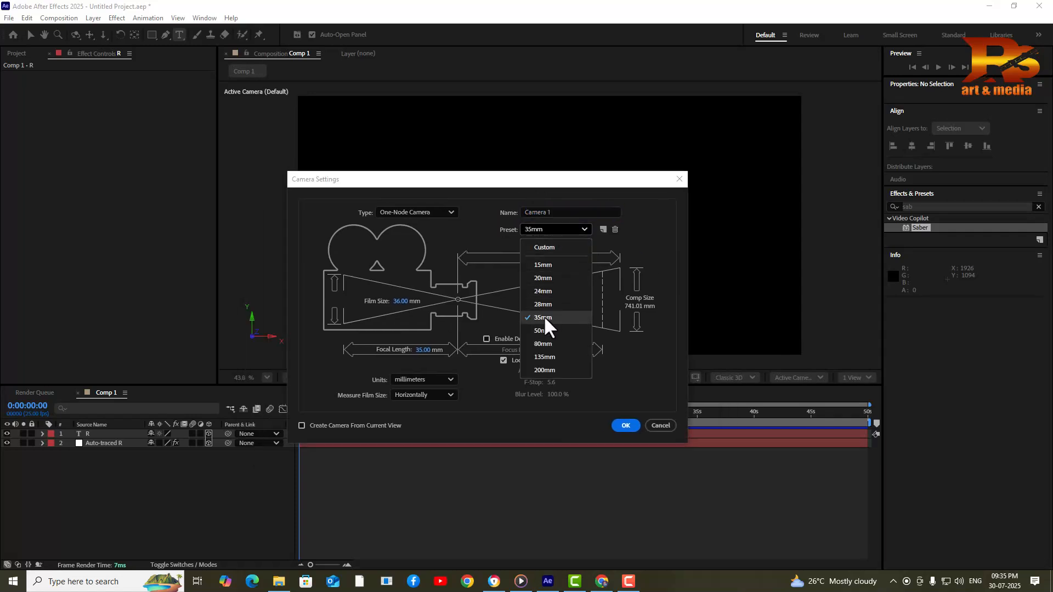
click(490, 255)
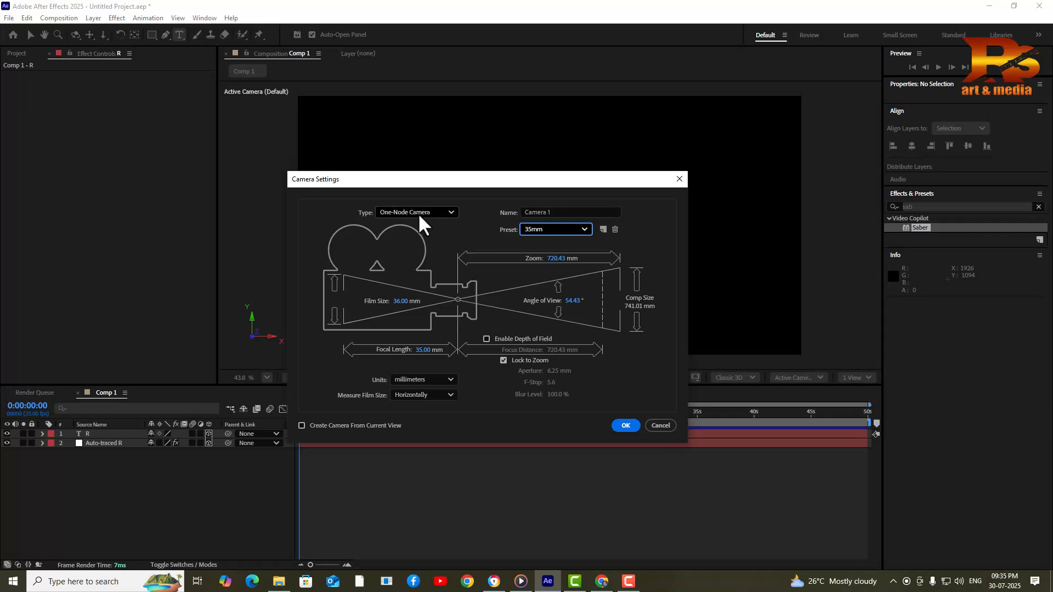
click(625, 426)
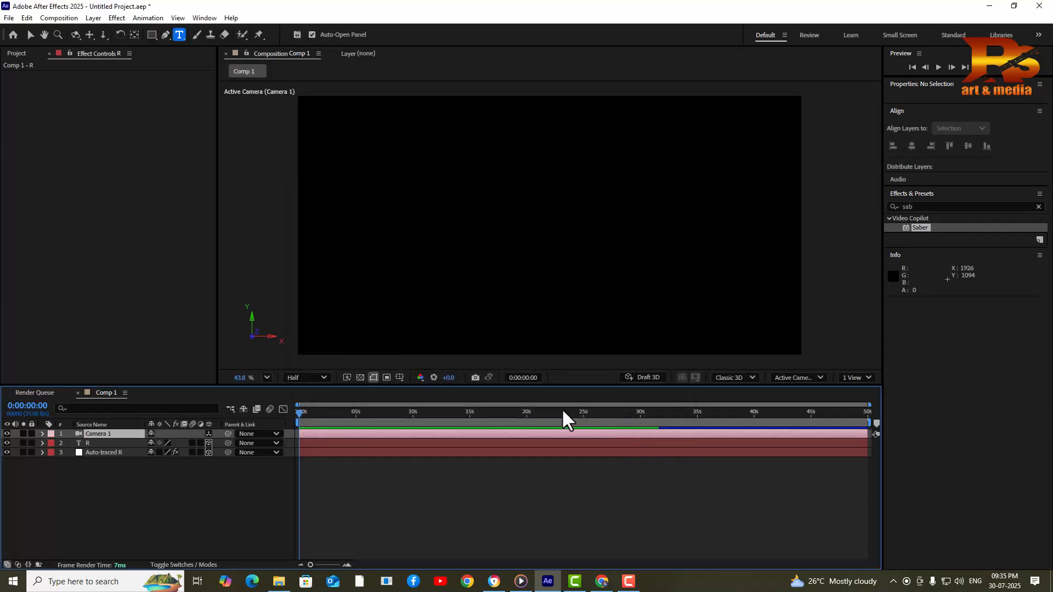
Split the viewer into 2 Views and select the R text layer
click(864, 378)
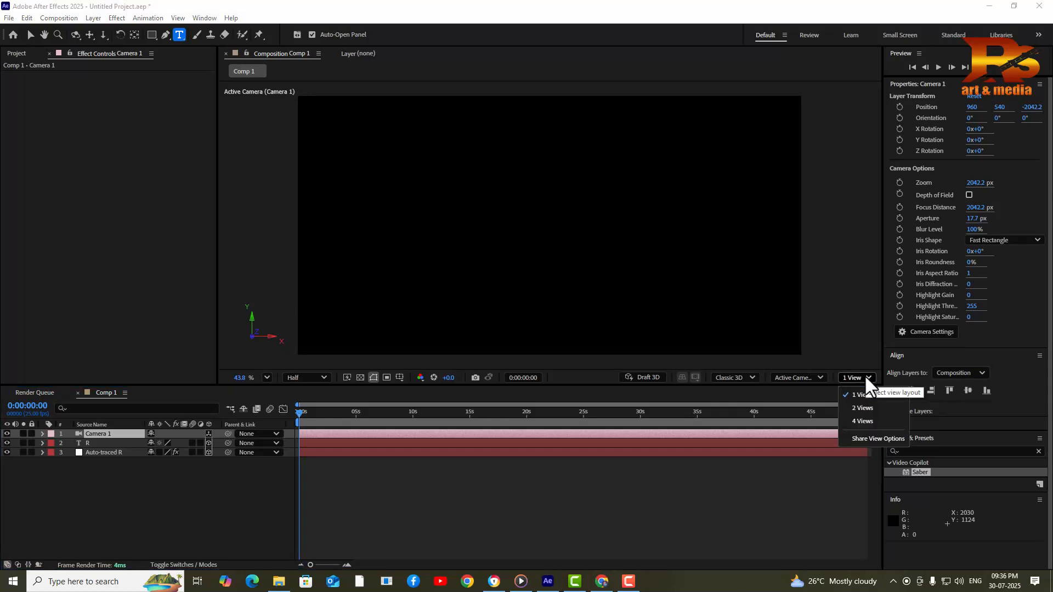
click(871, 411)
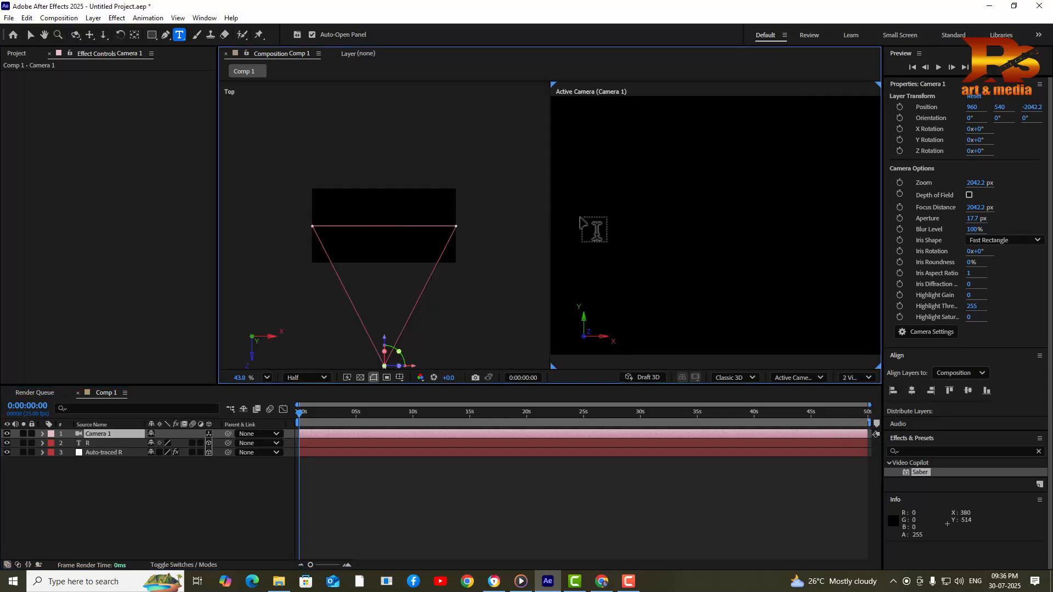
click(652, 213)
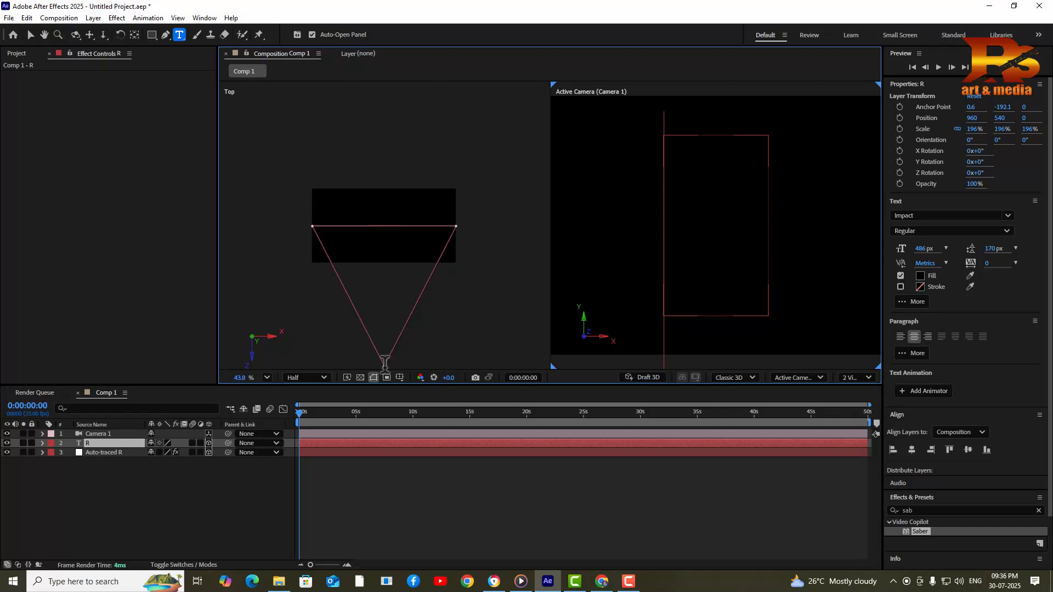
scroll(431, 343, down, 4)
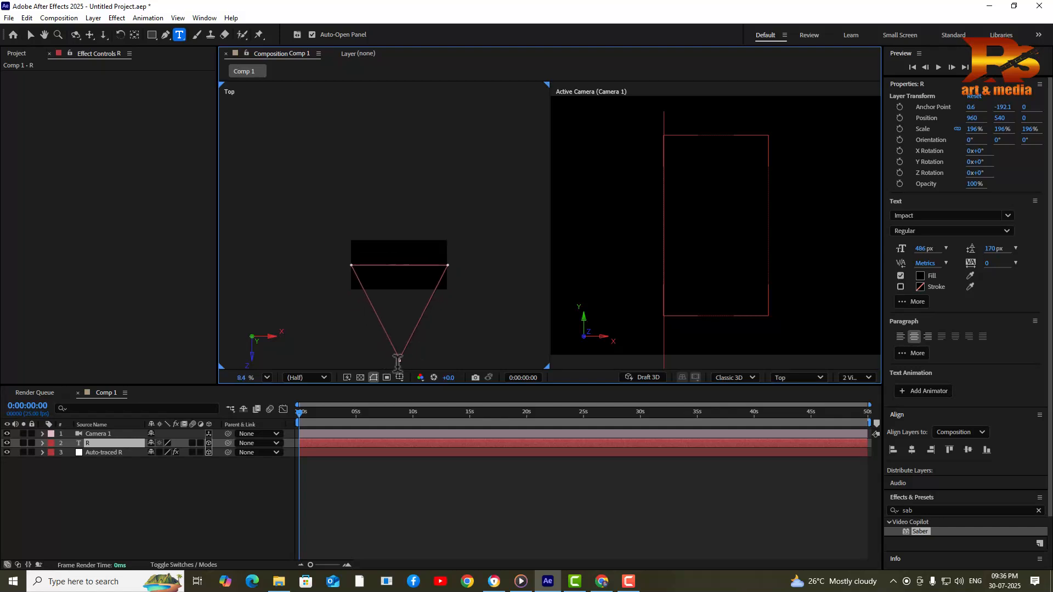
Push Camera 1 toward the R along Z to position 960, 540, -741.2, then return to the start
click(113, 433)
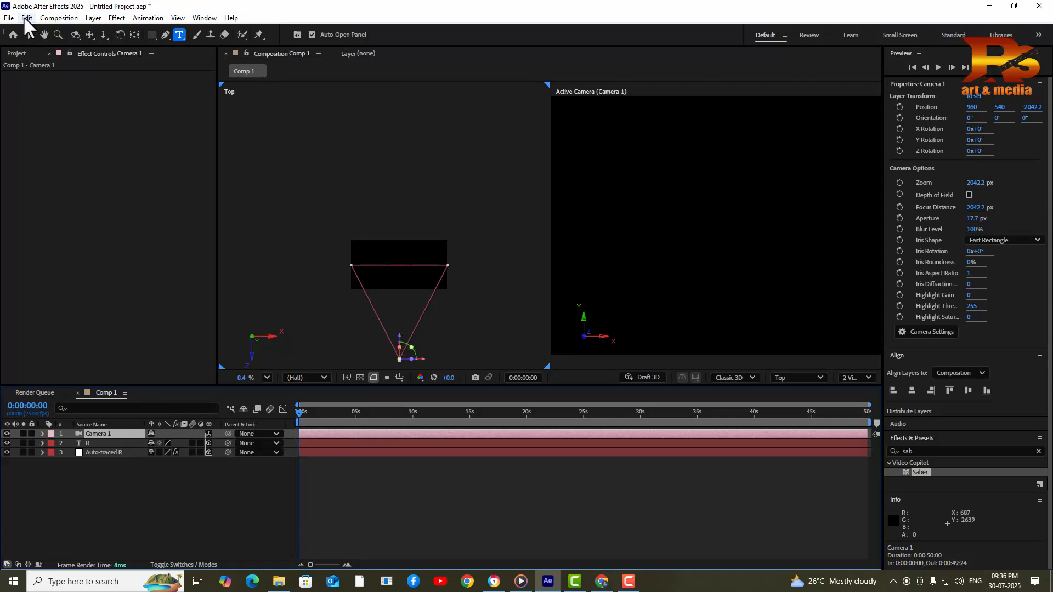
click(30, 35)
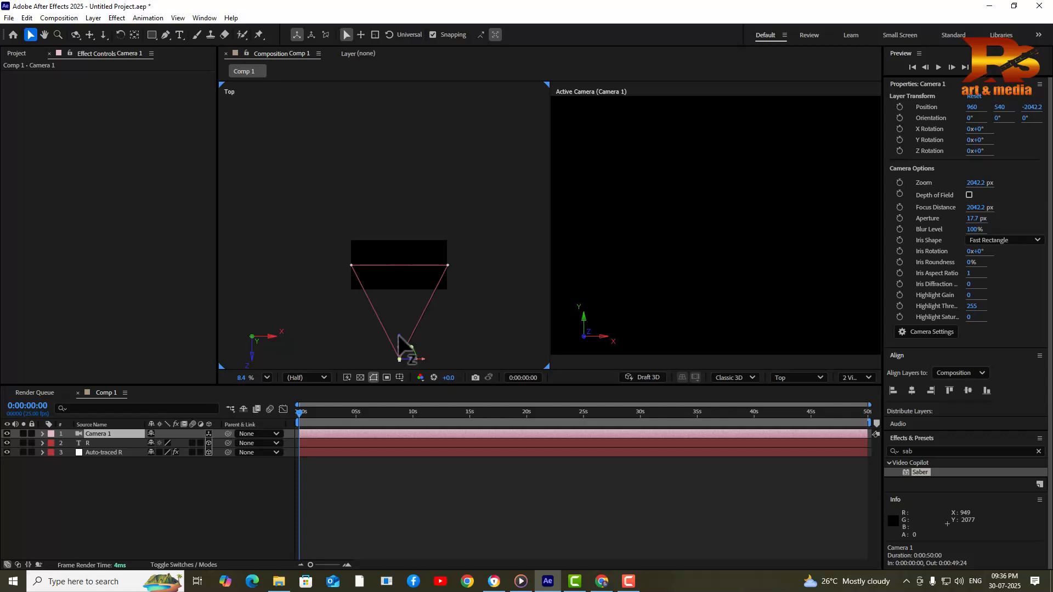
drag(399, 335, 399, 323)
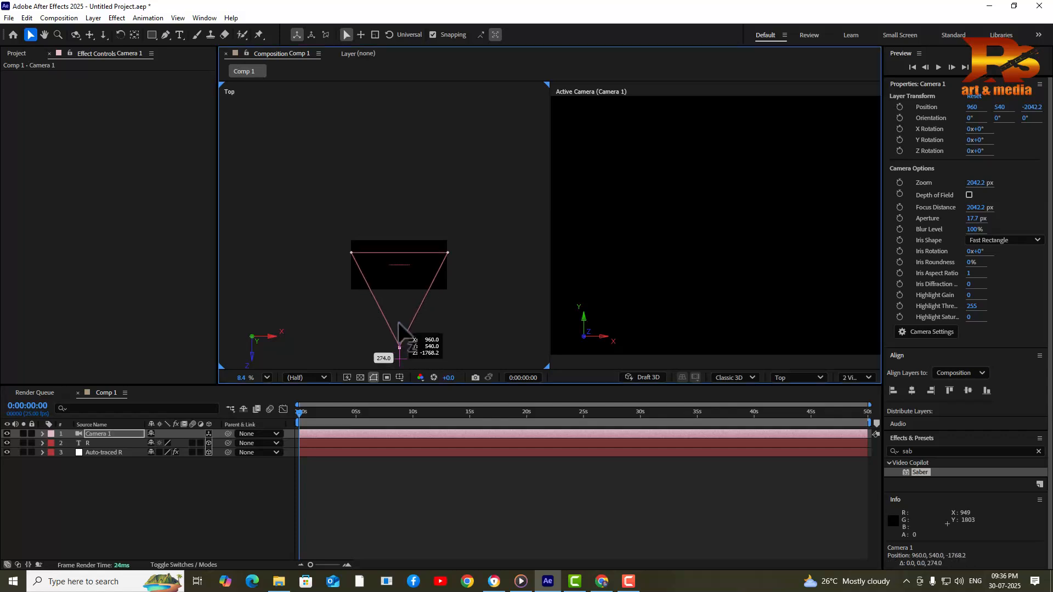
click(319, 413)
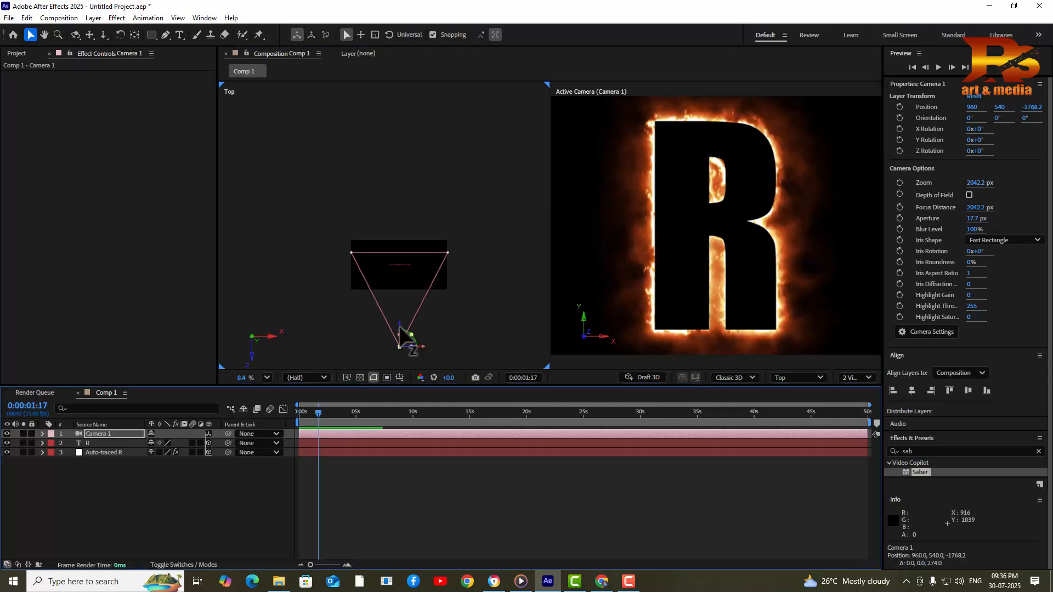
drag(399, 324, 403, 284)
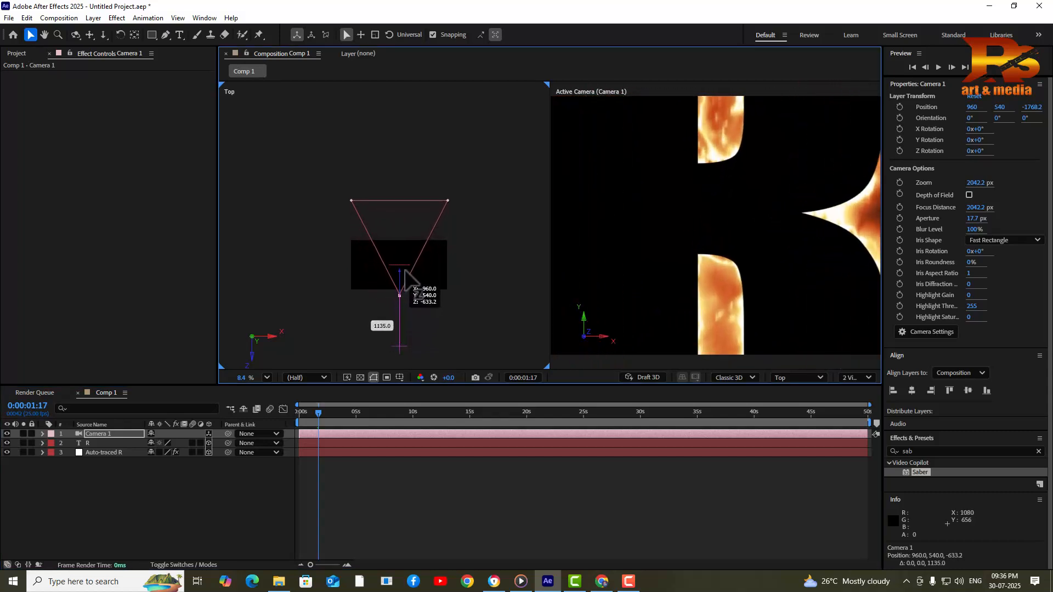
drag(406, 282, 406, 283)
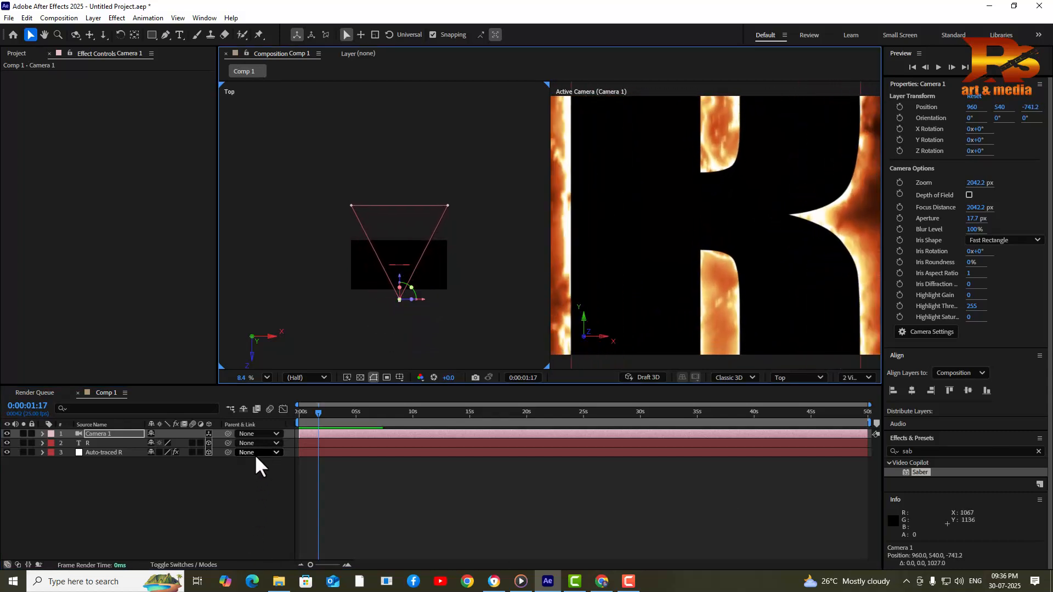
click(301, 413)
drag(302, 416, 179, 469)
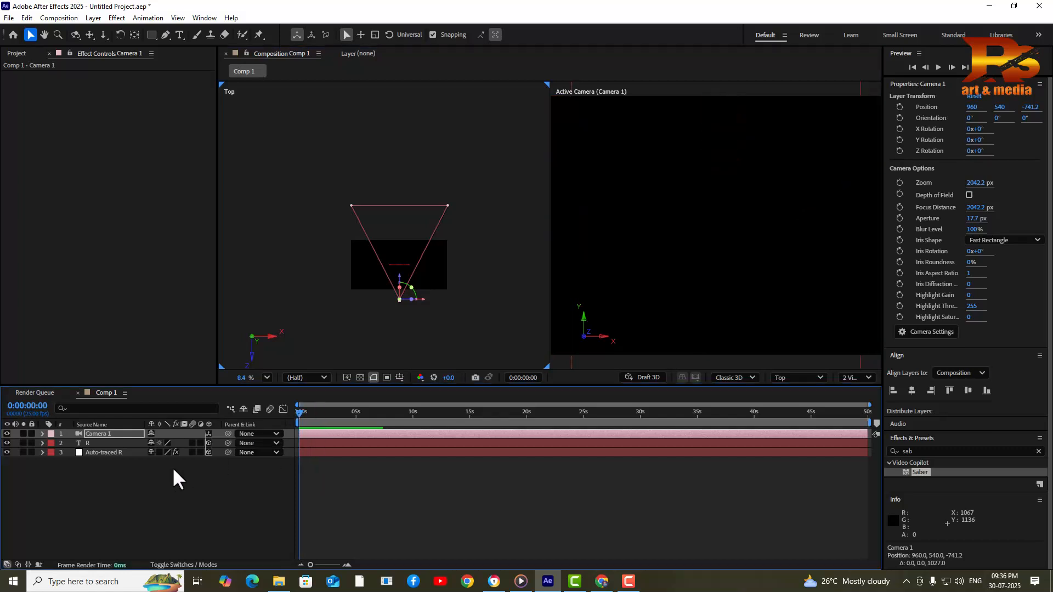
Keyframe Camera 1 Position at 0 seconds and pulled back to Z -2407.2 at 0:00:02:21
key(p)
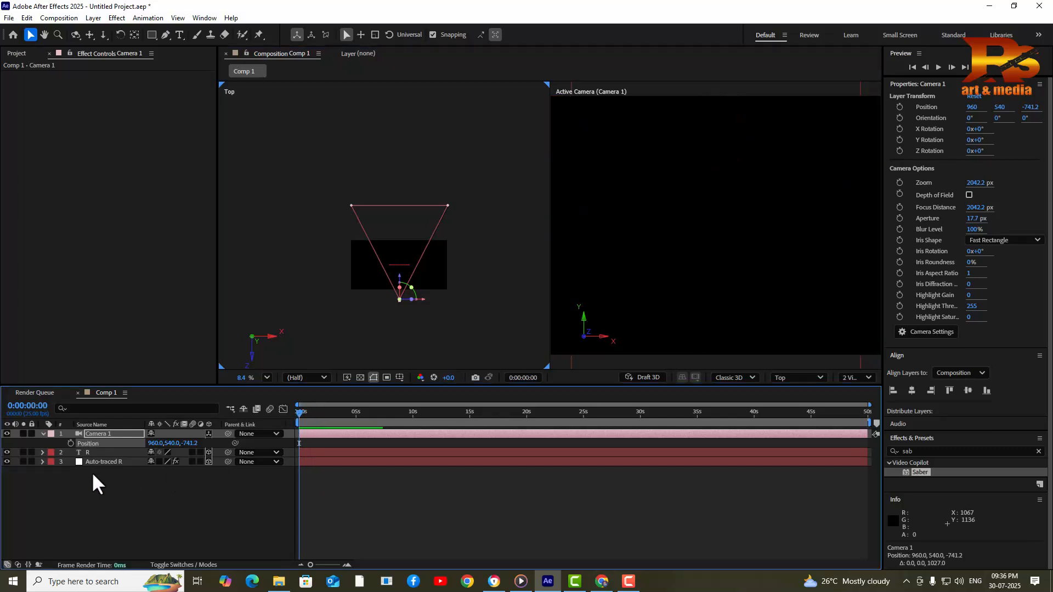
click(70, 443)
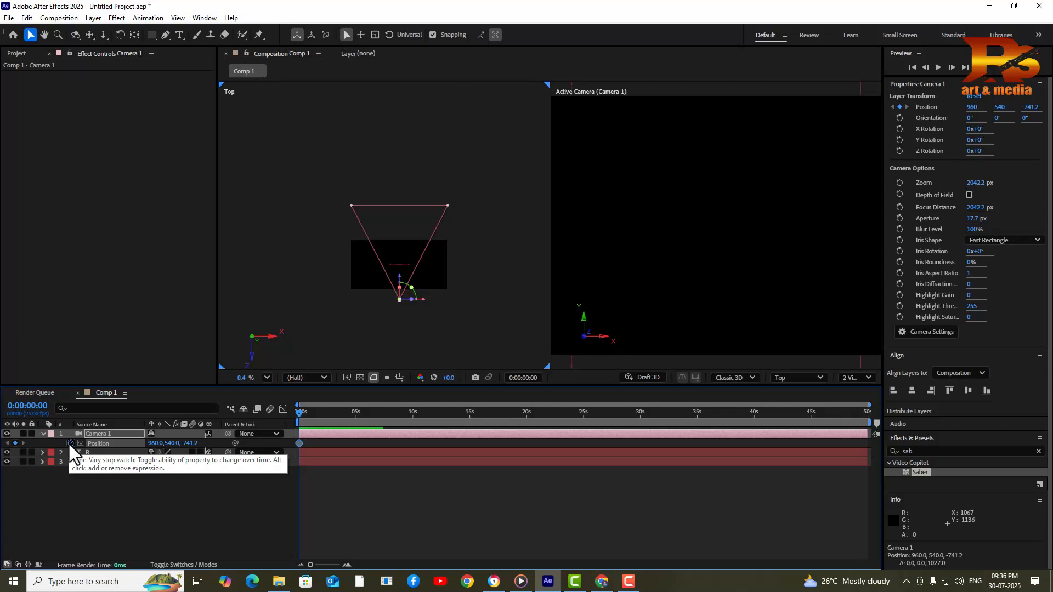
click(331, 413)
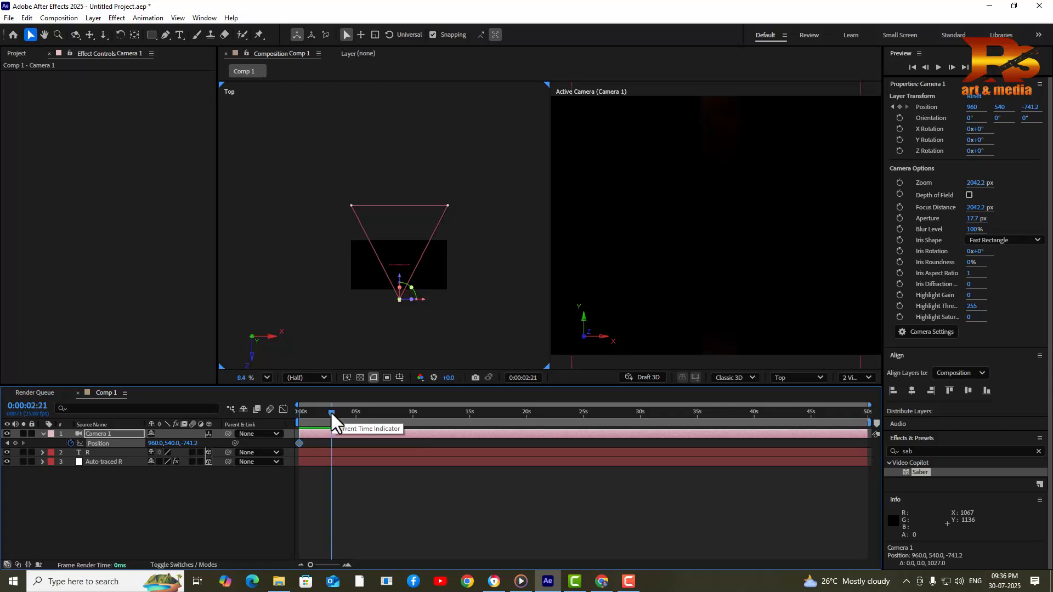
mouse_move(399, 283)
mouse_down()
mouse_move(405, 326)
mouse_move(401, 286)
mouse_up()
Preview the camera dolly from the start of the composition
drag(335, 422, 278, 424)
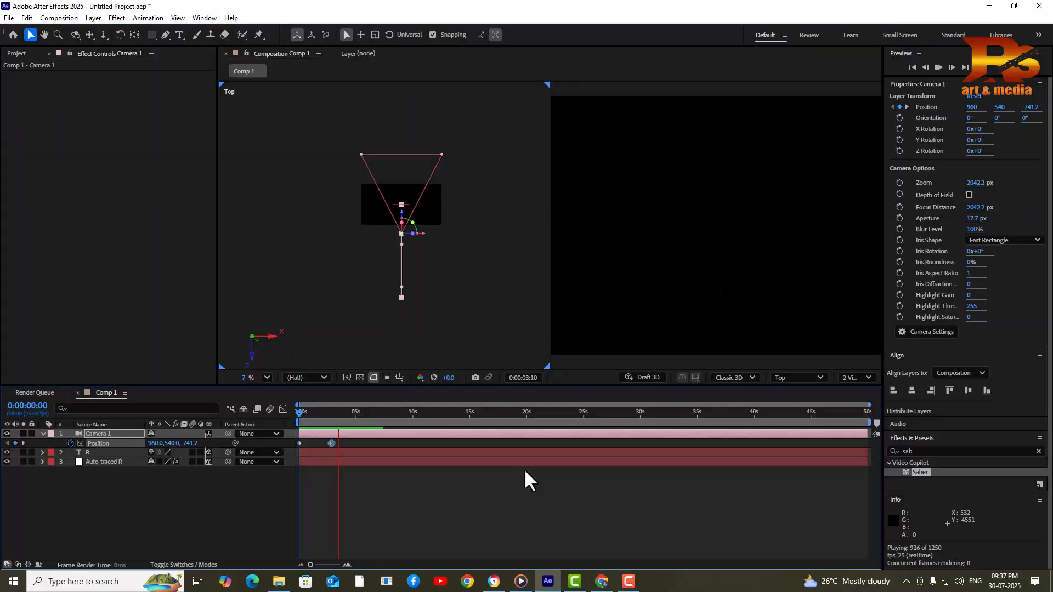
key(space)
drag(317, 413, 248, 415)
key(space)
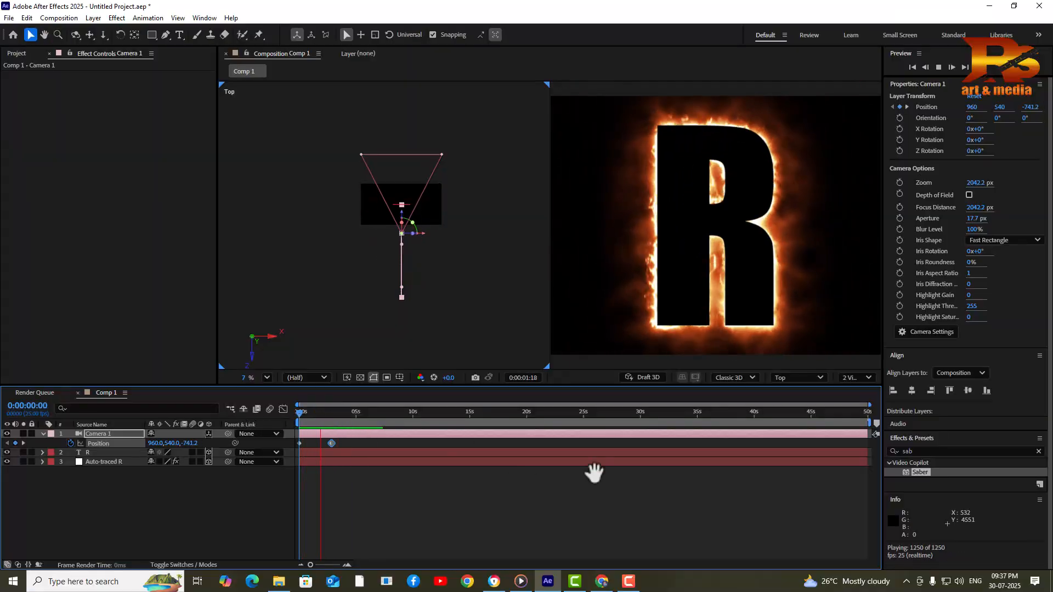
key(space)
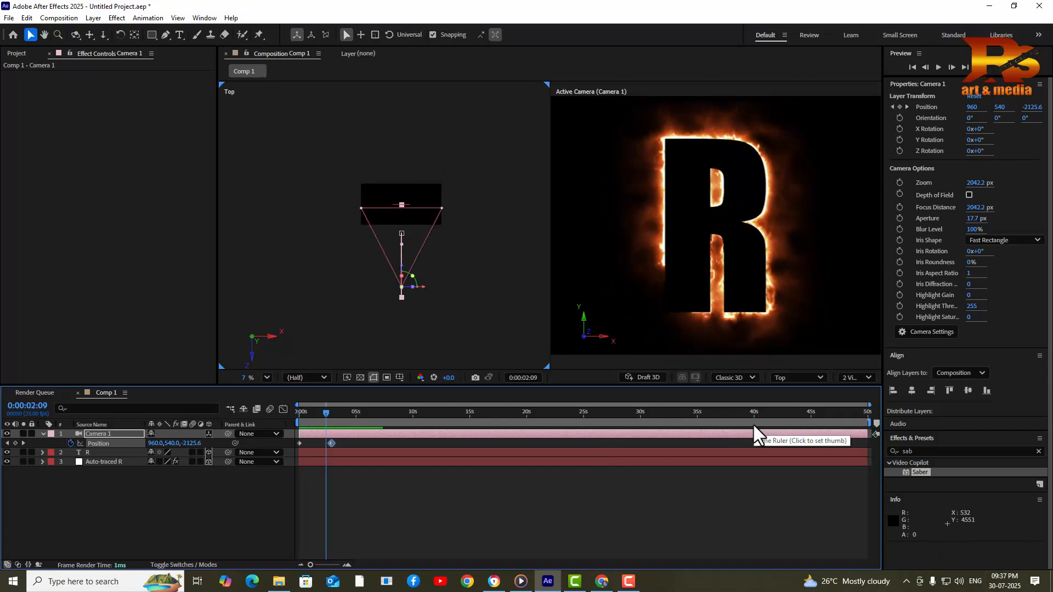
Switch the viewer to 1 View and preview the camera move from the first frame
click(857, 378)
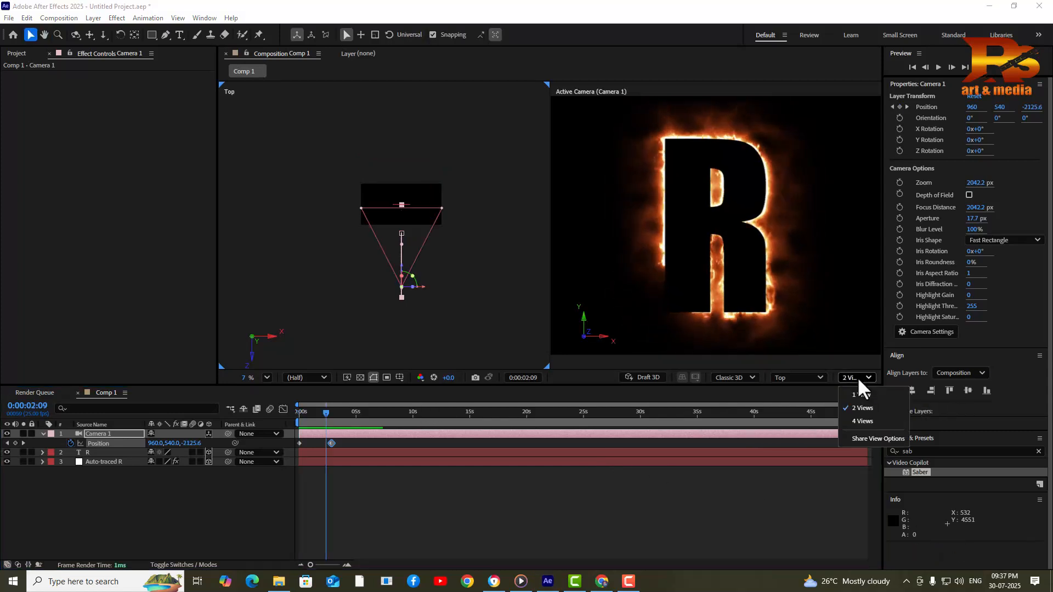
click(861, 395)
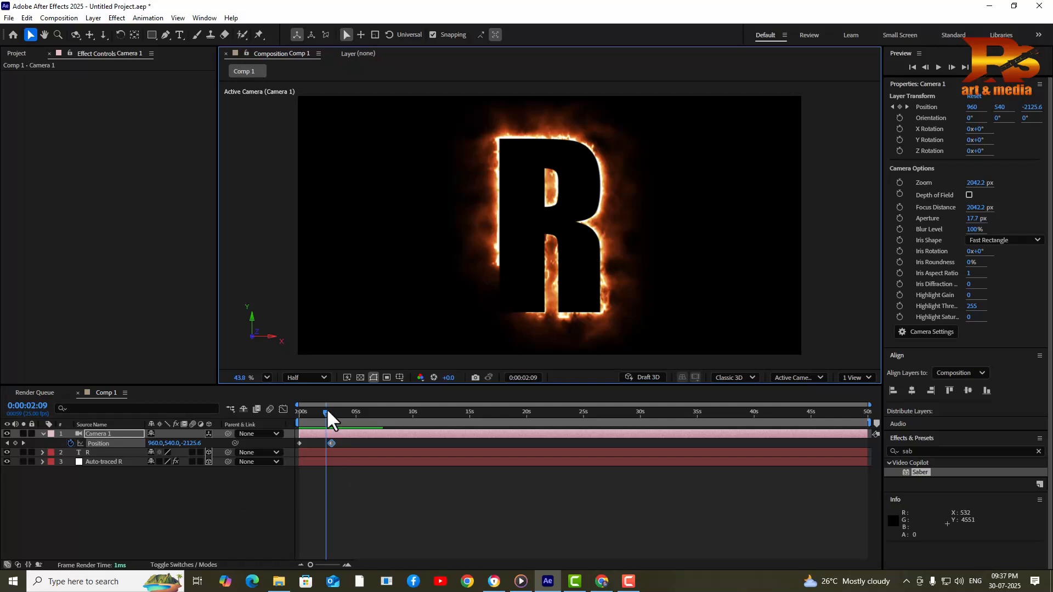
drag(328, 414, 177, 420)
key(space)
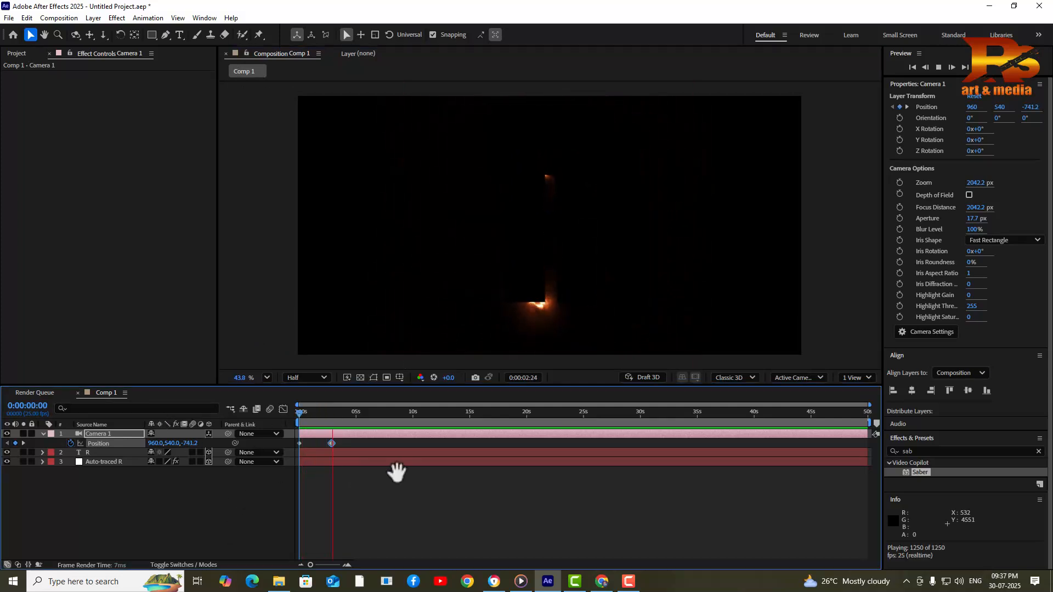
key(space)
Scrub to the fiery R, collapse Camera 1's properties and select the R text layer
mouse_move(332, 415)
mouse_down()
mouse_move(294, 418)
mouse_move(318, 419)
mouse_up()
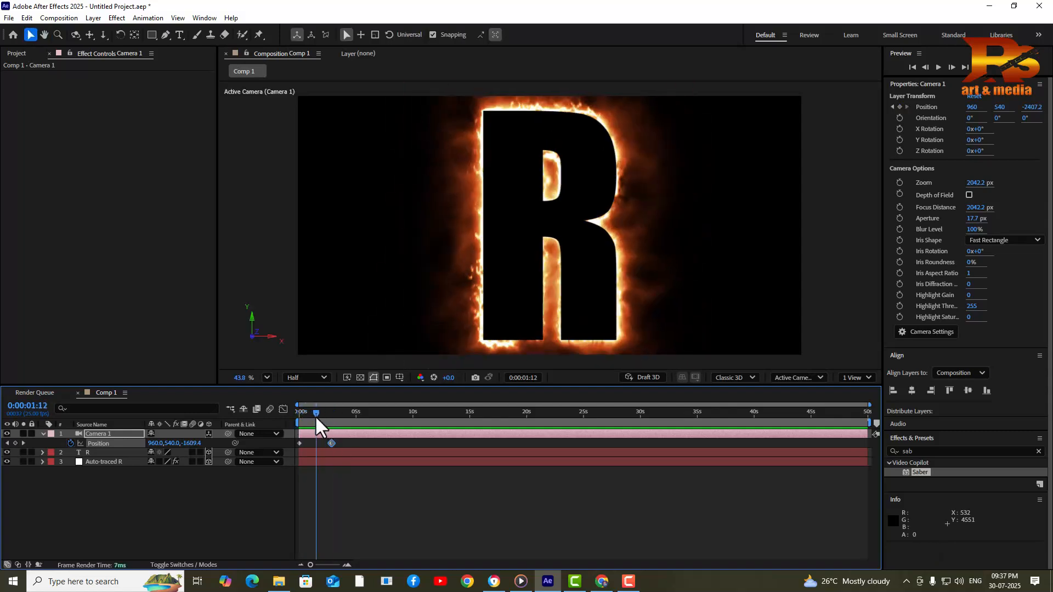
click(43, 434)
click(89, 443)
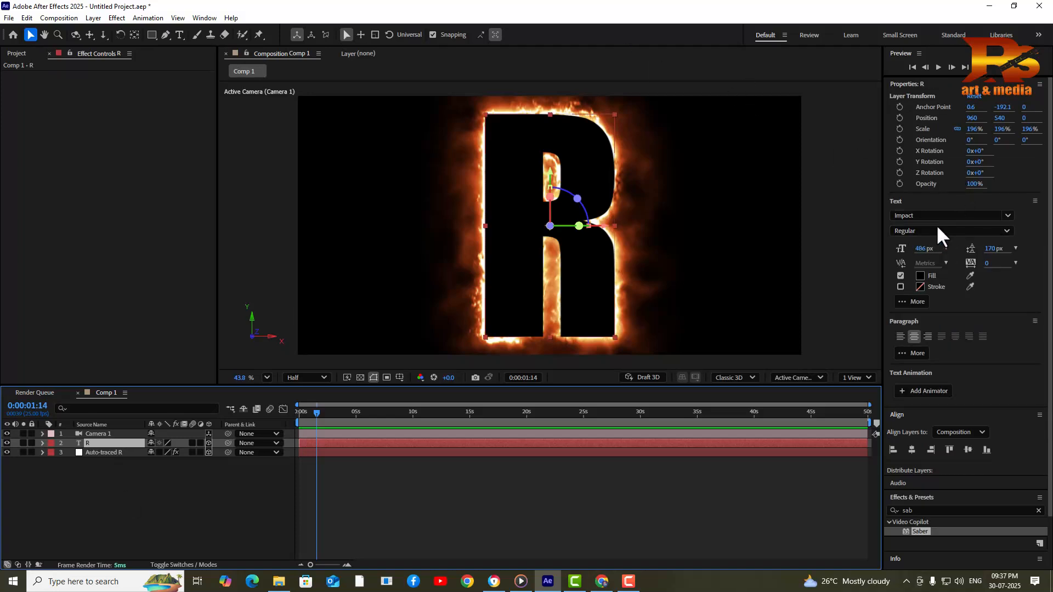
Search 'cc li' in Effects & Presets and drag CC Light Sweep onto the R layer
click(932, 511)
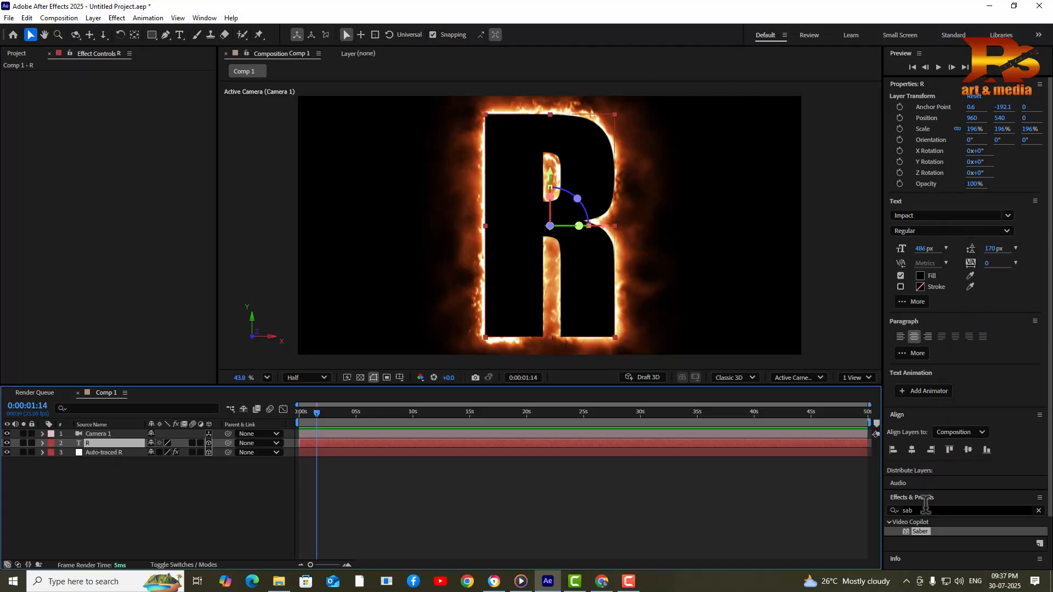
text(cc li)
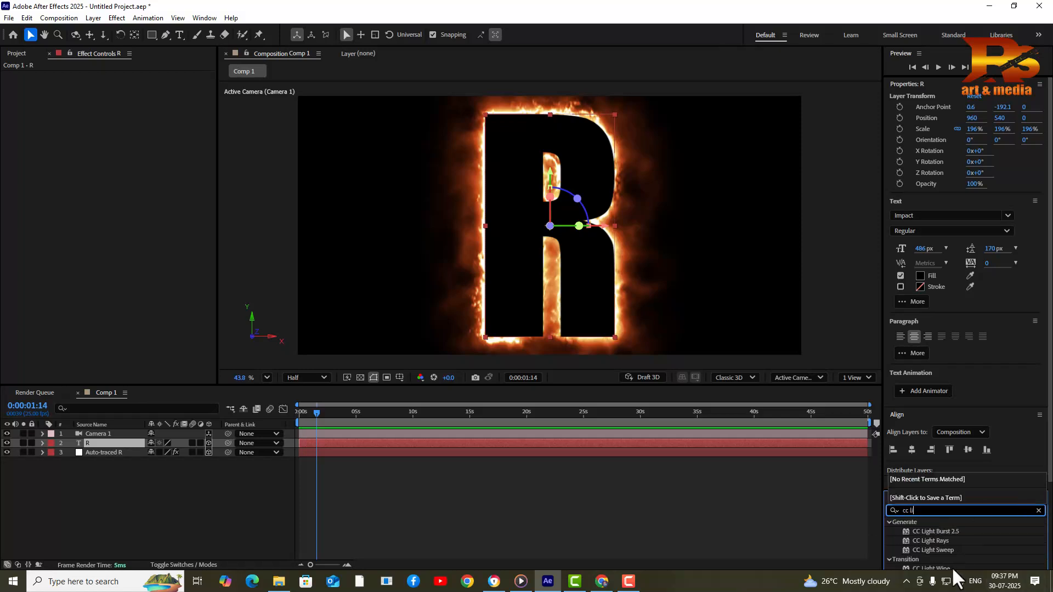
click(940, 550)
drag(933, 549, 104, 442)
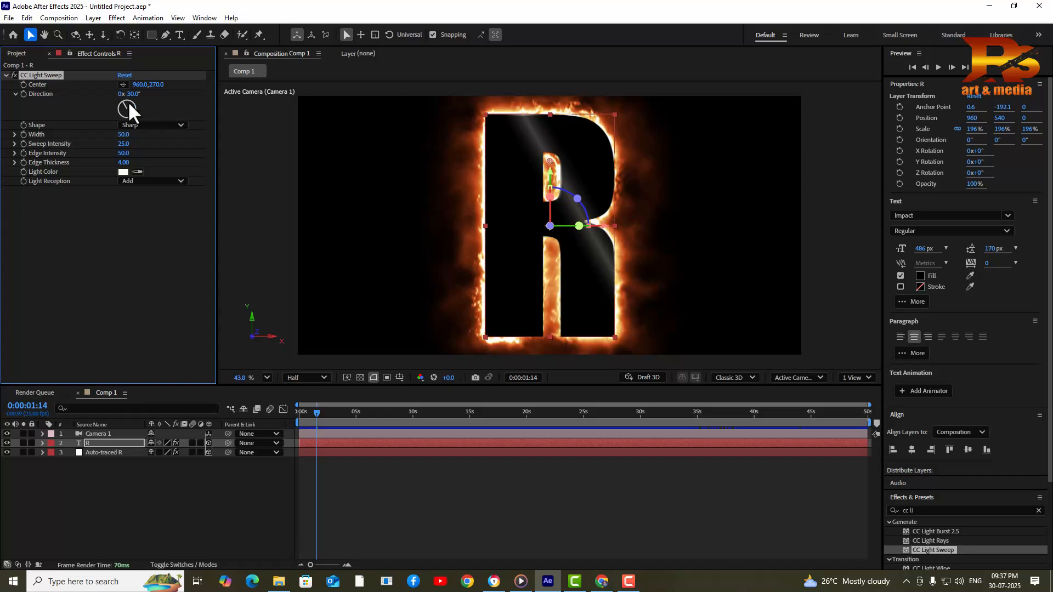
Adjust the sweep Direction, set Sweep Intensity 101, Edge Intensity 90, and Center 1205.5, 121.1
drag(136, 93, 126, 93)
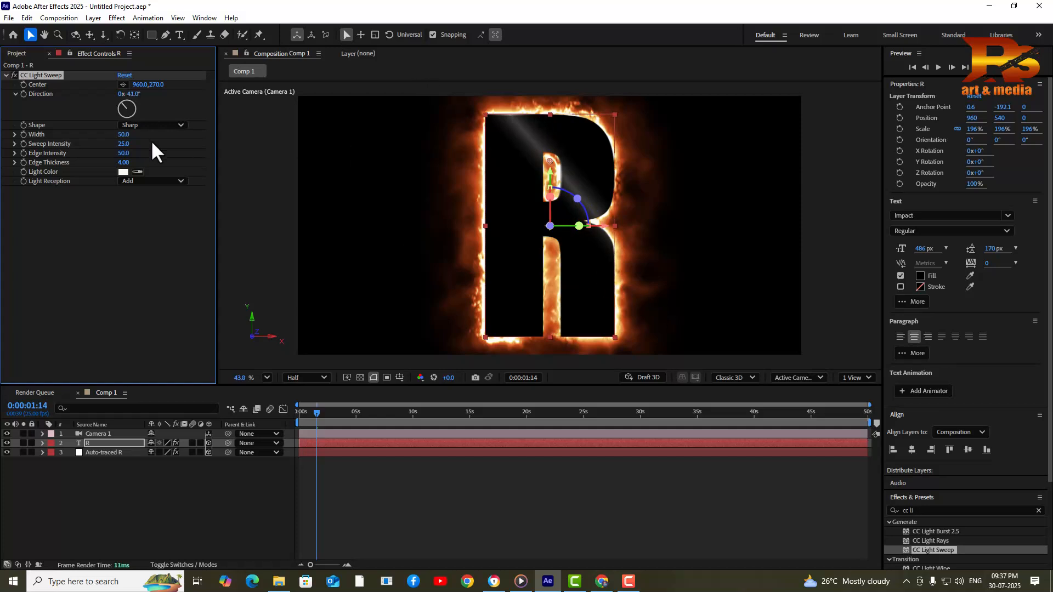
drag(125, 145, 169, 147)
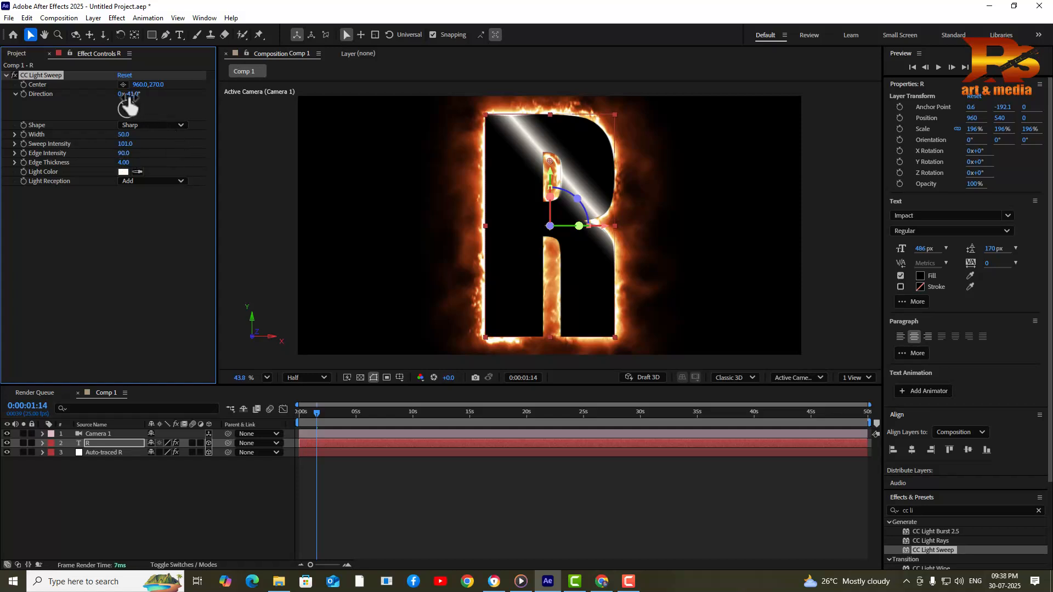
drag(136, 100, 134, 94)
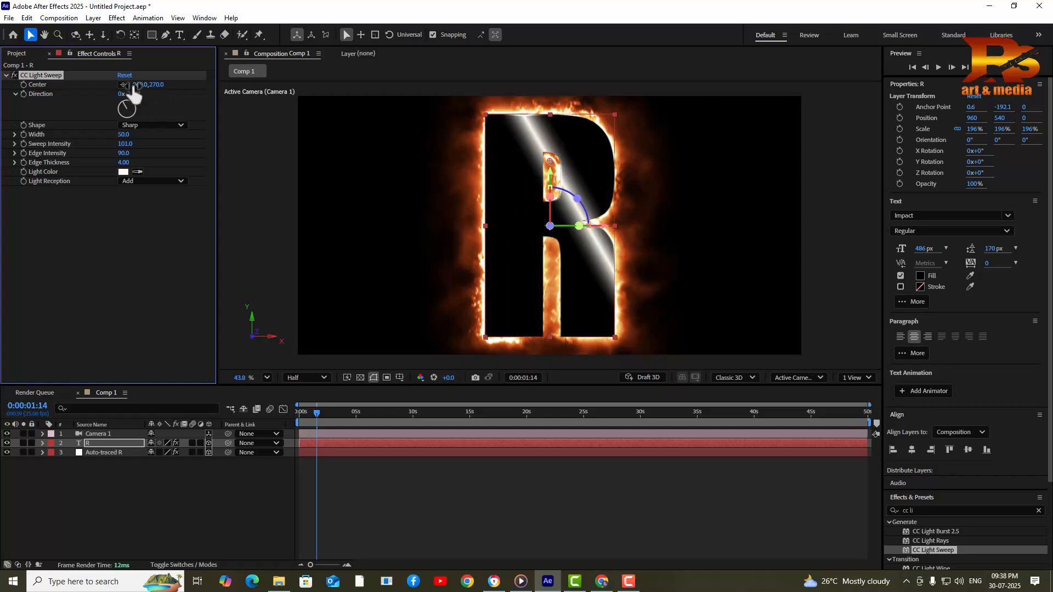
click(123, 85)
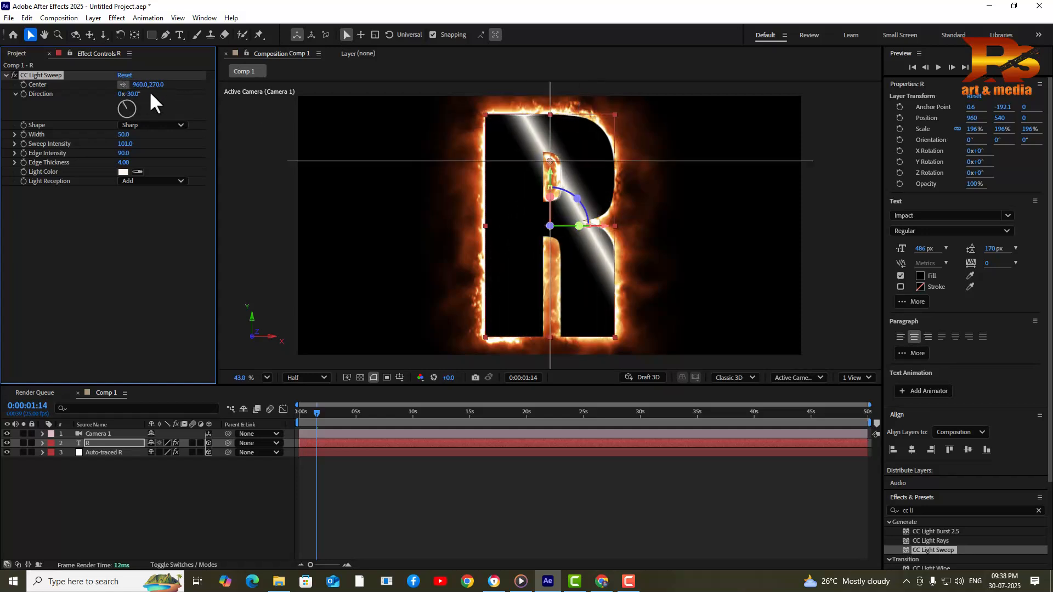
click(614, 125)
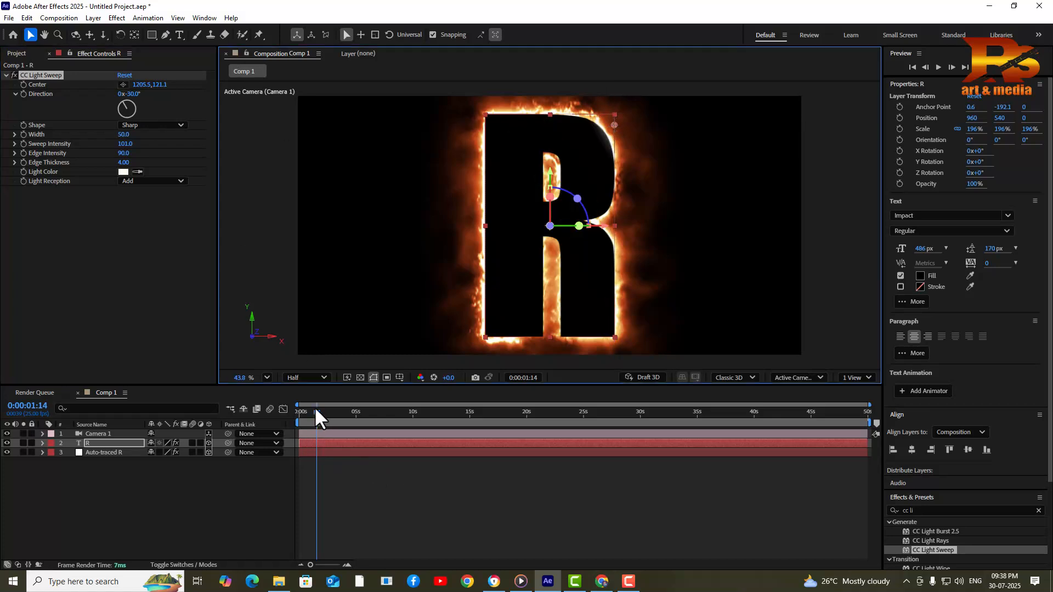
Keyframe the sweep Center from 1561.2, -124.0 at the start to 706.2, 834.3 near 0:00:02:22
key(Home)
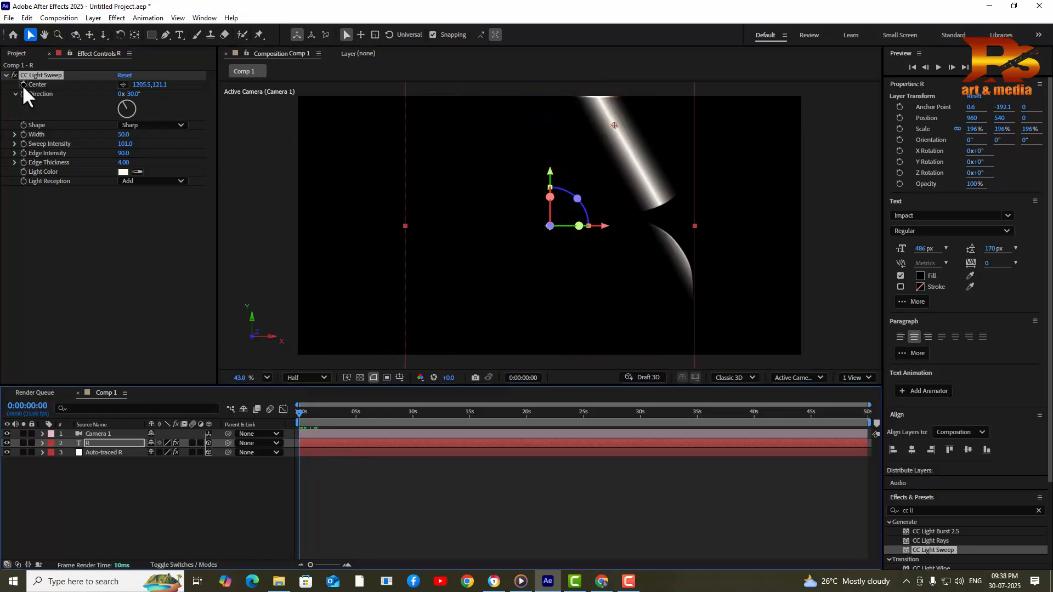
click(23, 84)
drag(336, 415, 331, 416)
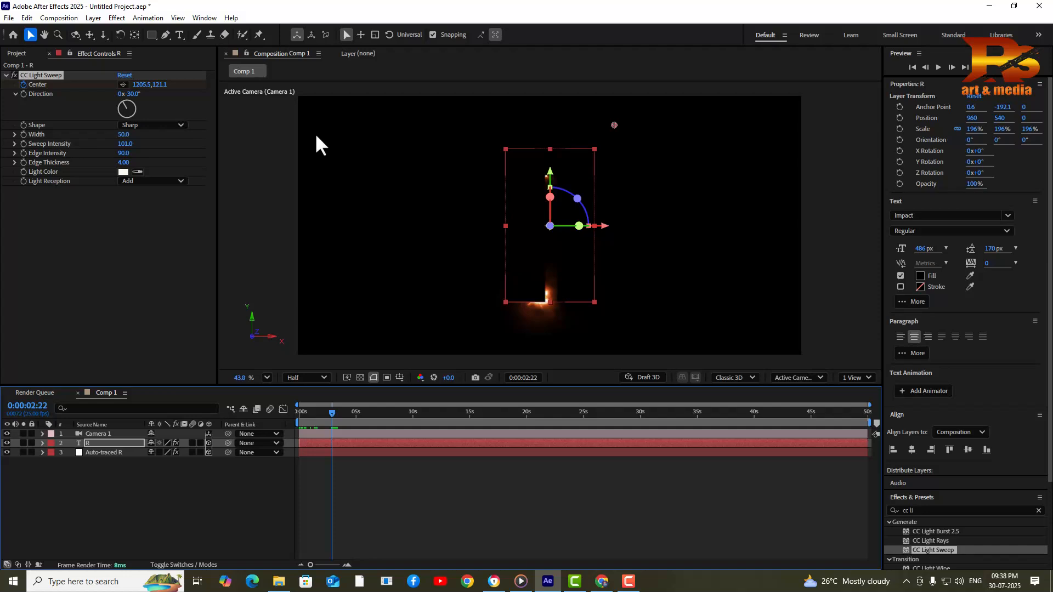
click(123, 84)
click(481, 297)
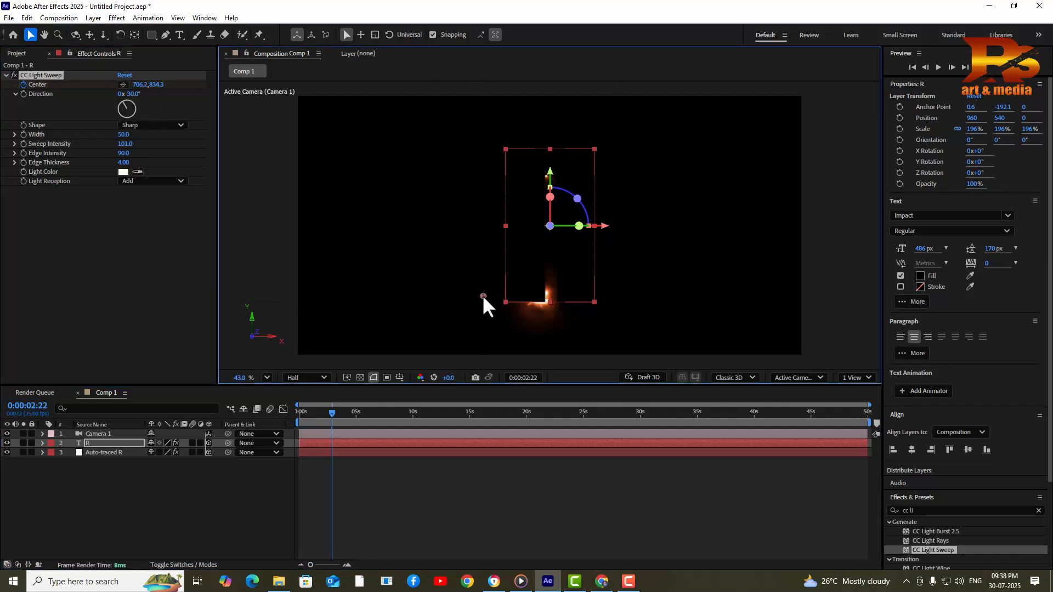
drag(337, 411, 285, 413)
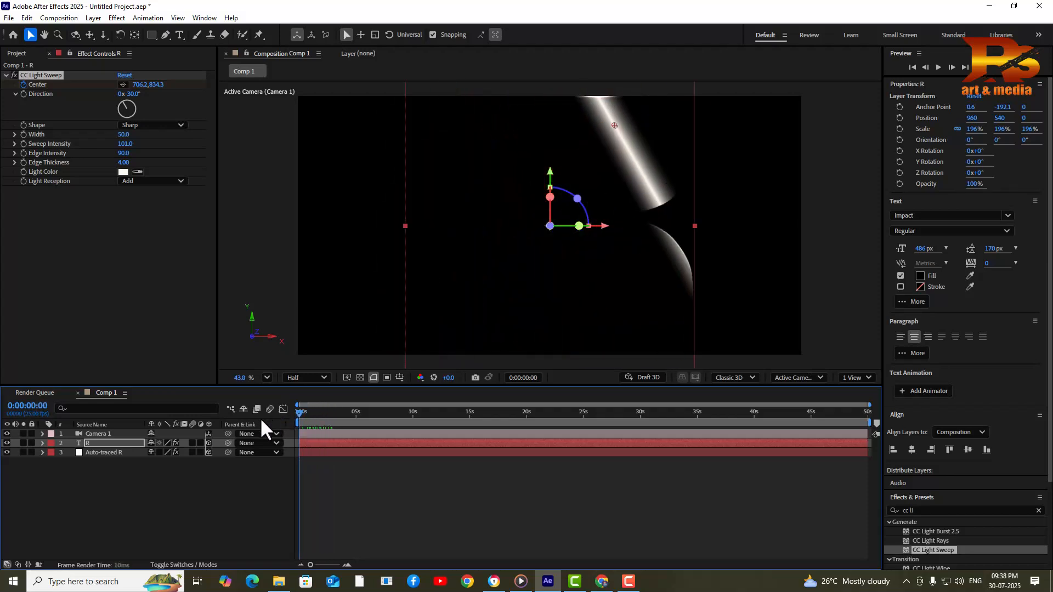
scroll(455, 262, down, 2)
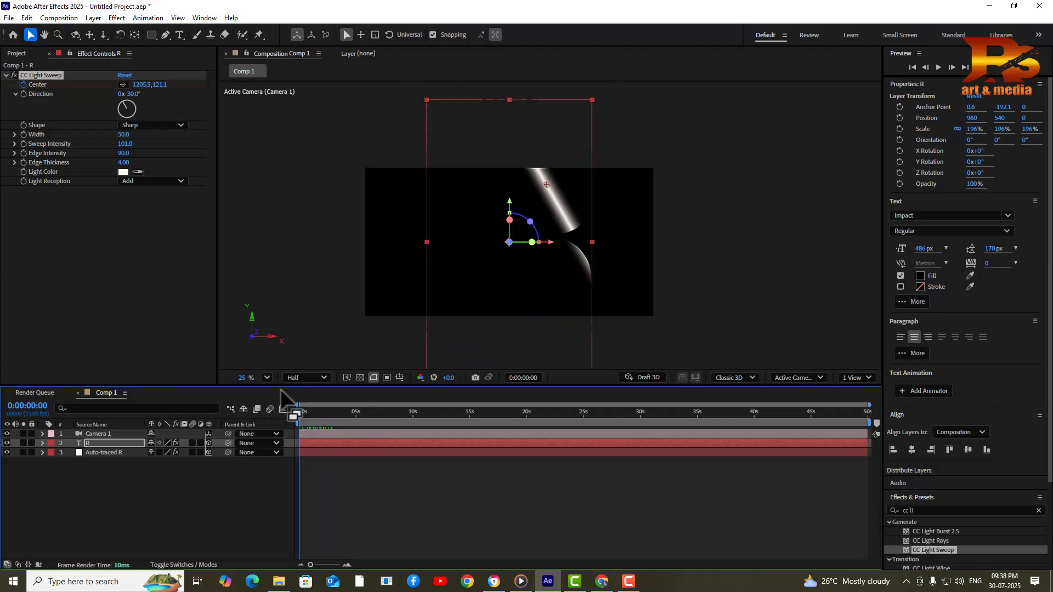
click(123, 84)
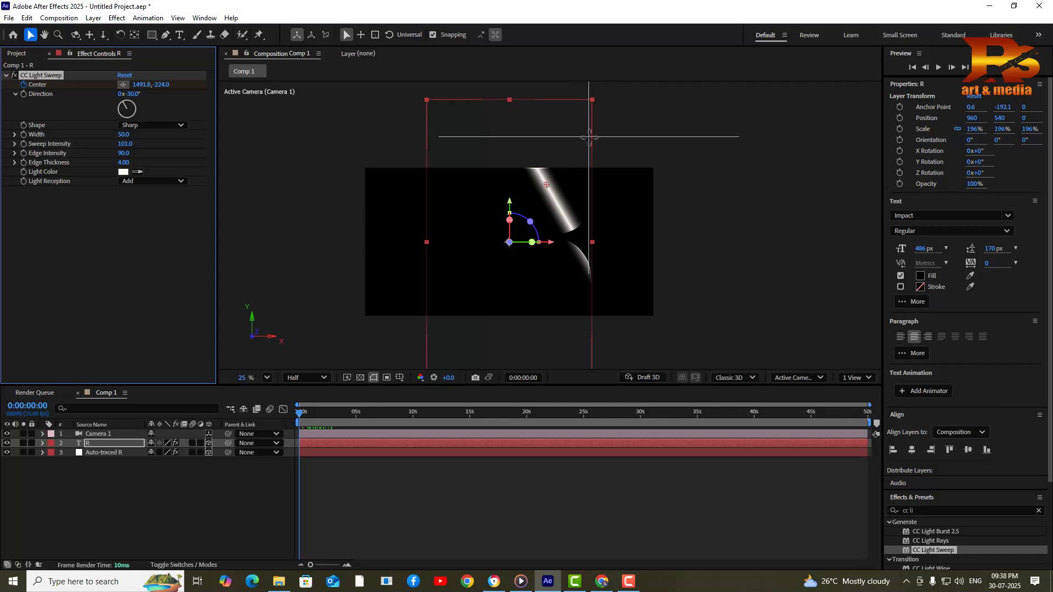
click(600, 151)
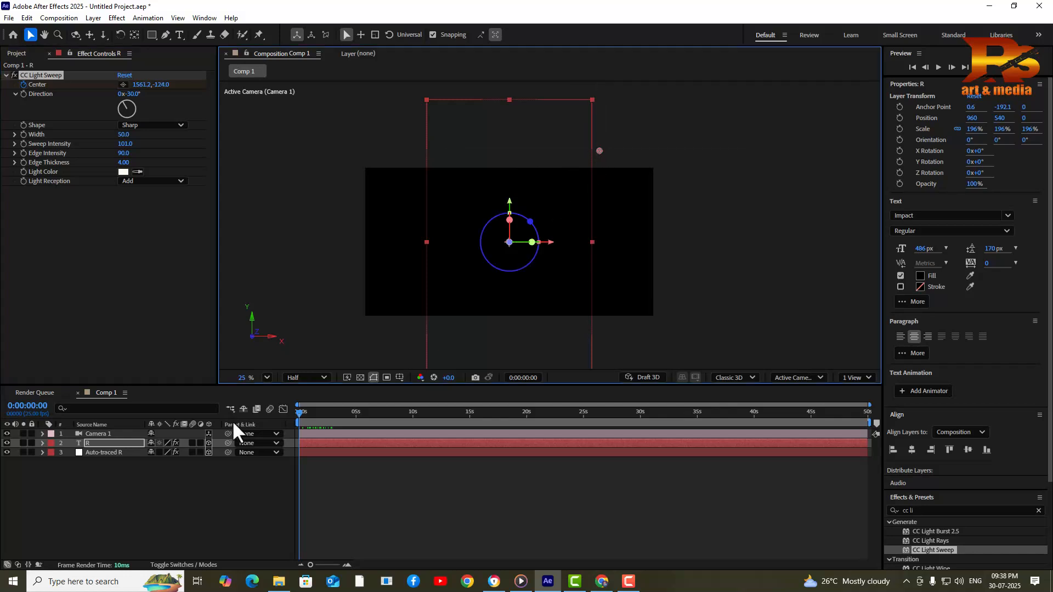
Preview the light sweep animation several times and scrub to the shine crossing the R
key(space)
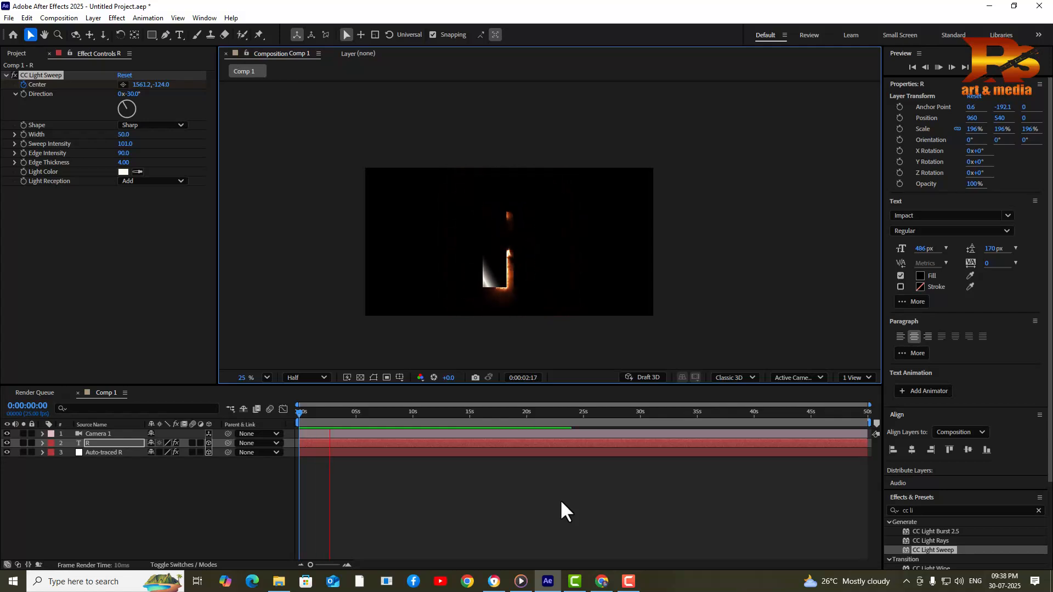
key(space)
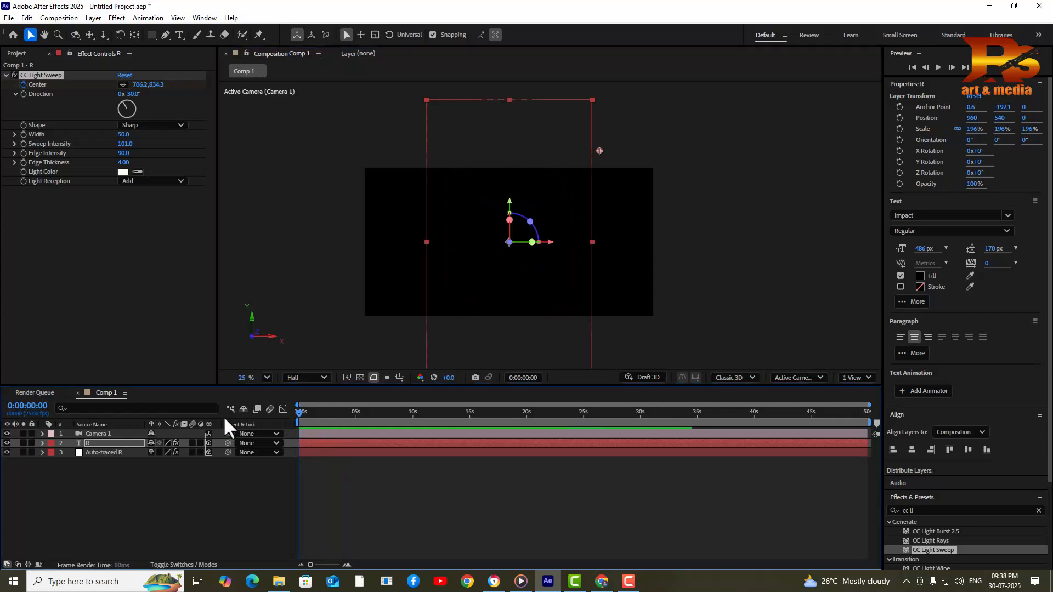
key(space)
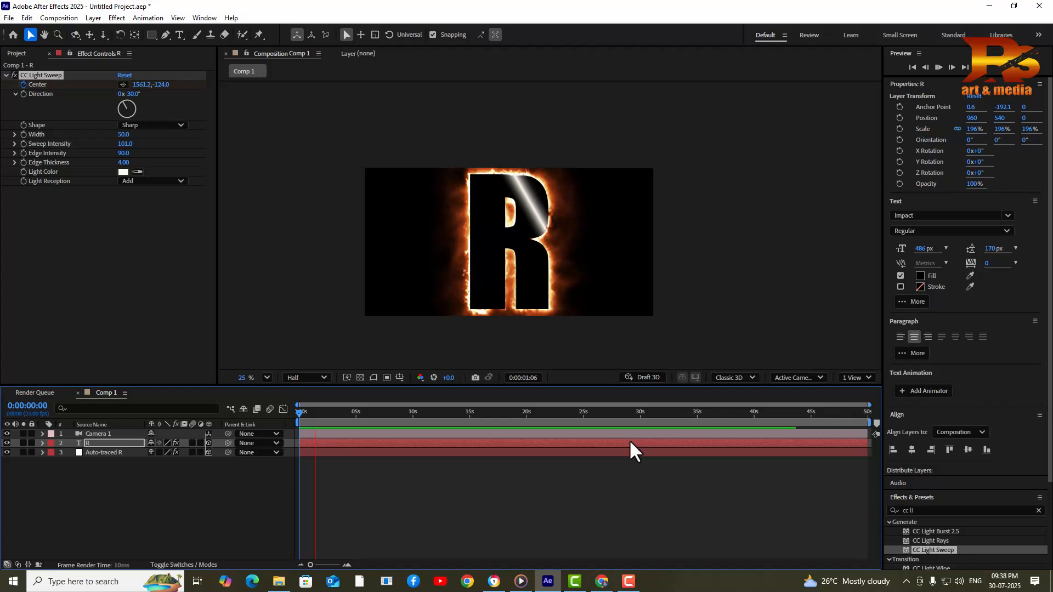
key(space)
key(space)
key(space)
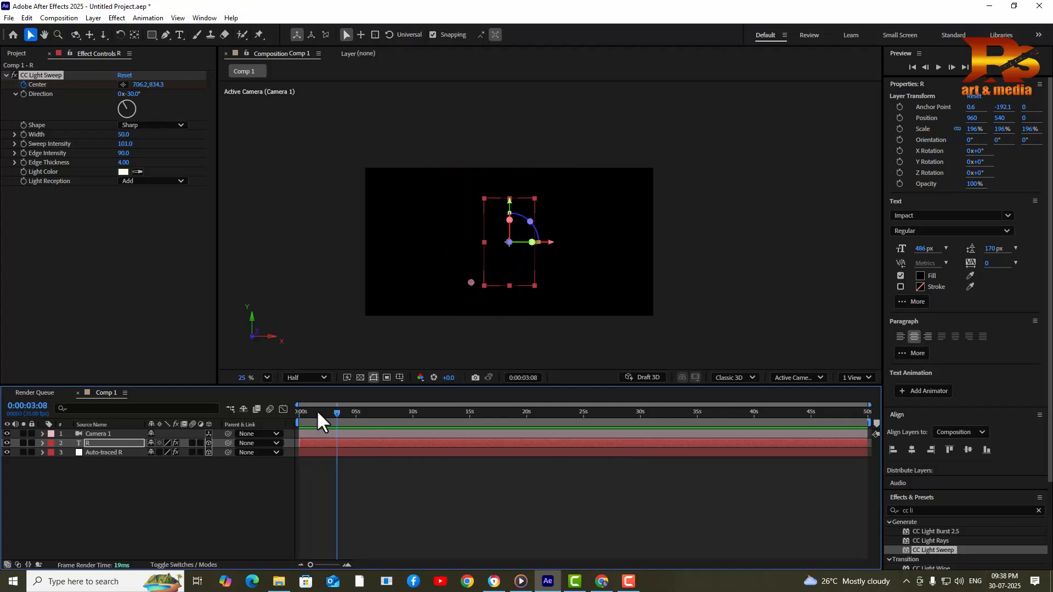
key(space)
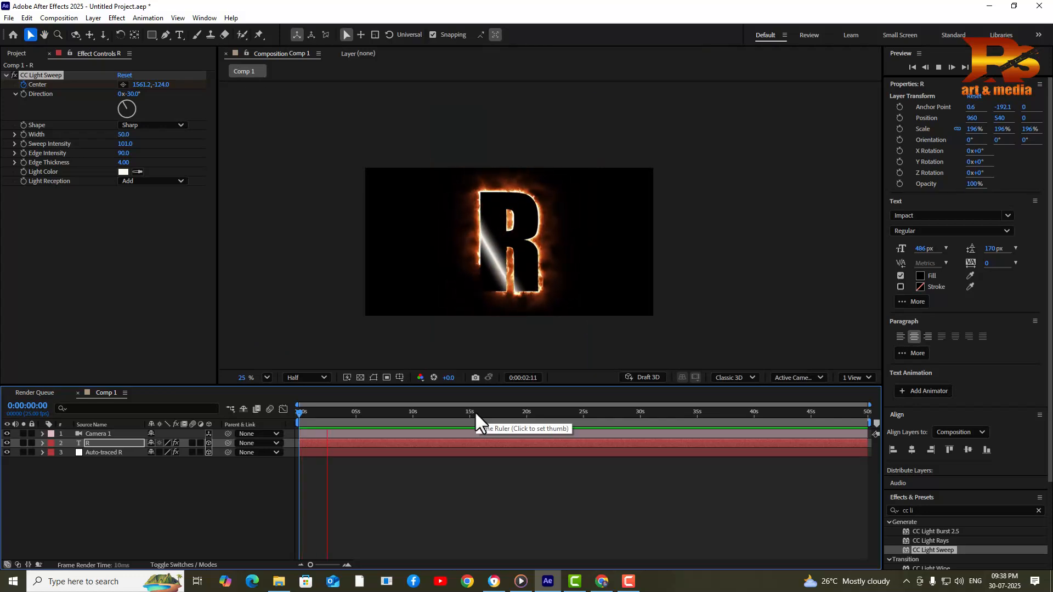
click(340, 412)
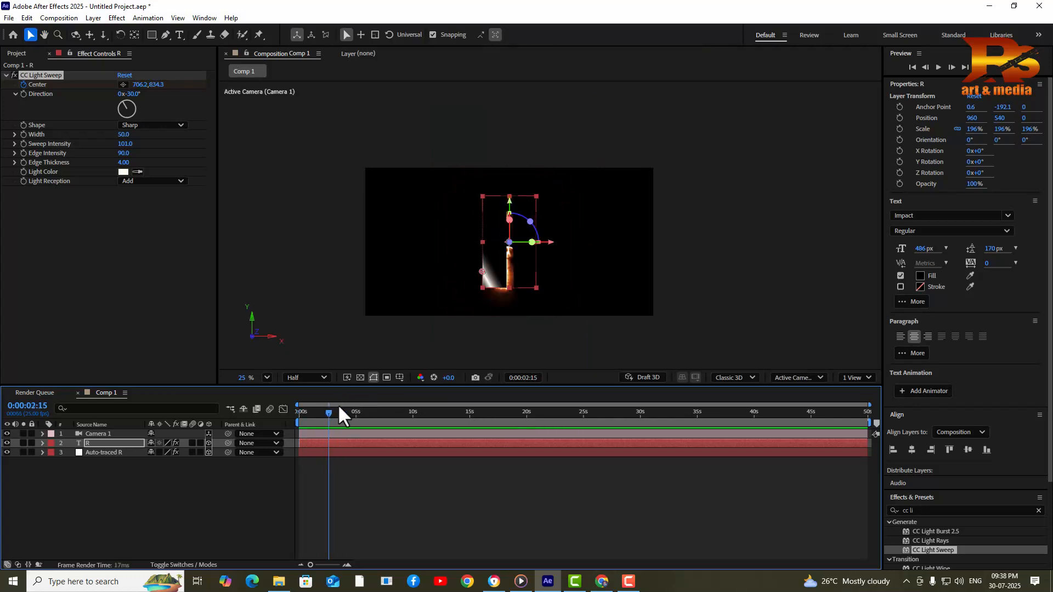
key(Home)
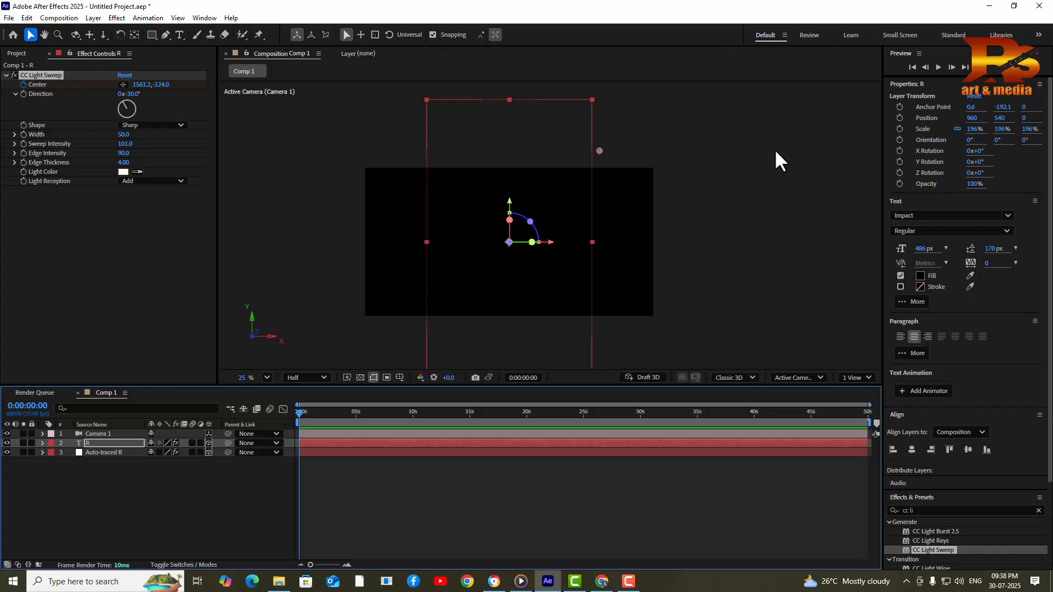
key(space)
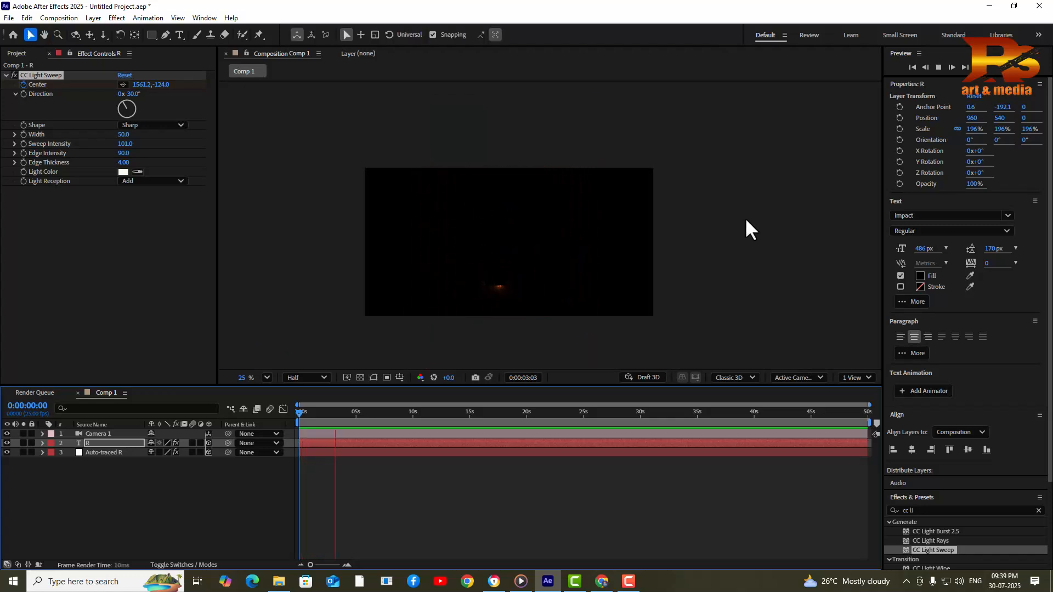
key(space)
mouse_move(312, 414)
mouse_down()
mouse_move(340, 416)
mouse_move(321, 414)
mouse_up()
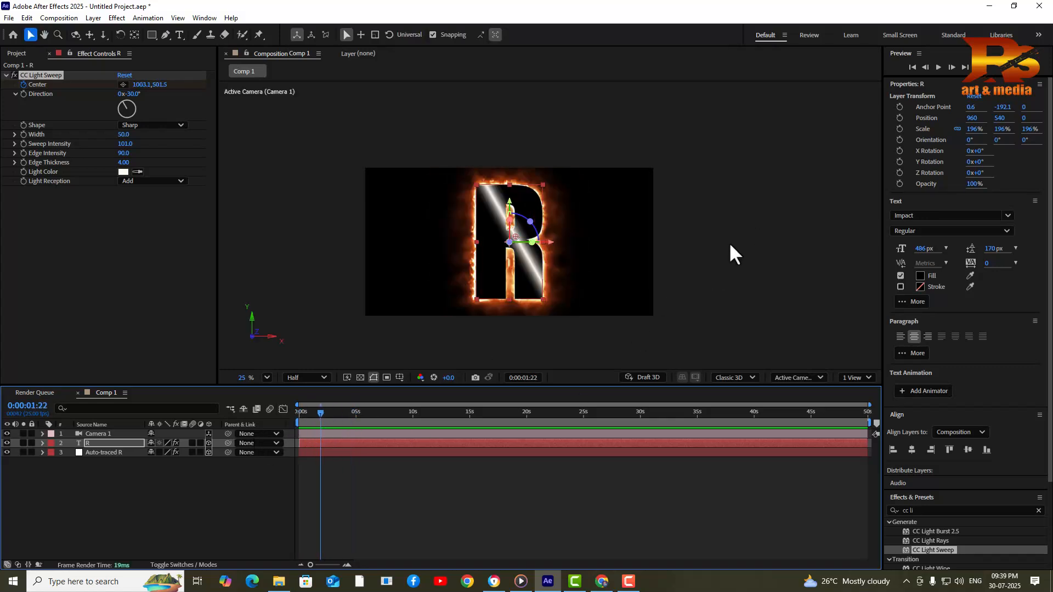